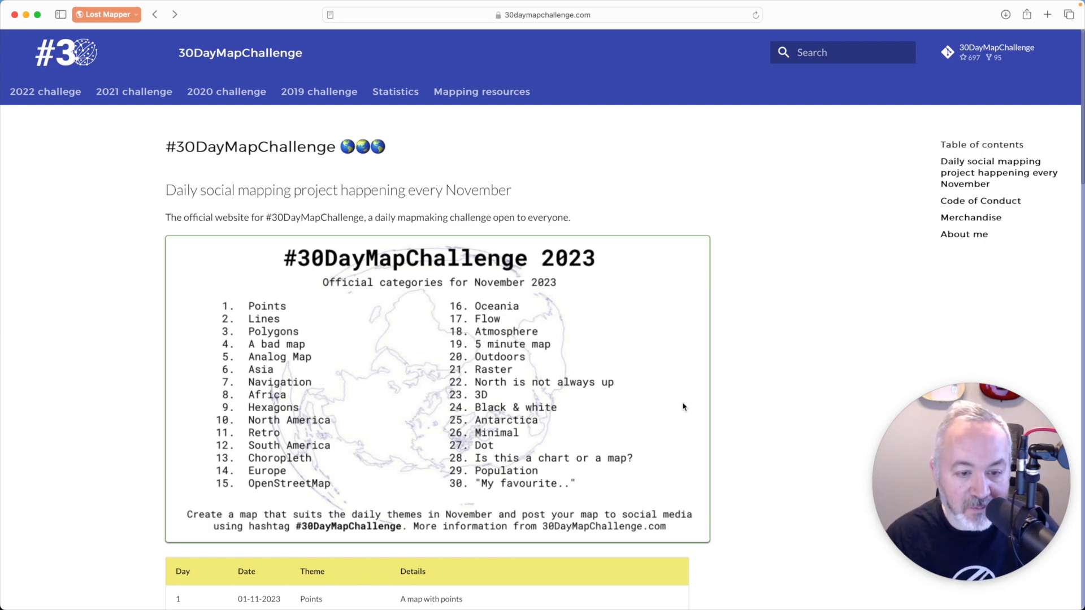
- Search the web in a new tab for "big audio dynamite" and bring up the band's Wikipedia article
key("super+t")
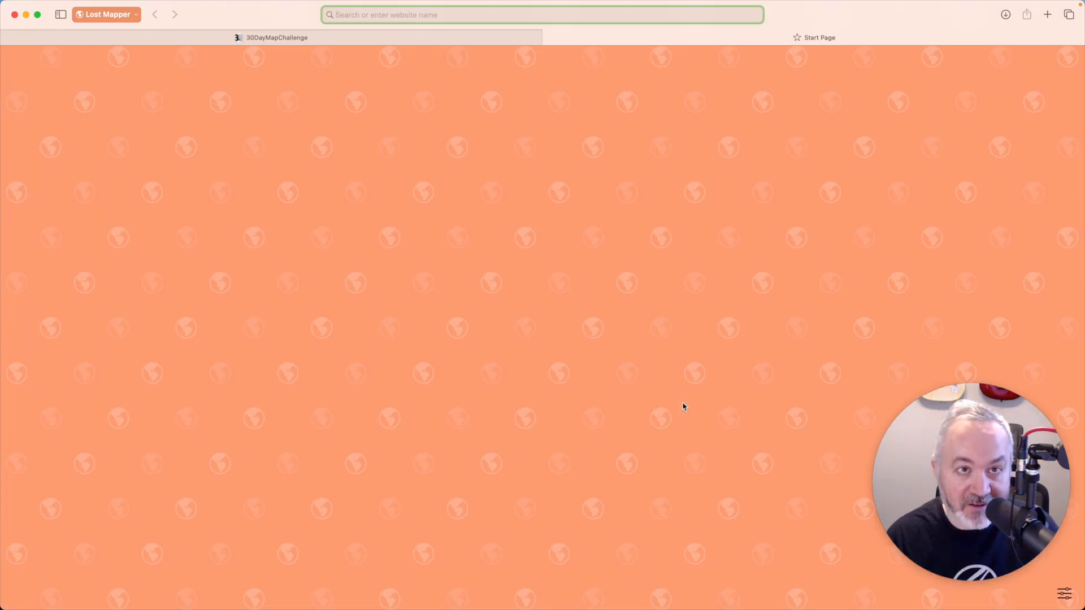
type("big audio ")
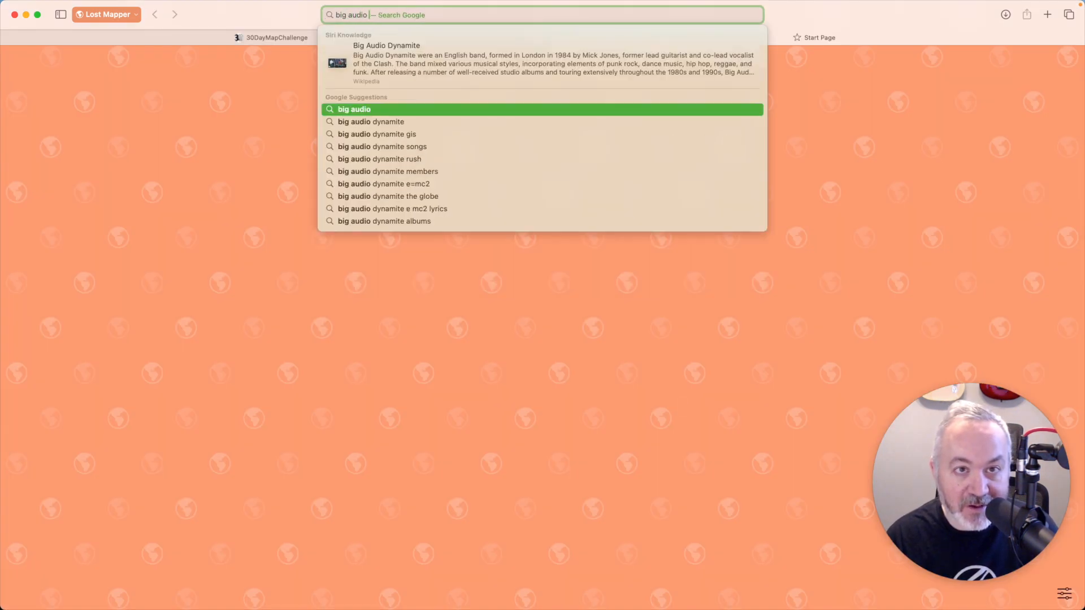
type("dynamite")
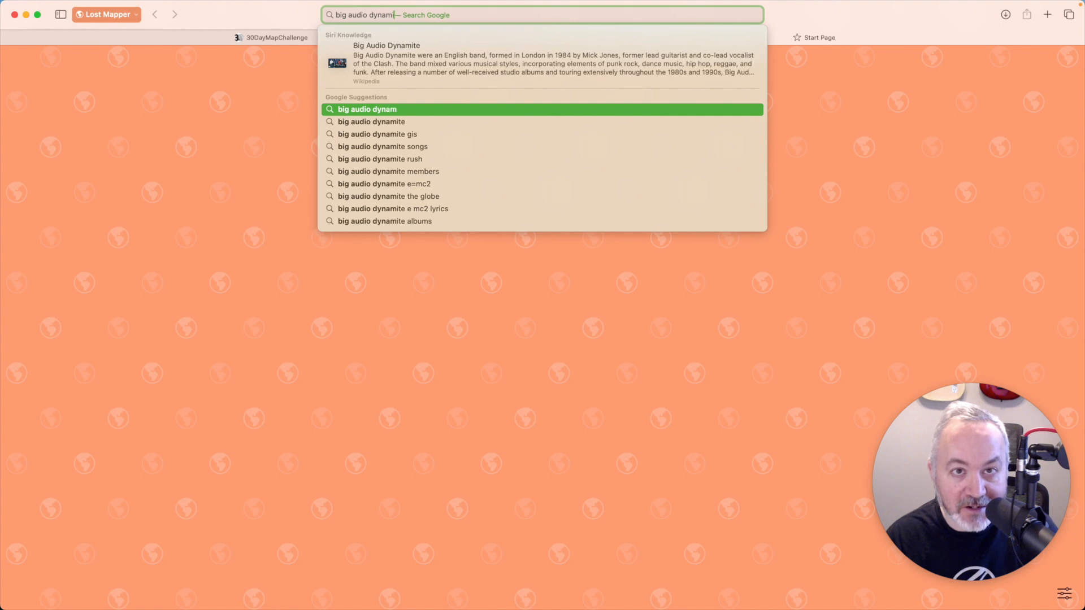
key("Return")
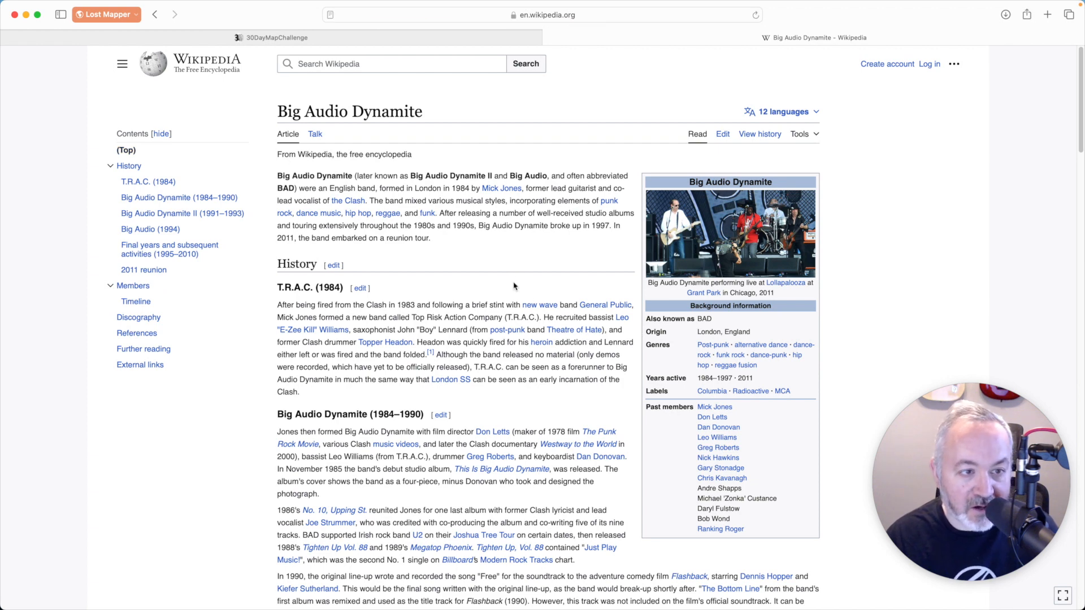
- Review the band's member timeline and open the articles on Mick Jones, Don Letts, Dan Donovan, Leo Williams and Greg Roberts in separate tabs
scroll(514, 286, "down", 1)
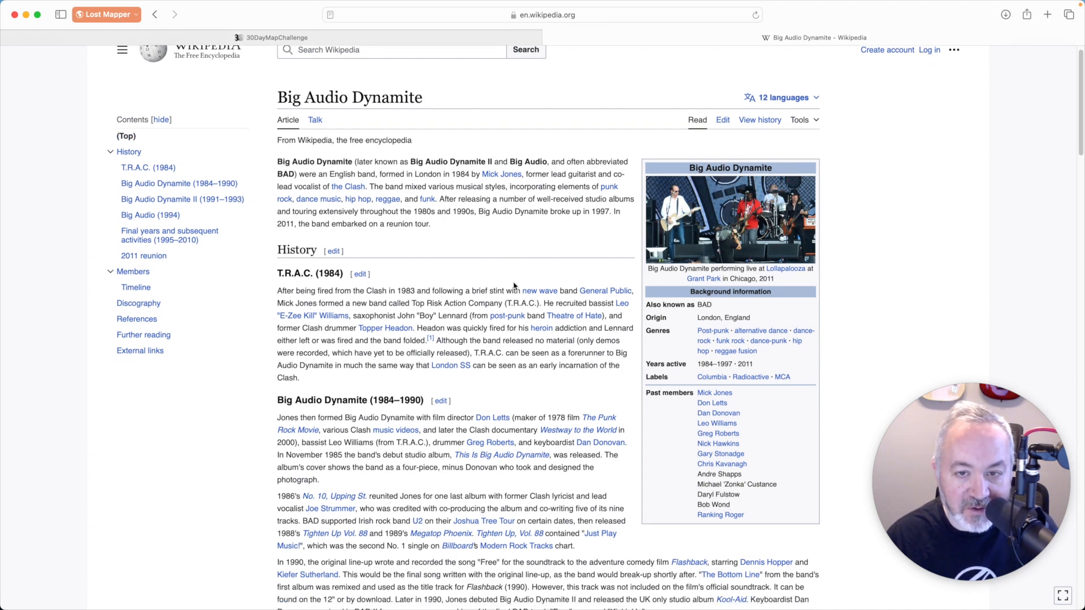
scroll(514, 286, "down", 20)
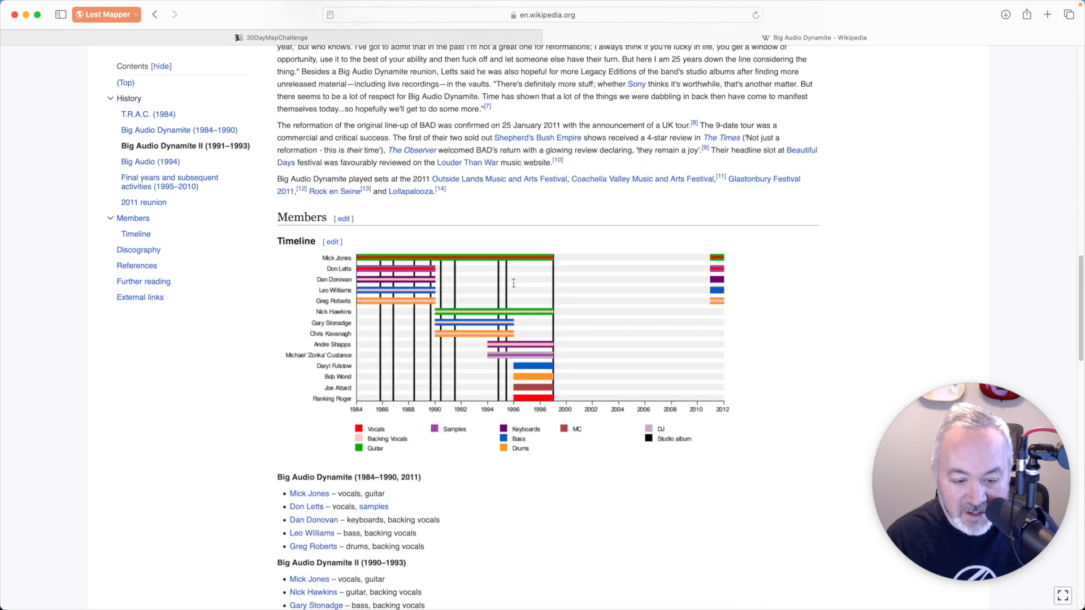
scroll(514, 286, "up", 5)
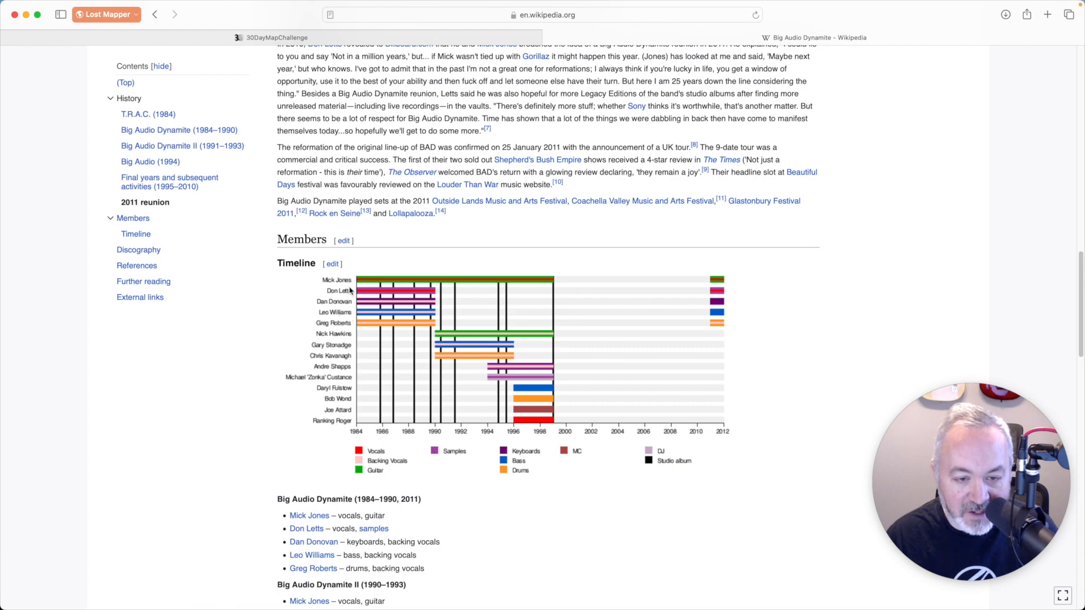
scroll(348, 292, "up", 20)
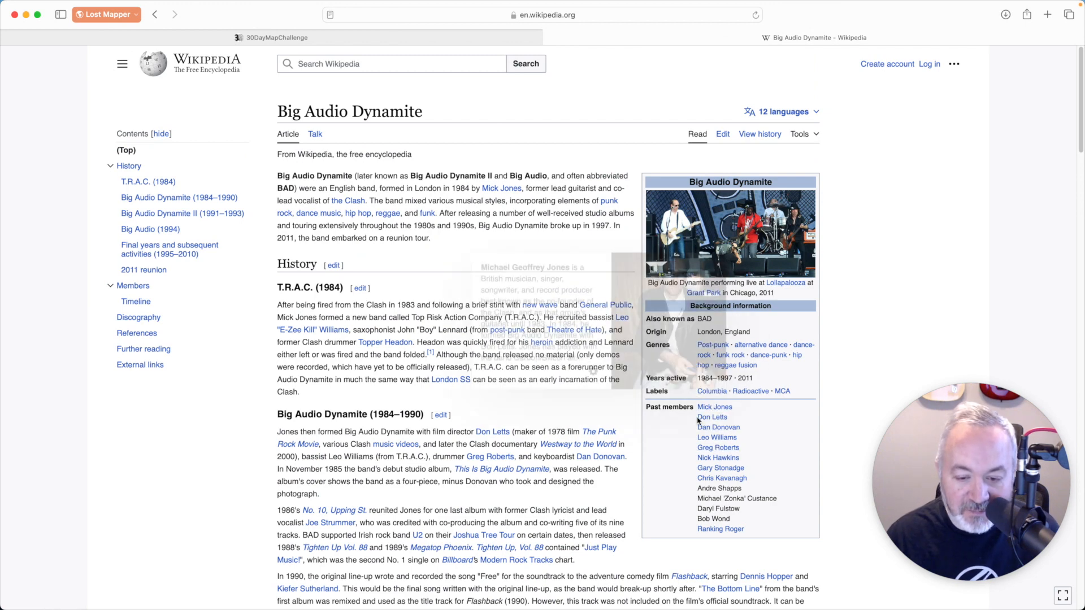
left_click(701, 410, "super")
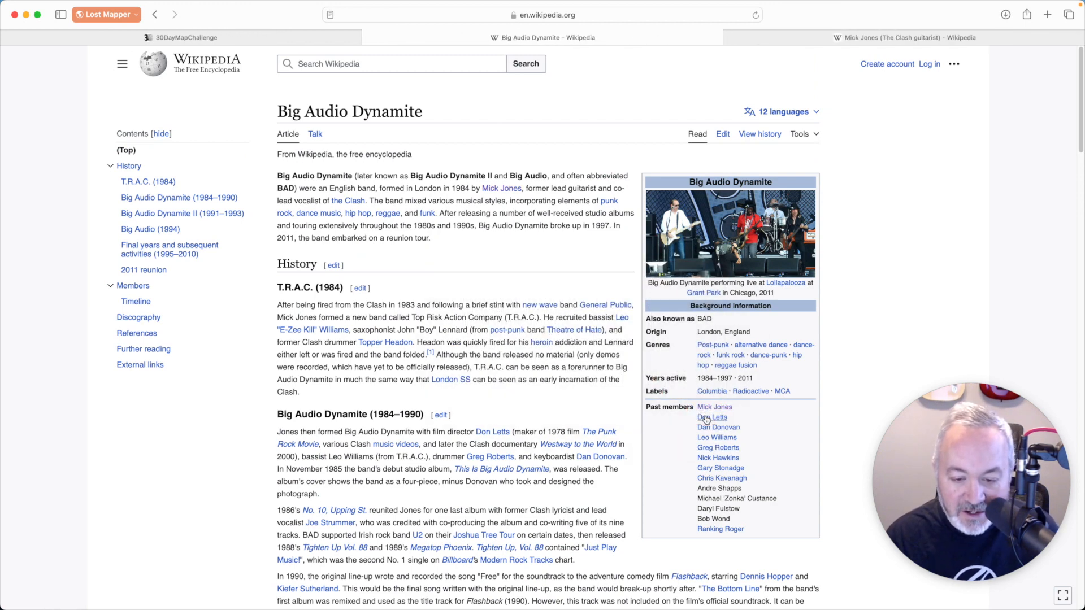
left_click(703, 418, "super")
left_click(706, 429, "super")
left_click(706, 438, "super")
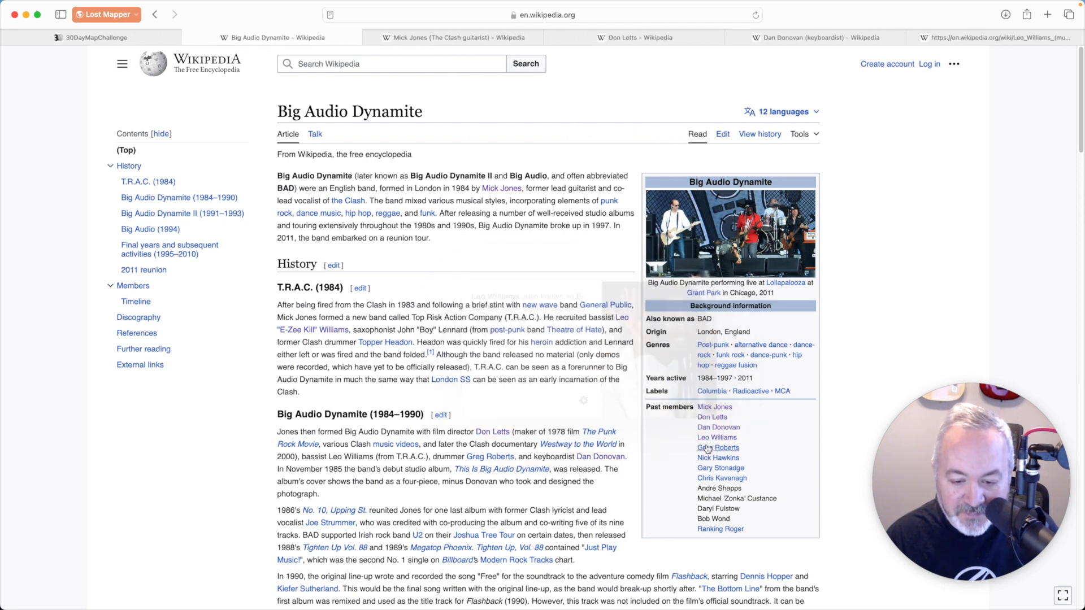
left_click(707, 448, "super")
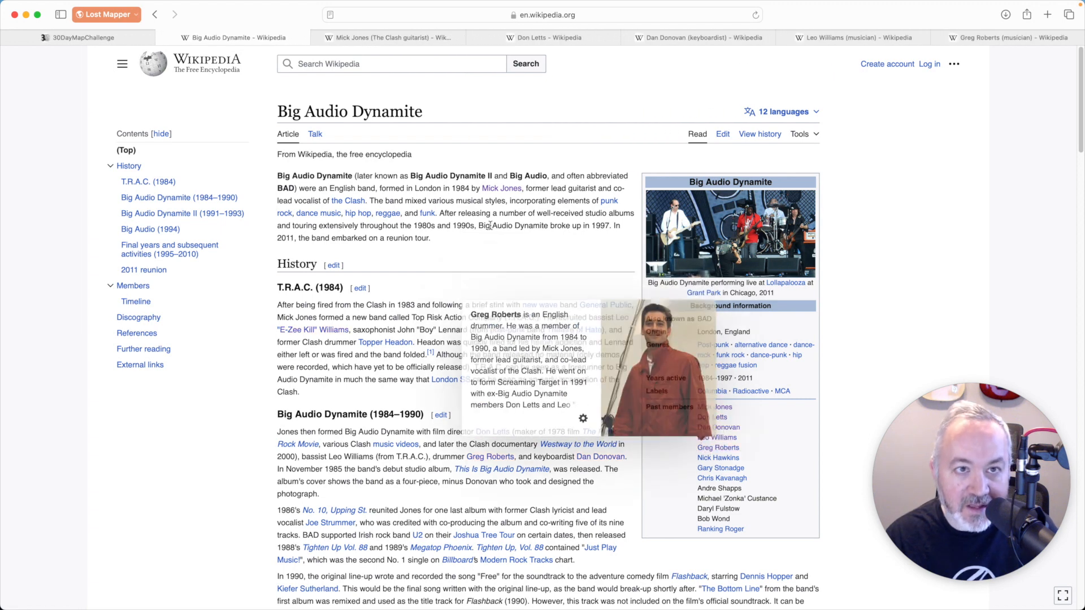
- Copy the birthplace "Wandsworth, London" from the Early life section of the Mick Jones article
left_click(395, 40)
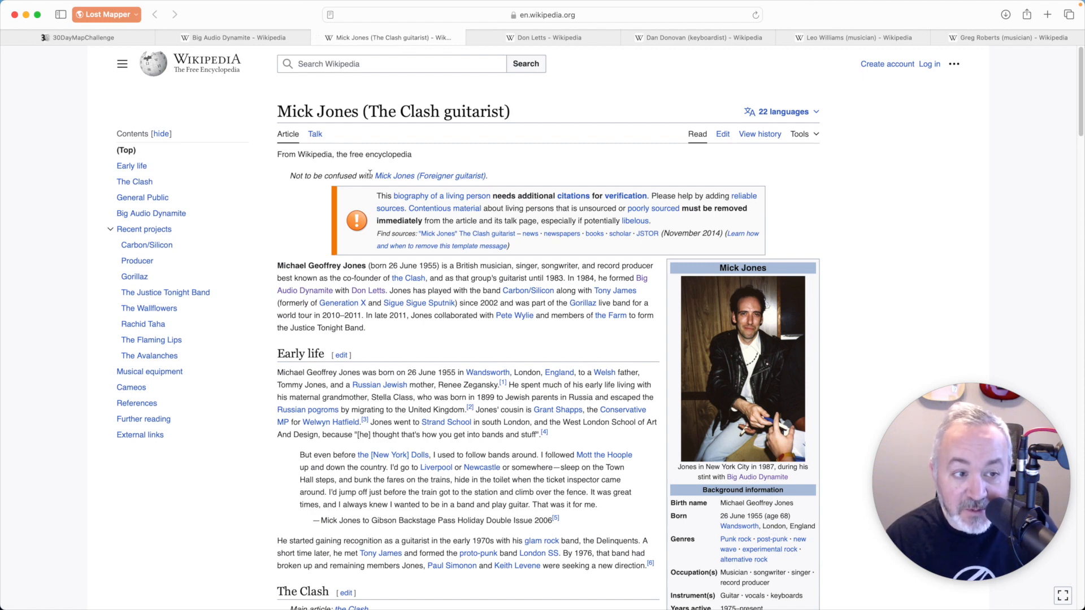
mouse_move(438, 181)
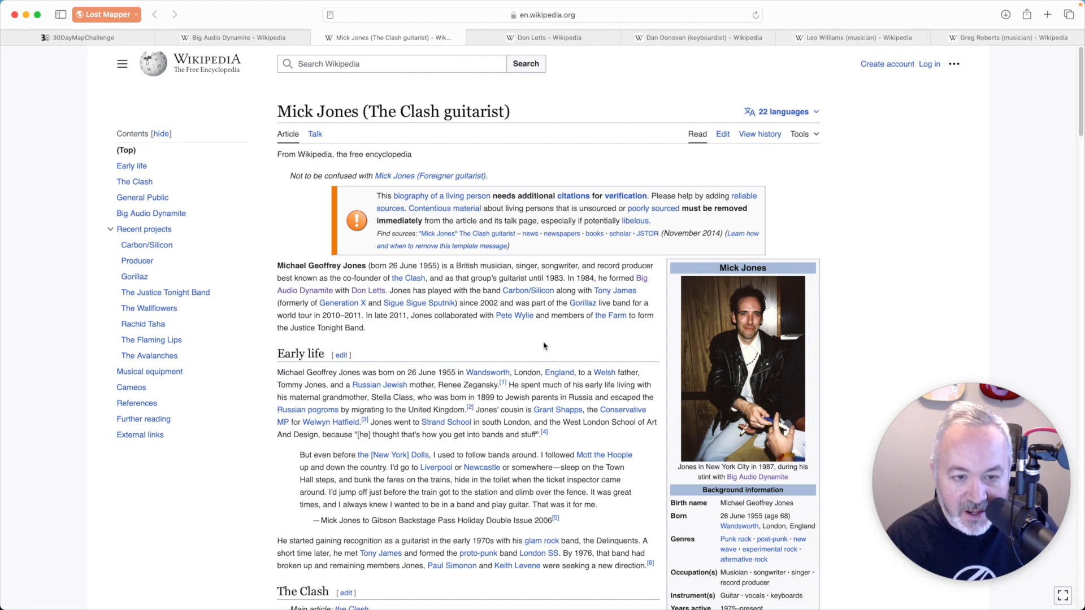
mouse_move(475, 374)
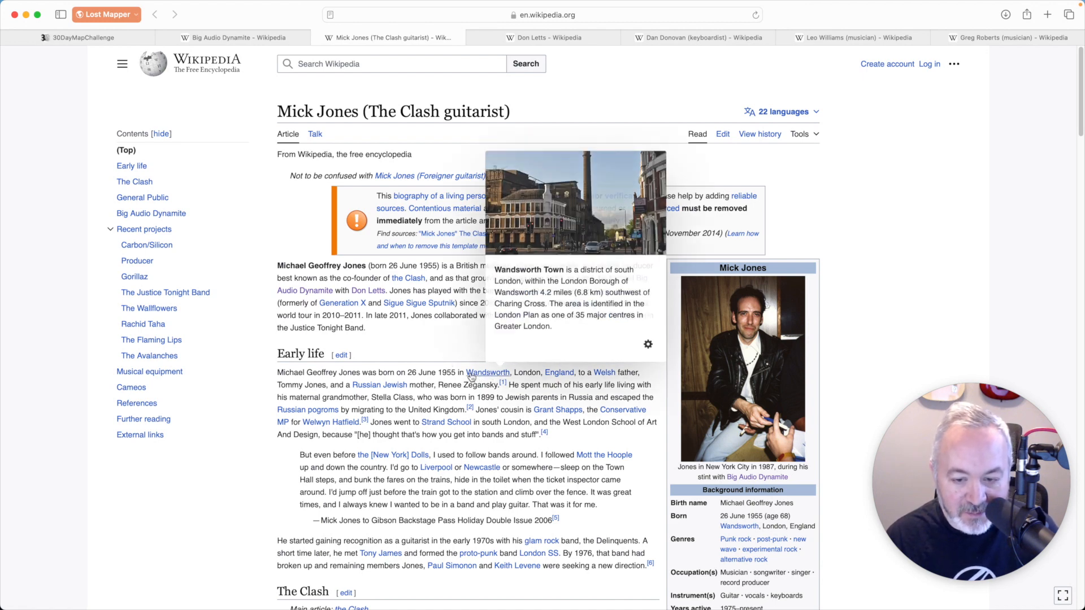
left_click_drag(464, 373, 540, 373)
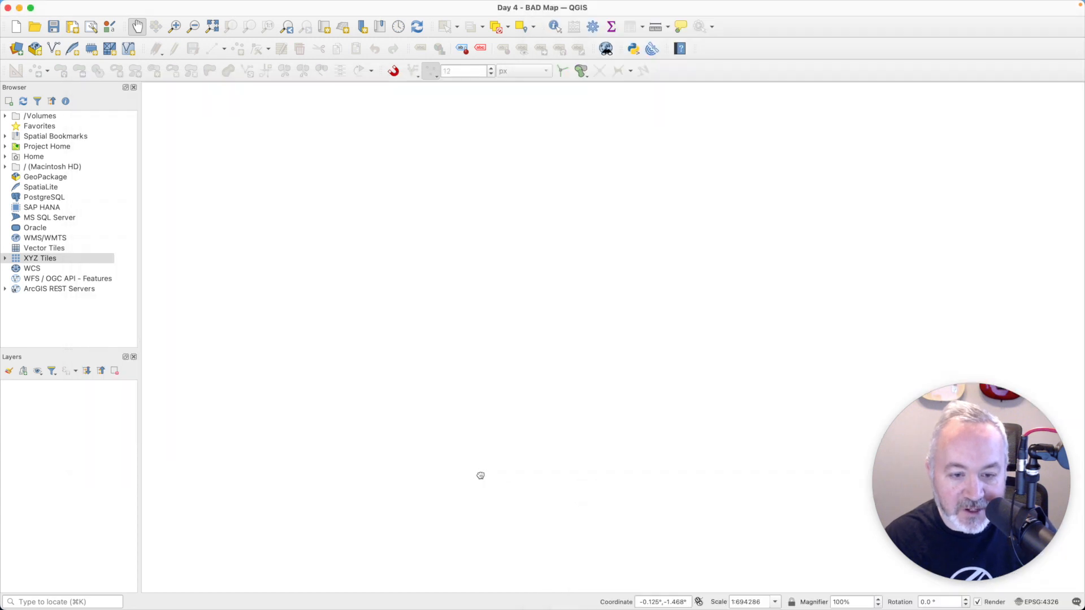
- Switch to QGIS, arrange it beside the browser, and find and install the qNote plugin
key("ctrl+alt+Left")
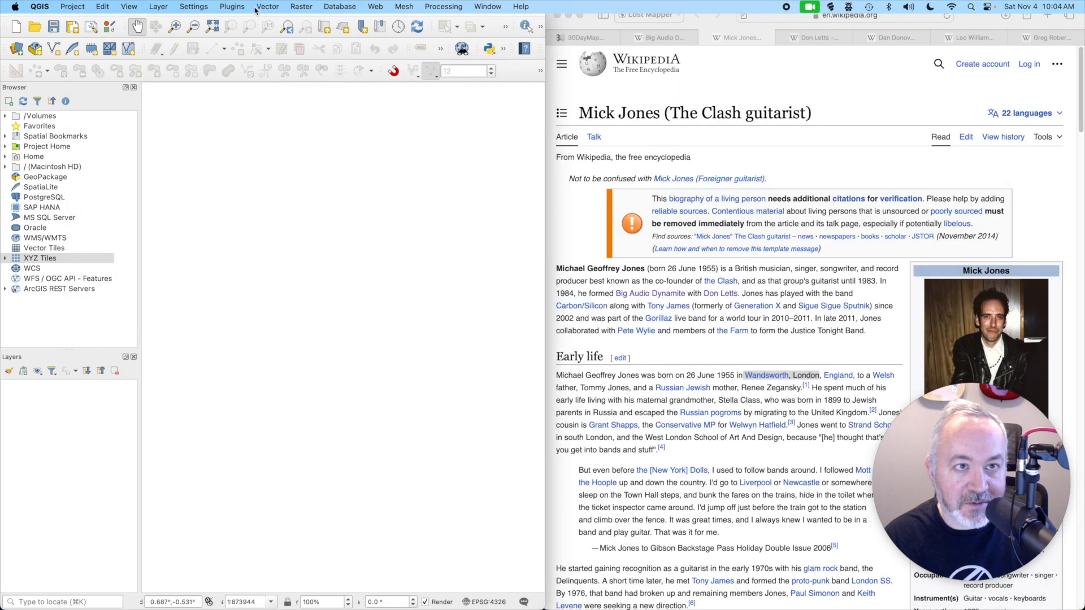
left_click(241, 6)
left_click(249, 24)
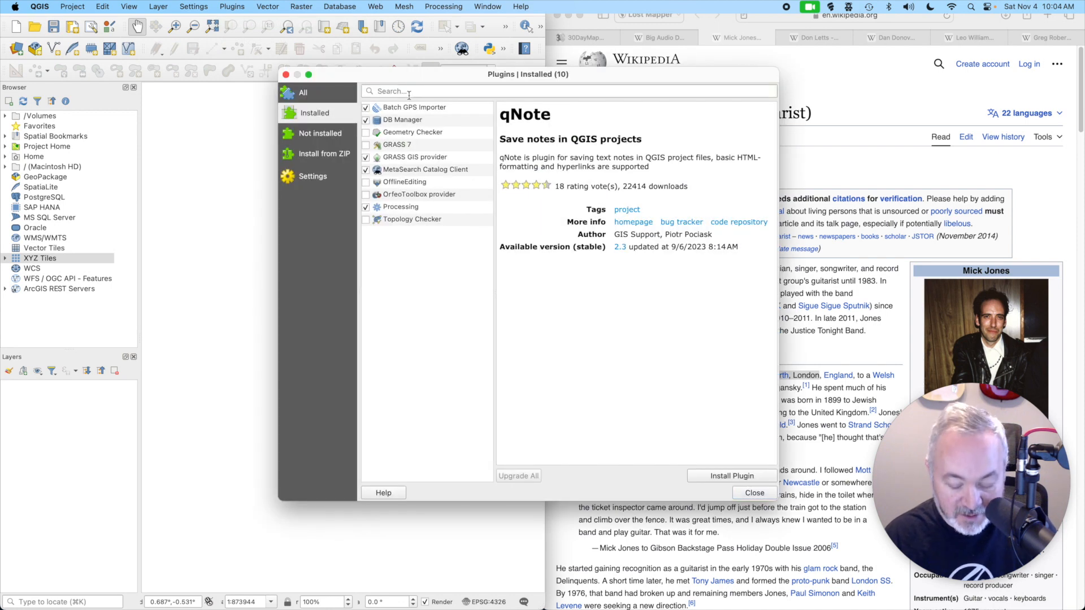
type("note")
left_click(311, 135)
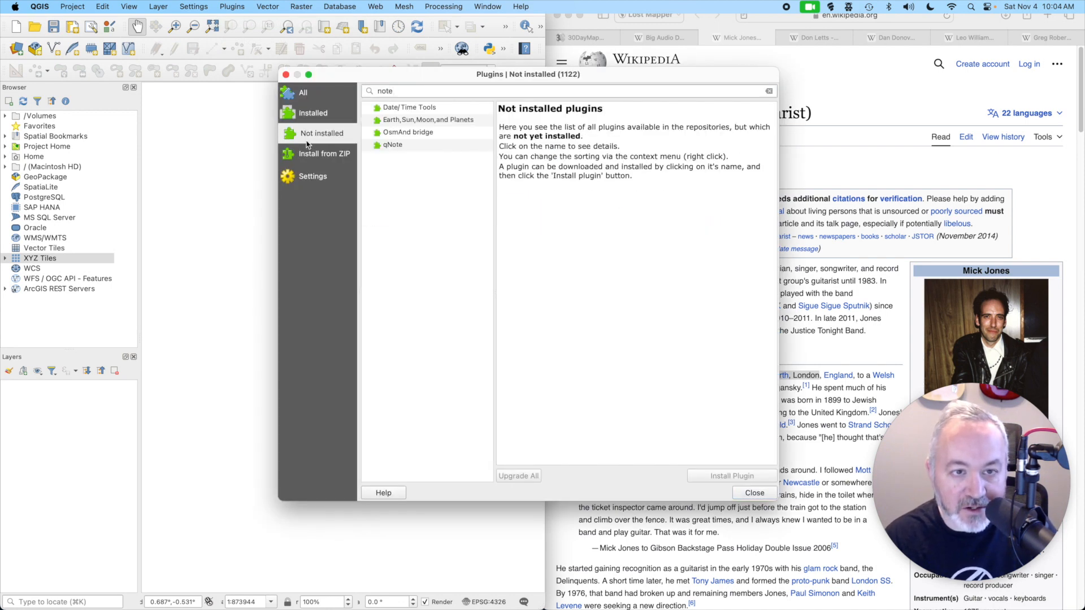
left_click(389, 146)
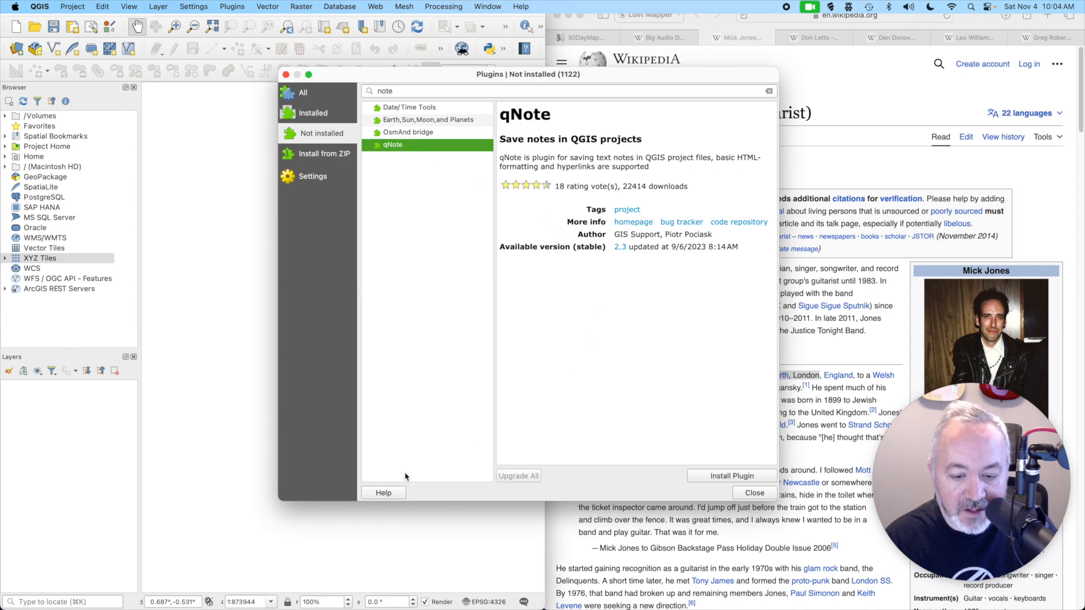
left_click(733, 476)
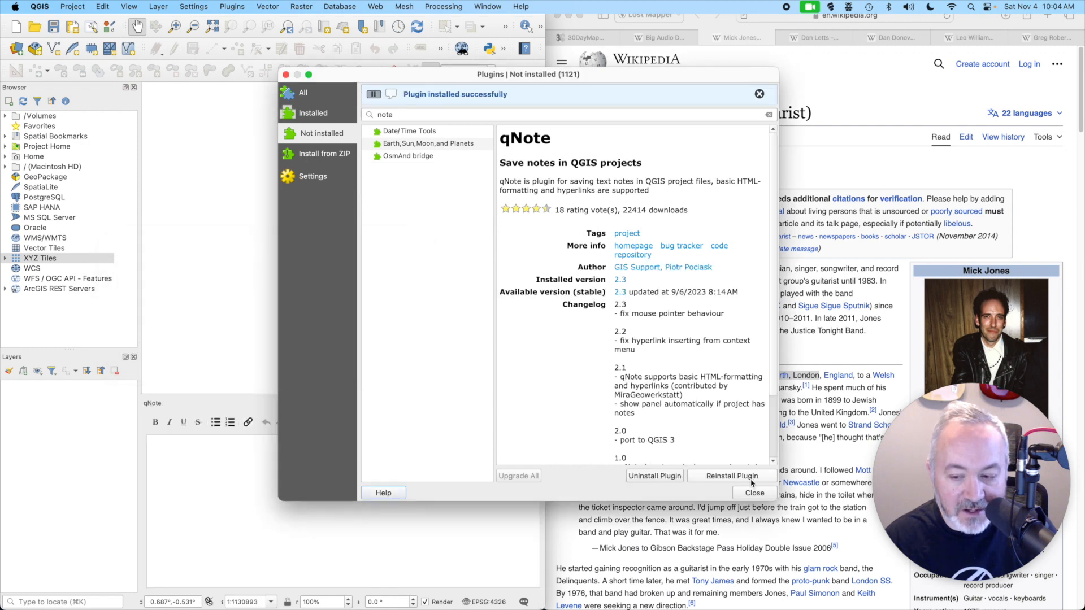
left_click(754, 493)
left_click(306, 460)
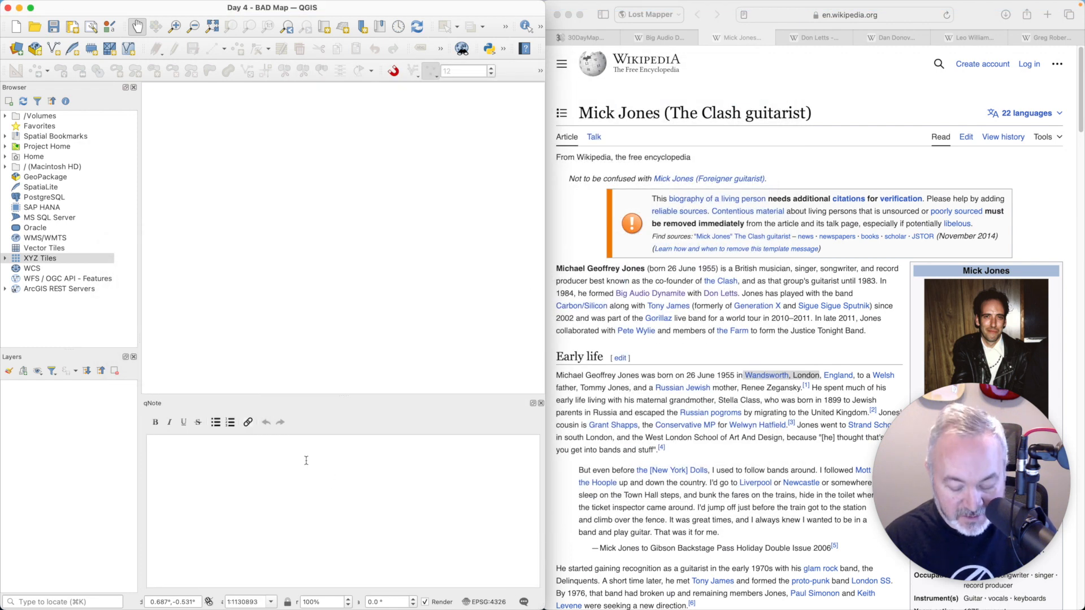
type("Wandsworth,London")
key("super+a")
key("super+c")
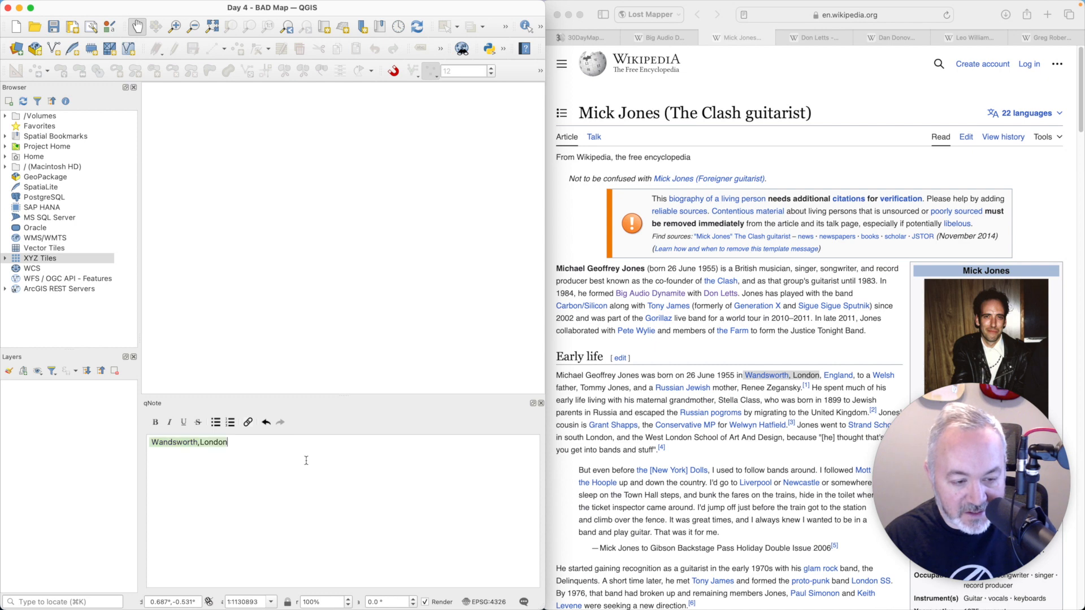
key("BackSpace")
type("Mick")
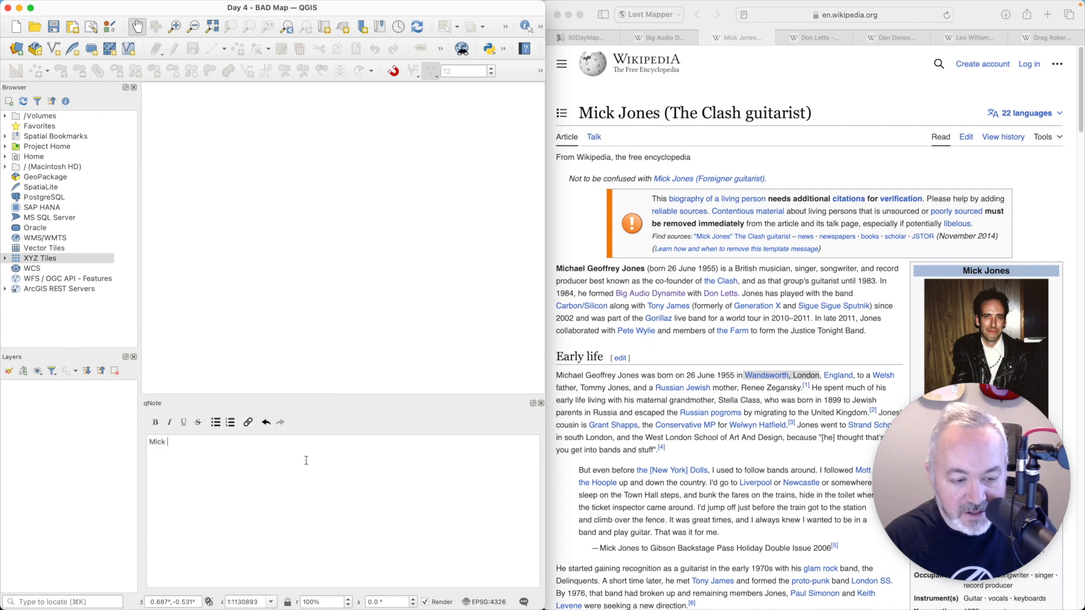
type(" Jones -")
key("super+v")
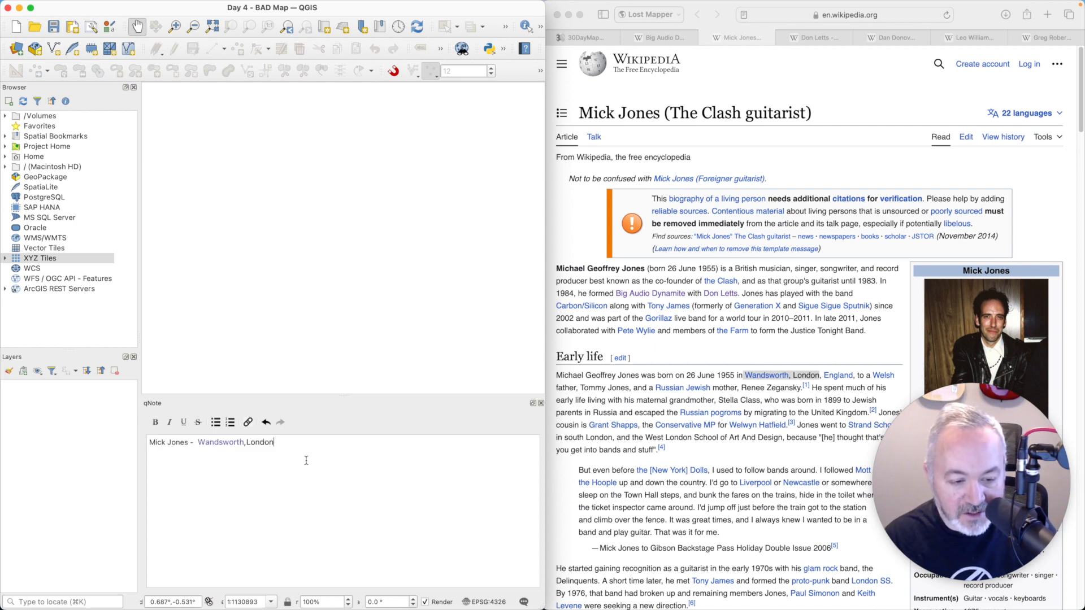
left_click(216, 422)
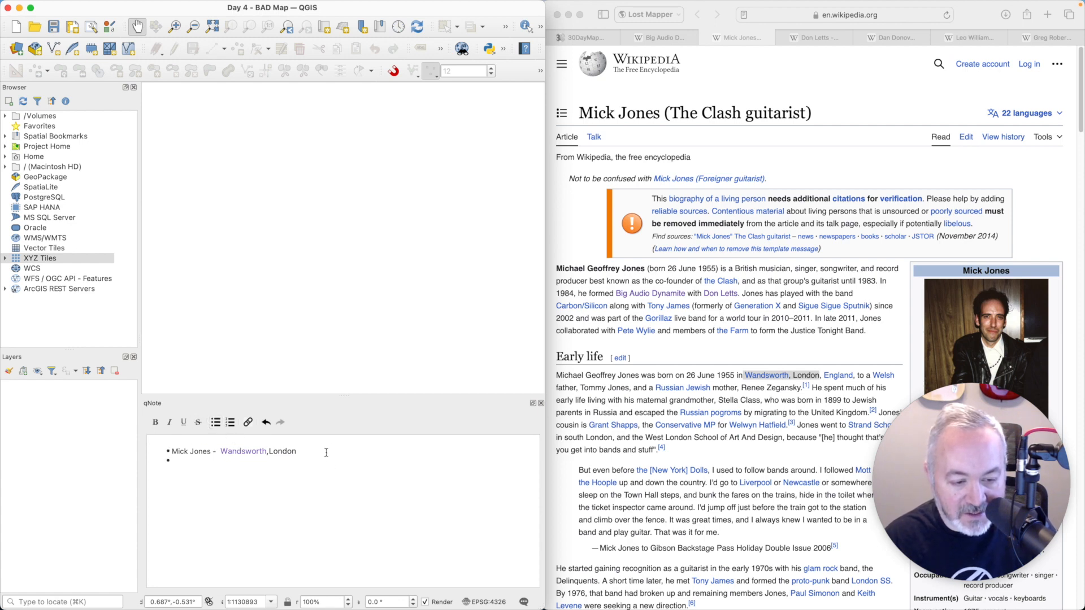
- Look up the birthplace in the Don Letts article and add the bullet "Don Letts - London" to the note
left_click(812, 93)
left_click(814, 37)
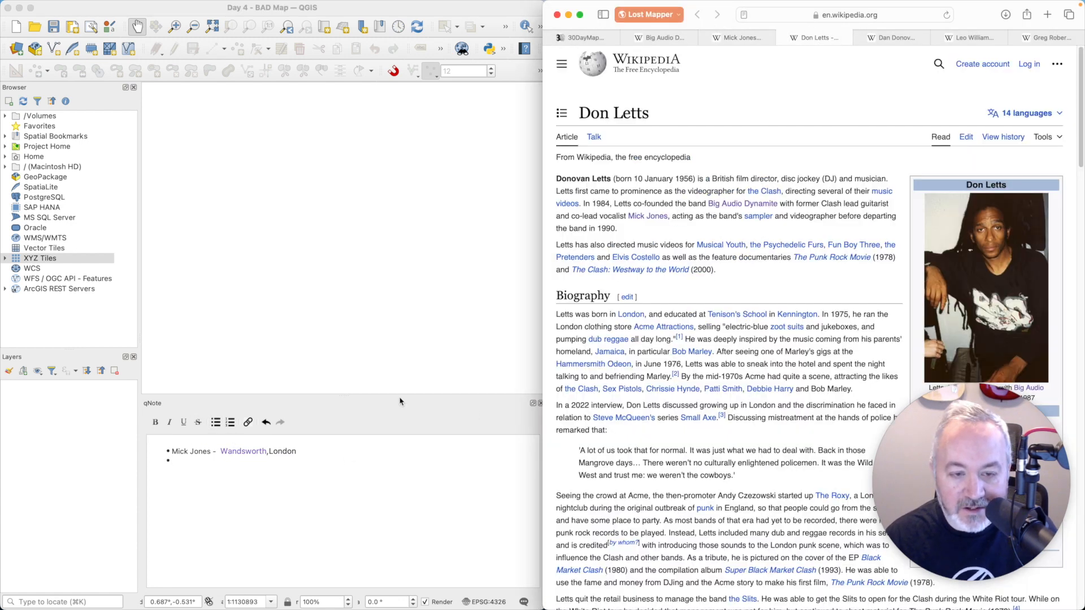
left_click_drag(653, 113, 577, 113)
key("super+c")
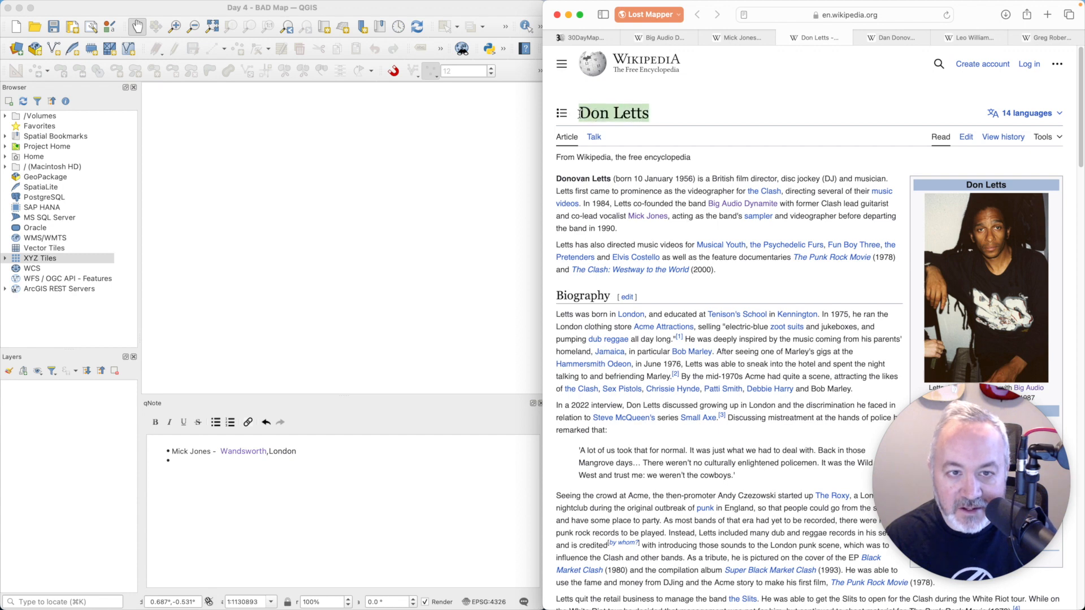
left_click(293, 469)
key("super+v")
key("super+z")
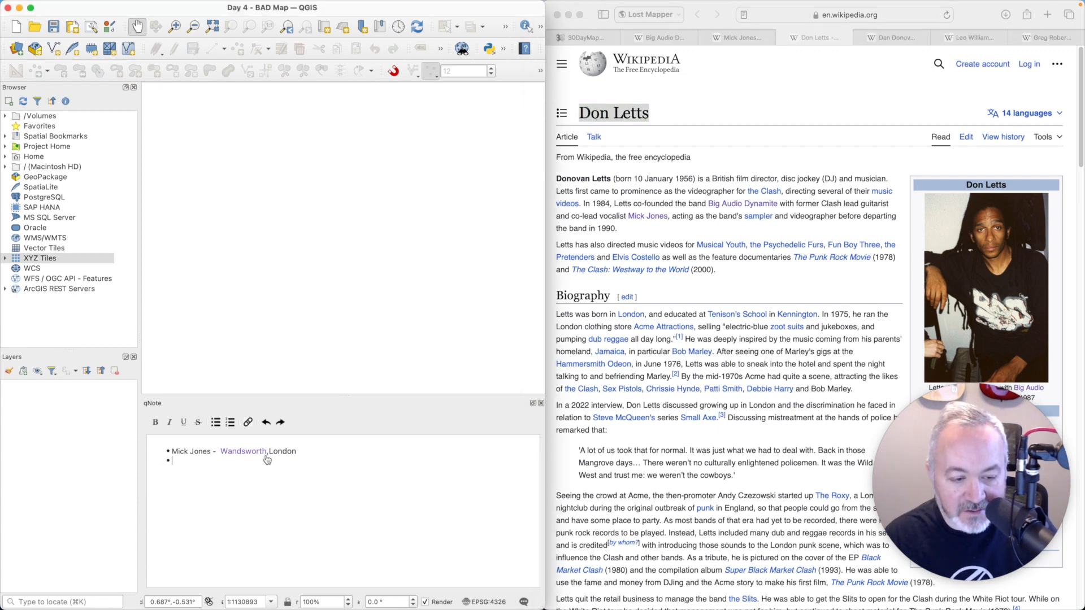
type("Don Letts")
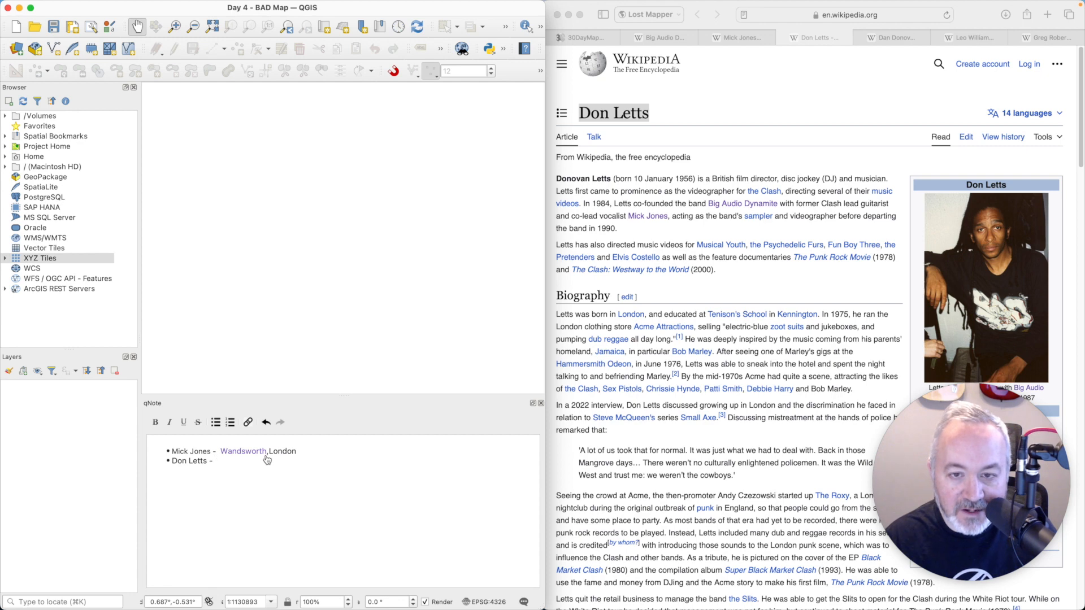
type(" - London")
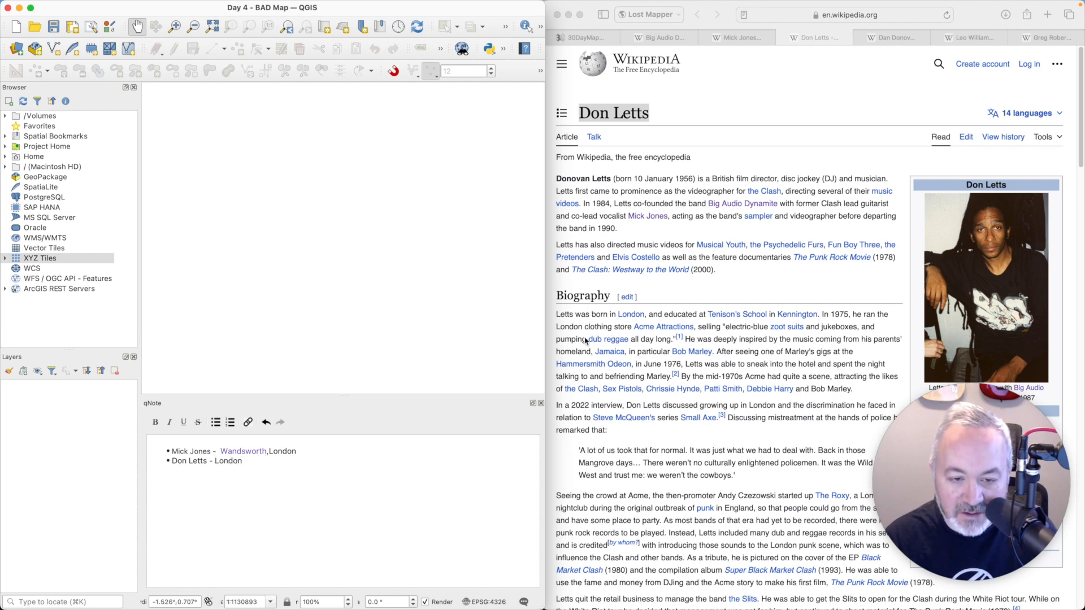
- Look up the birthplace in the Dan Donovan article and add the bullet "Daniel Donovan - London" to the qNote list
left_click(881, 38)
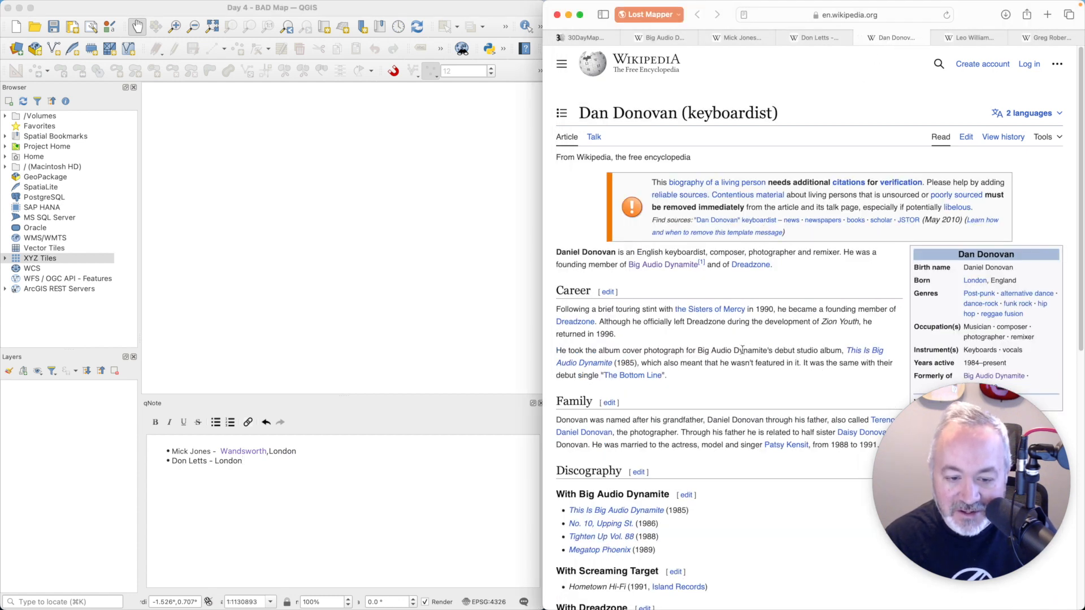
scroll(742, 350, "down", 5)
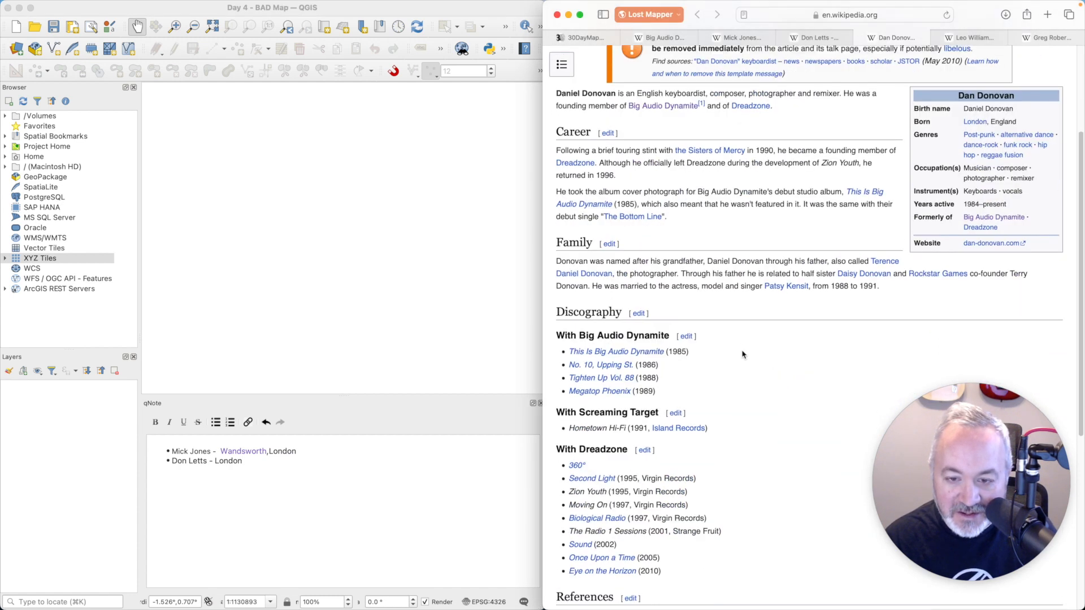
scroll(741, 354, "up", 2)
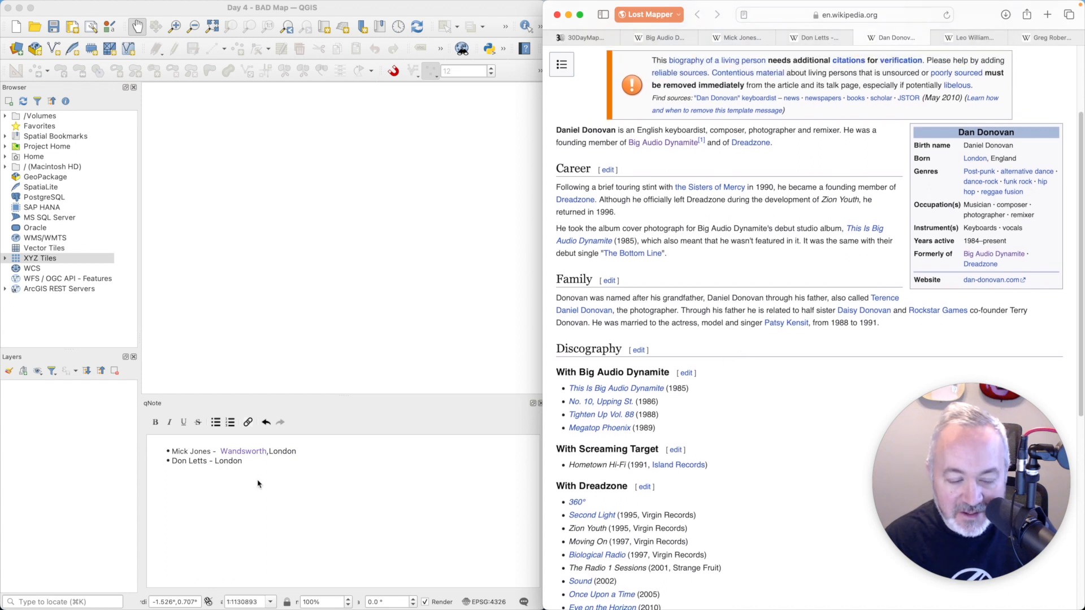
left_click(258, 484)
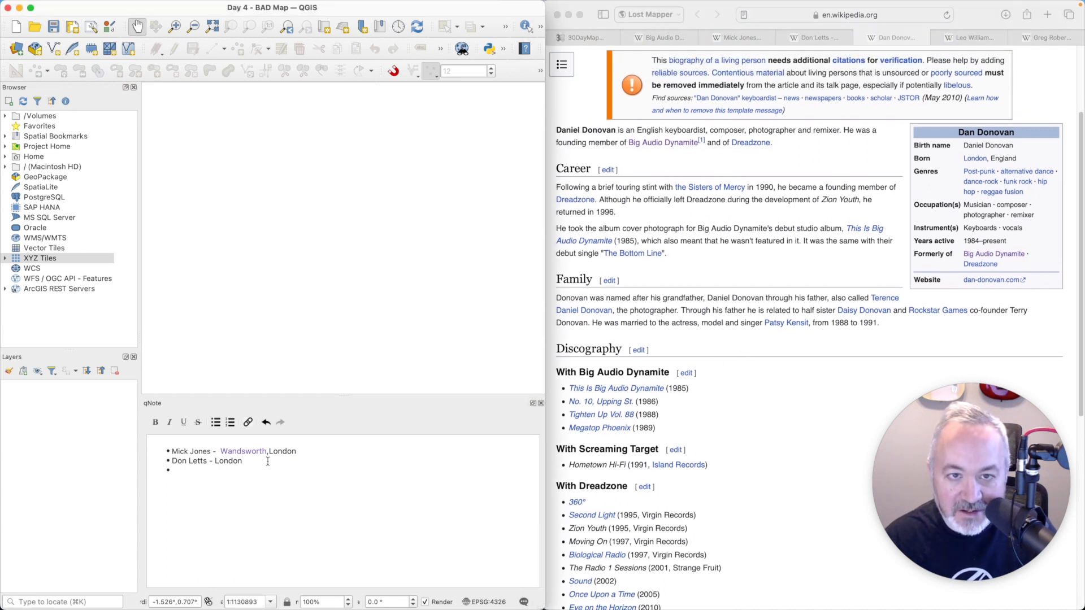
type("Daniel Do")
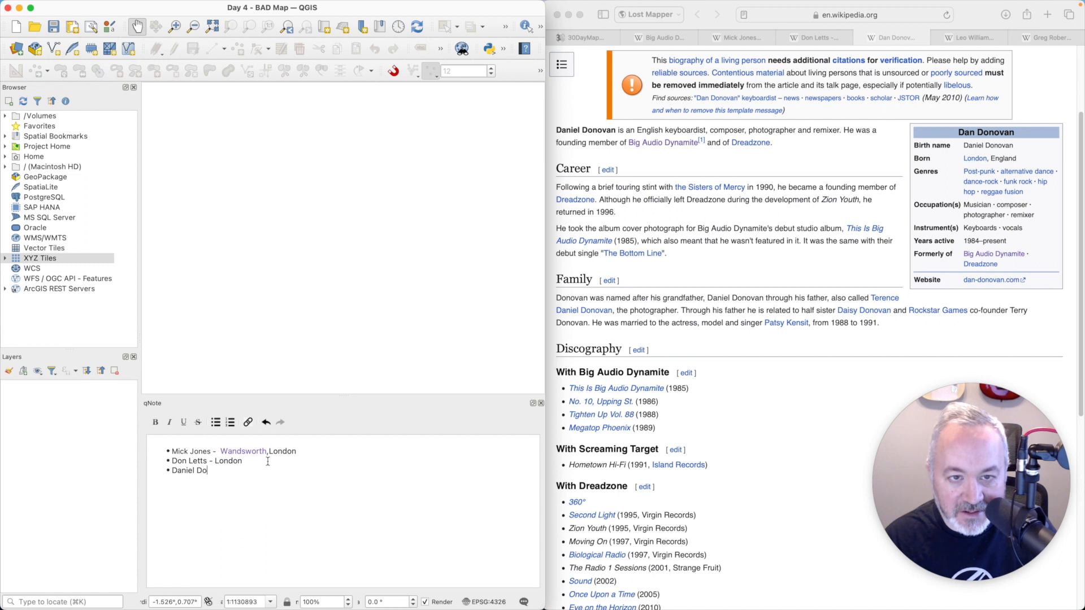
type("novan")
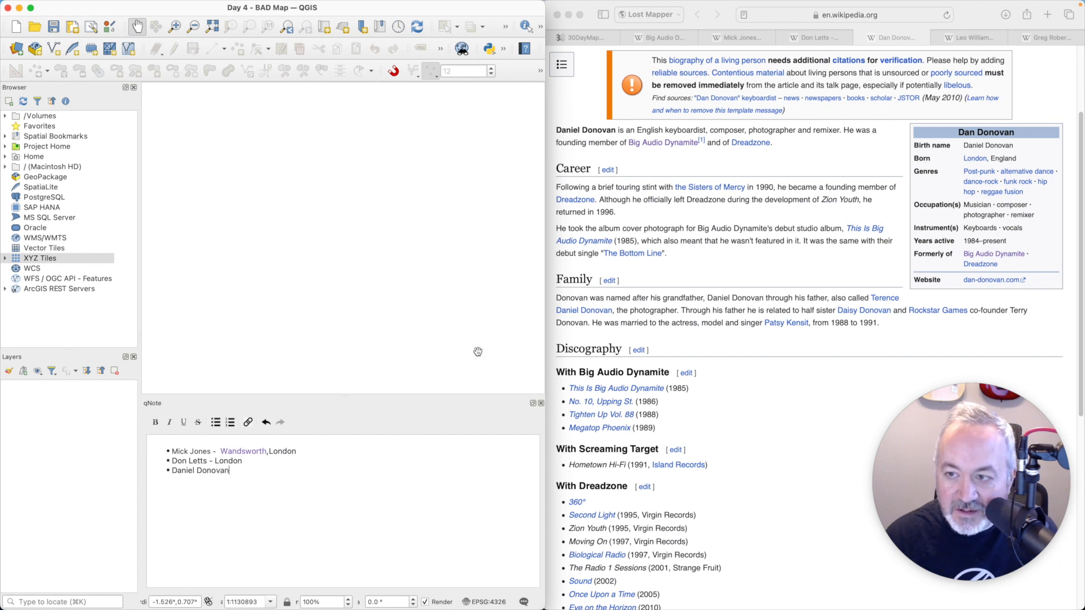
type("ob - Long")
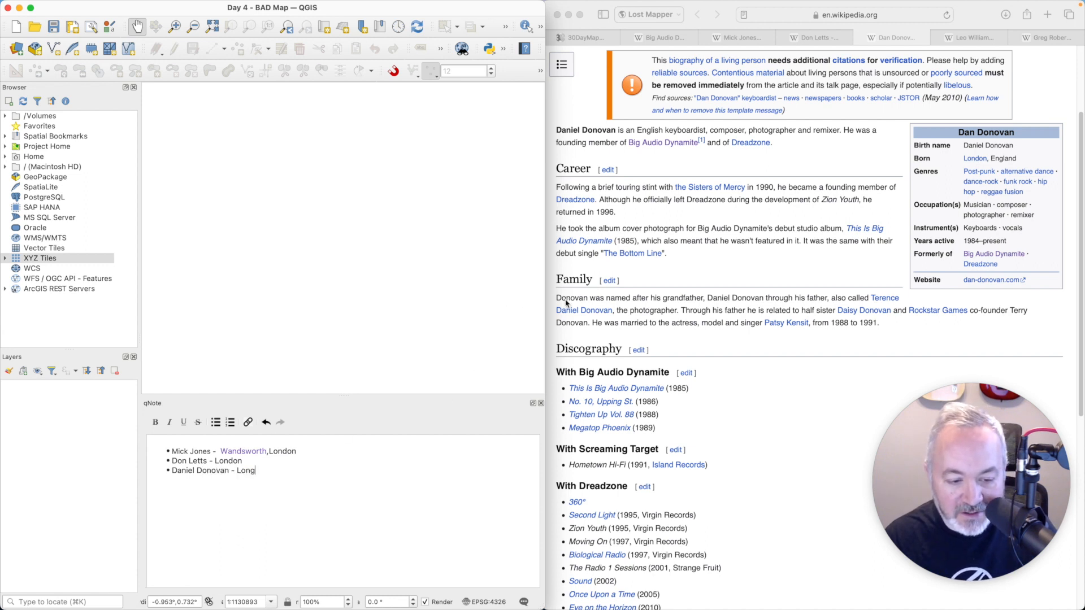
type("on")
key("BackSpace")
key("BackSpace")
key("BackSpace")
type("don")
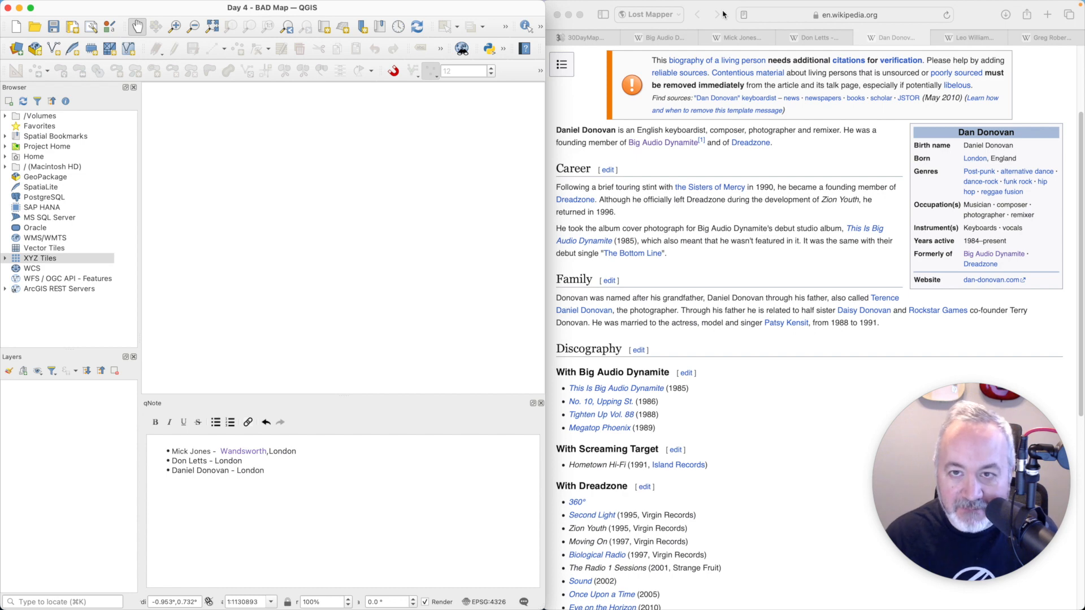
- Look through the Leo Williams article for his origin and add the bullet "Leo Williams - London" to the note
left_click(987, 44)
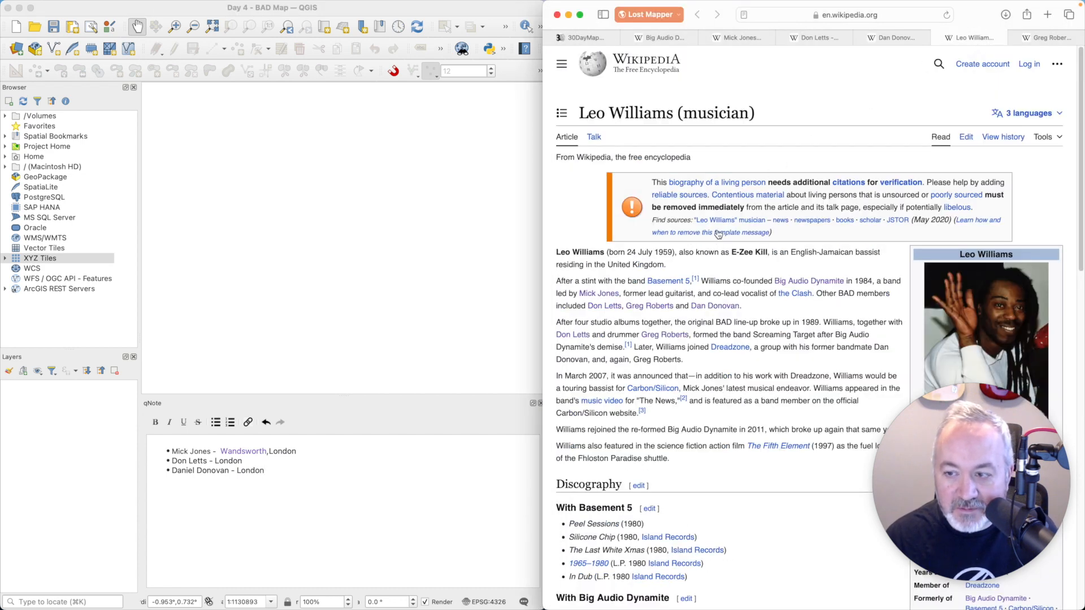
left_click(286, 490)
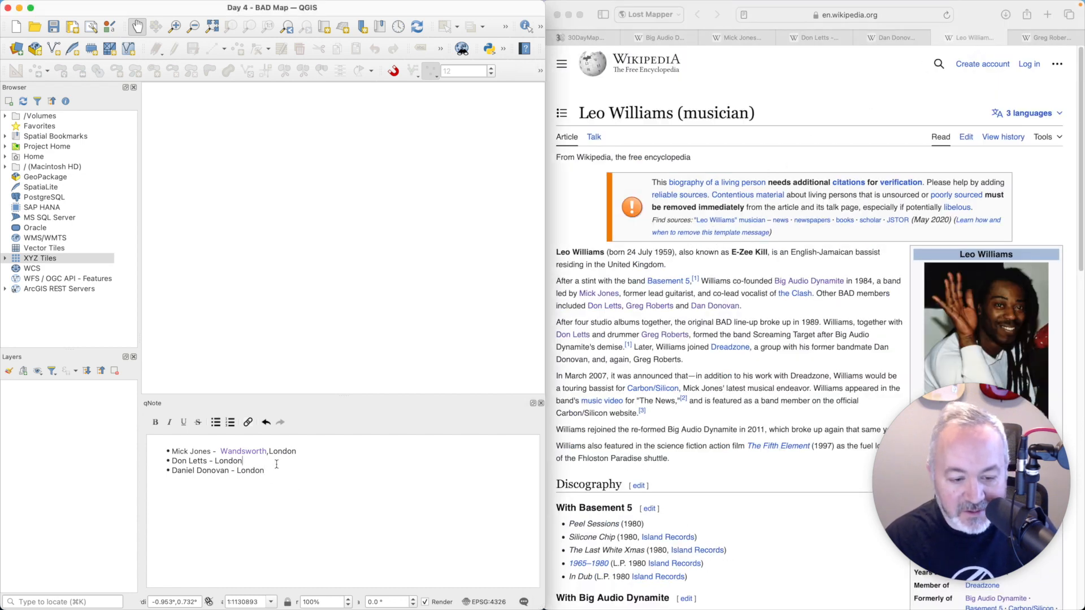
type("Leo Williams")
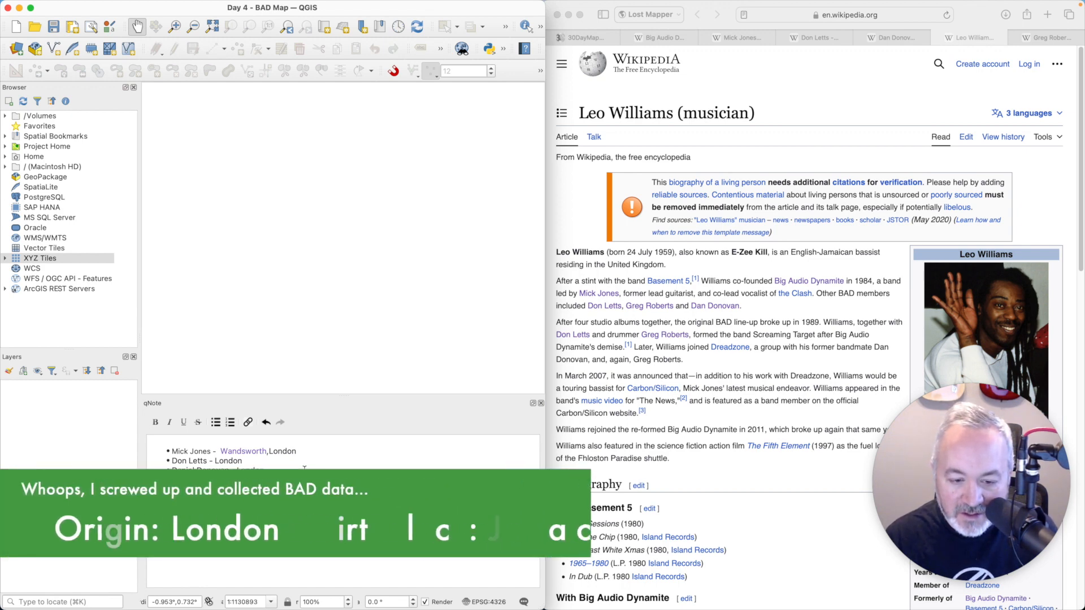
scroll(618, 375, "down", 5)
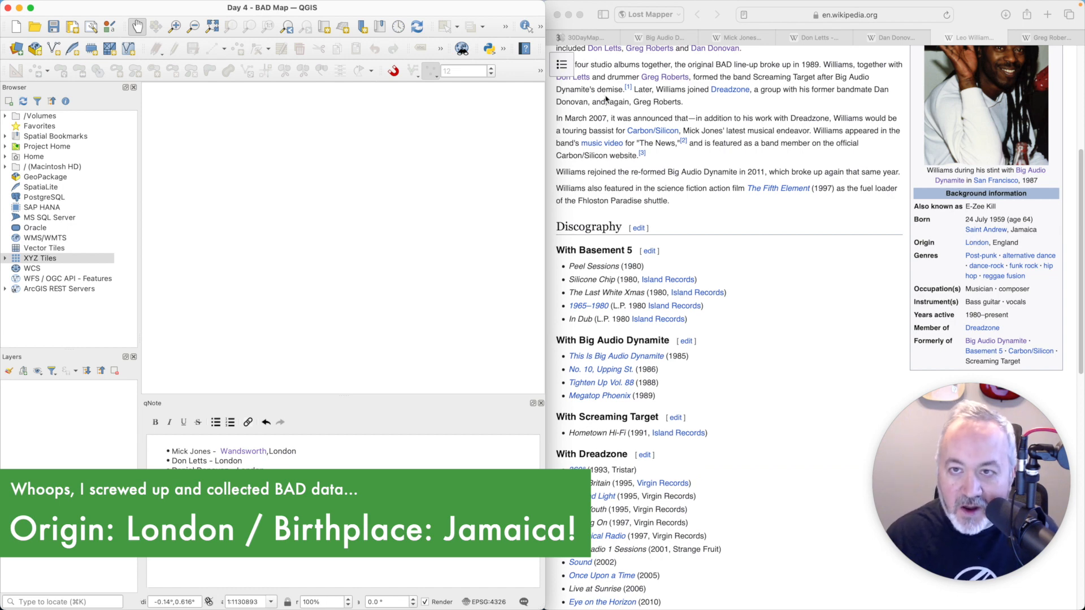
- Look up the birthplace in the Greg Roberts article and add the bullet "Greg Roberts - London" to the note
left_click(1017, 39)
scroll(842, 290, "down", 1)
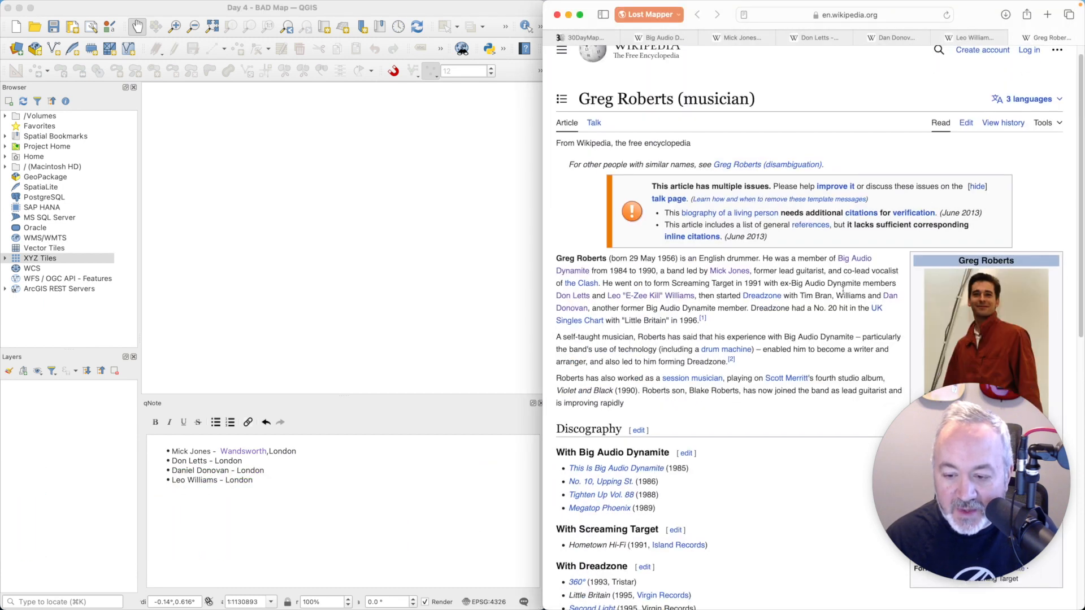
left_click(278, 478)
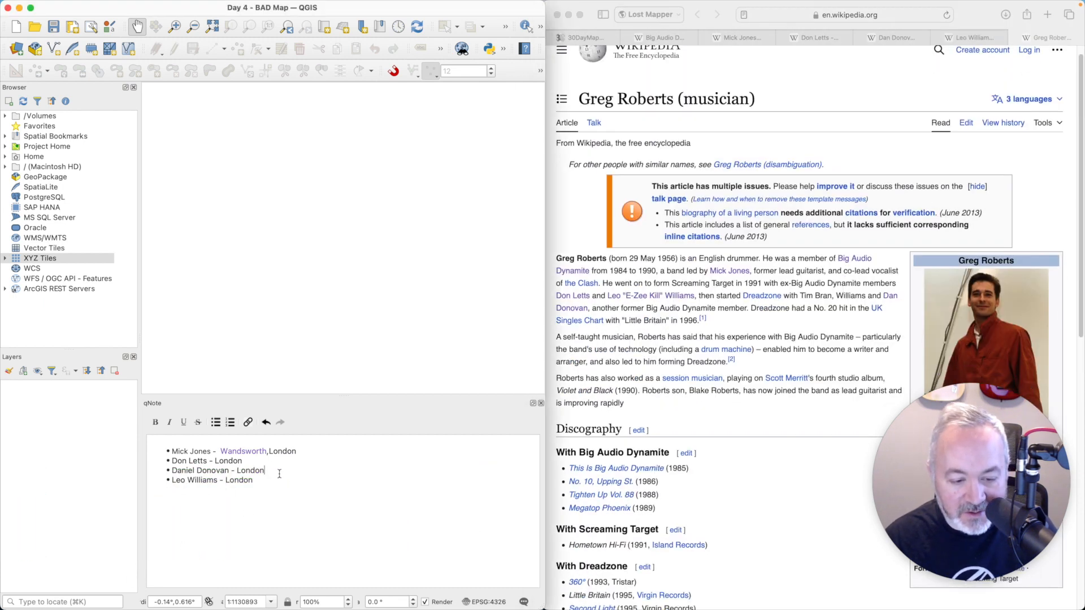
type("G")
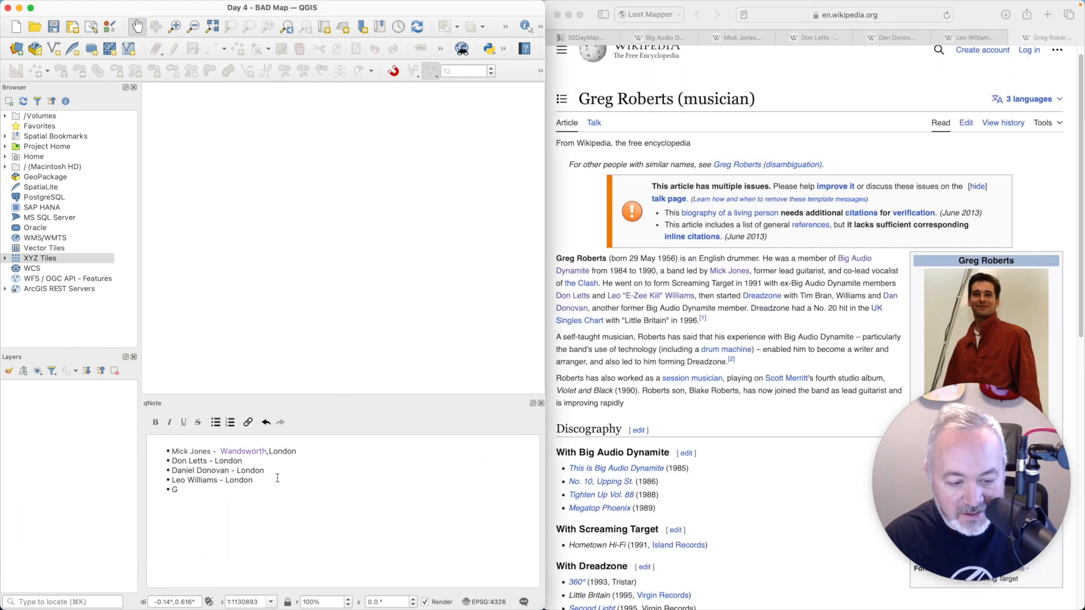
type("reg Roberts -")
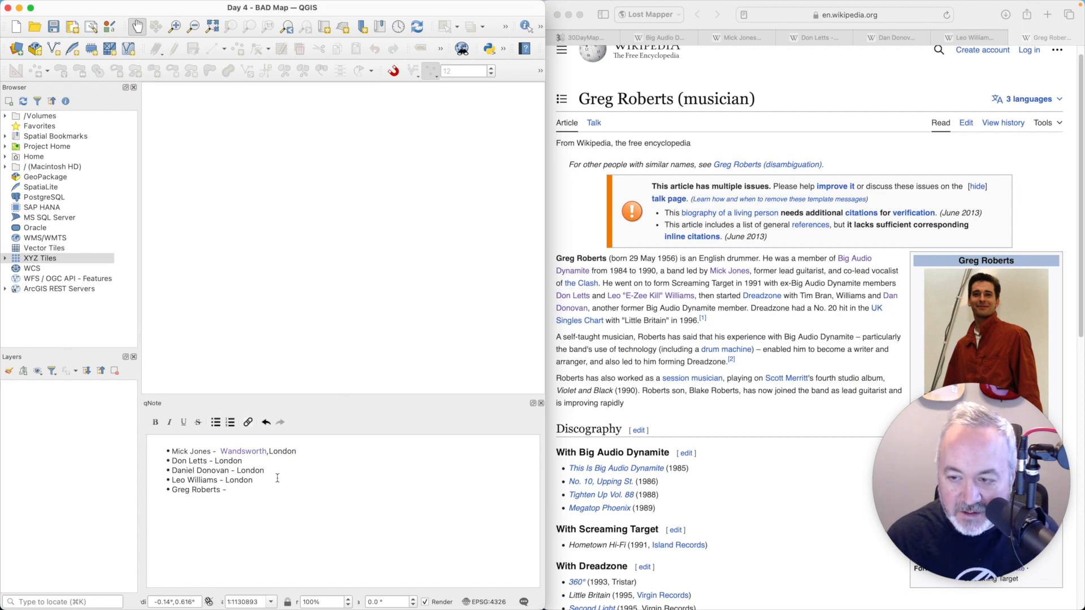
scroll(711, 367, "down", 5)
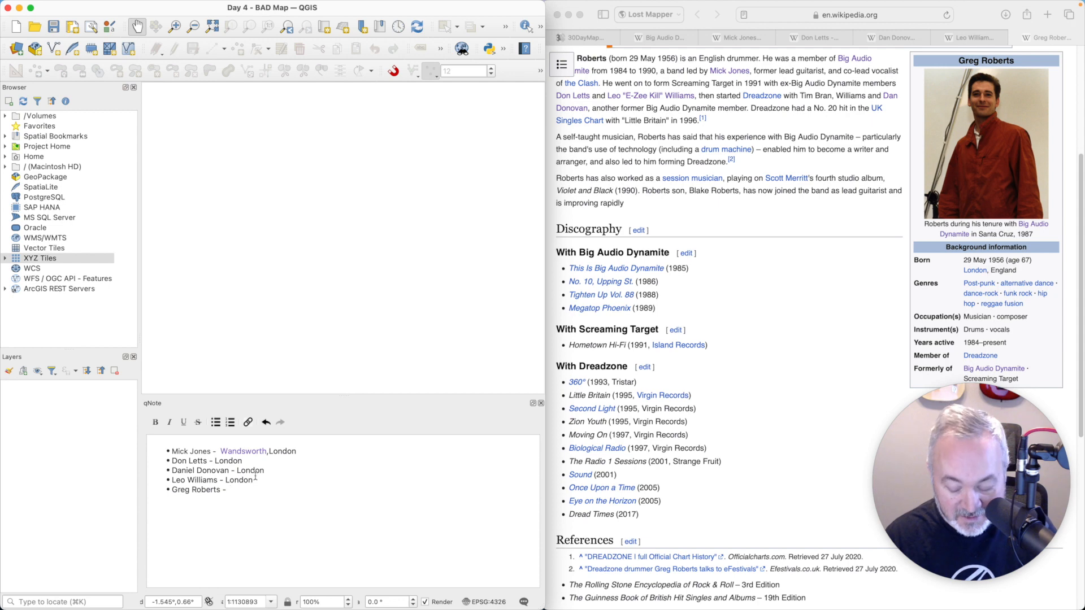
type("London")
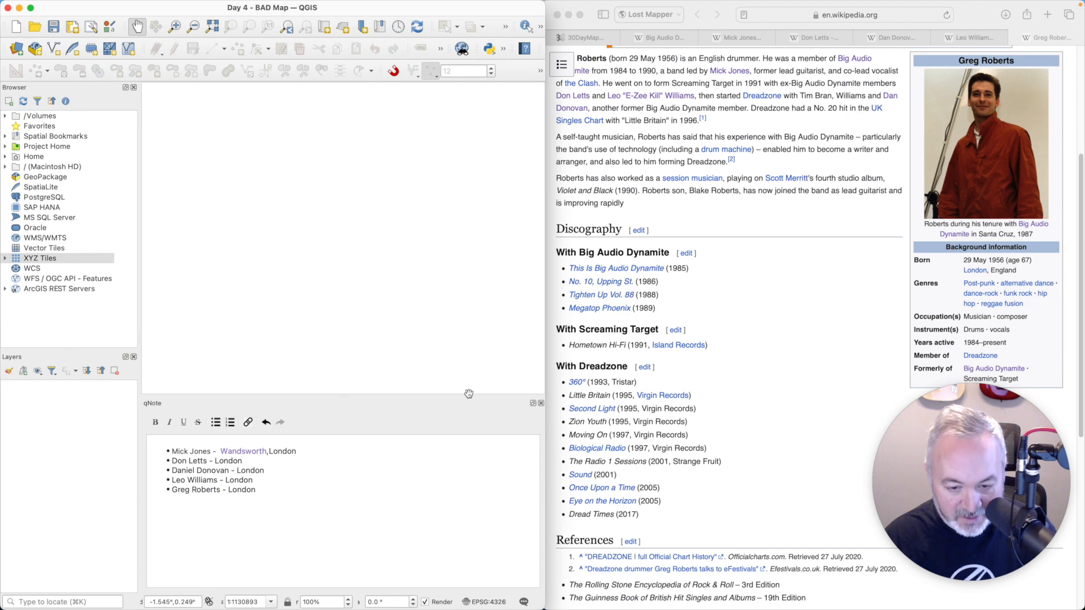
- Enlarge the QGIS window to fill the screen, dock qNote above the Browser, and adjust the heights of the stacked panels
key("ctrl+alt+Return")
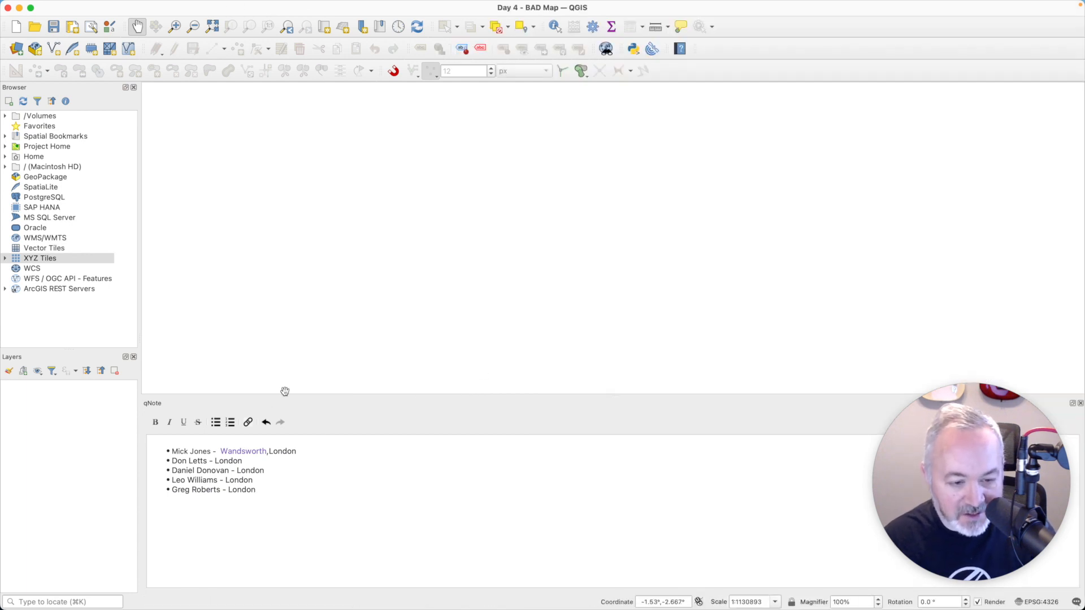
left_click_drag(314, 402, 31, 93)
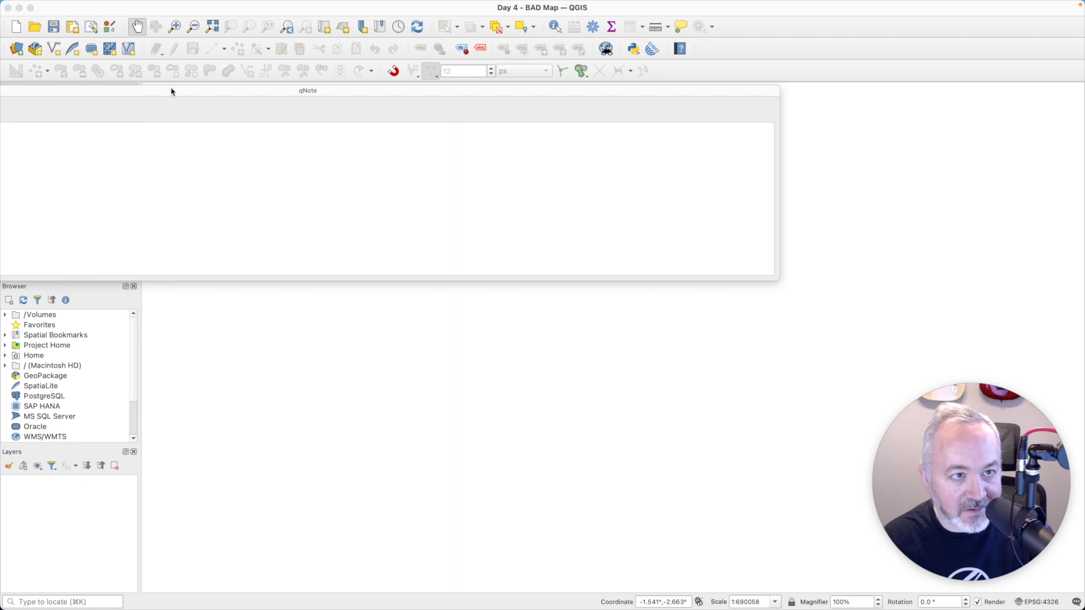
left_click_drag(172, 92, 89, 93)
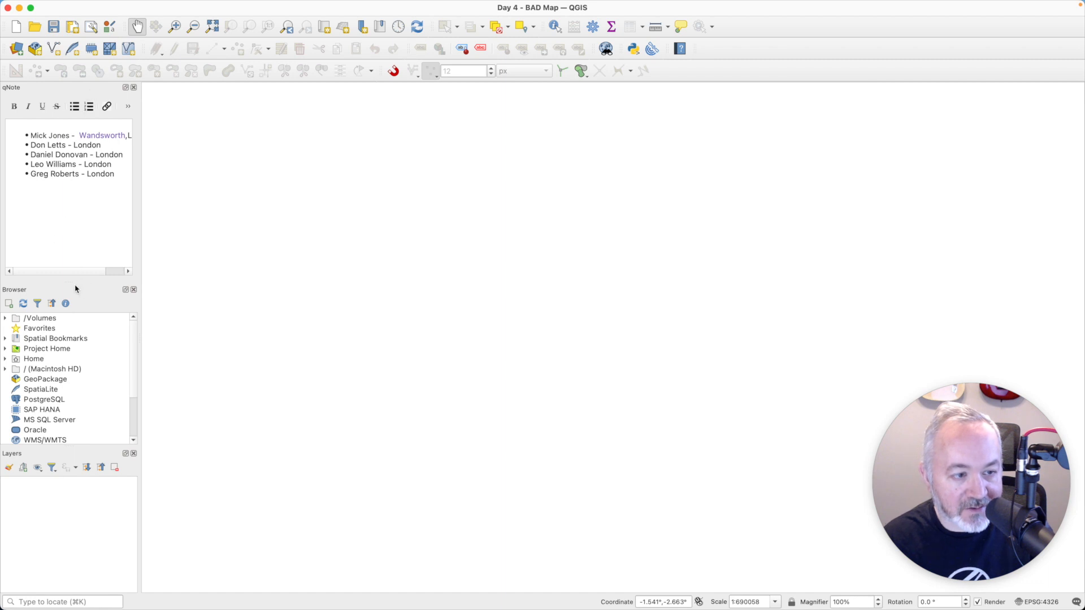
left_click_drag(76, 282, 73, 196)
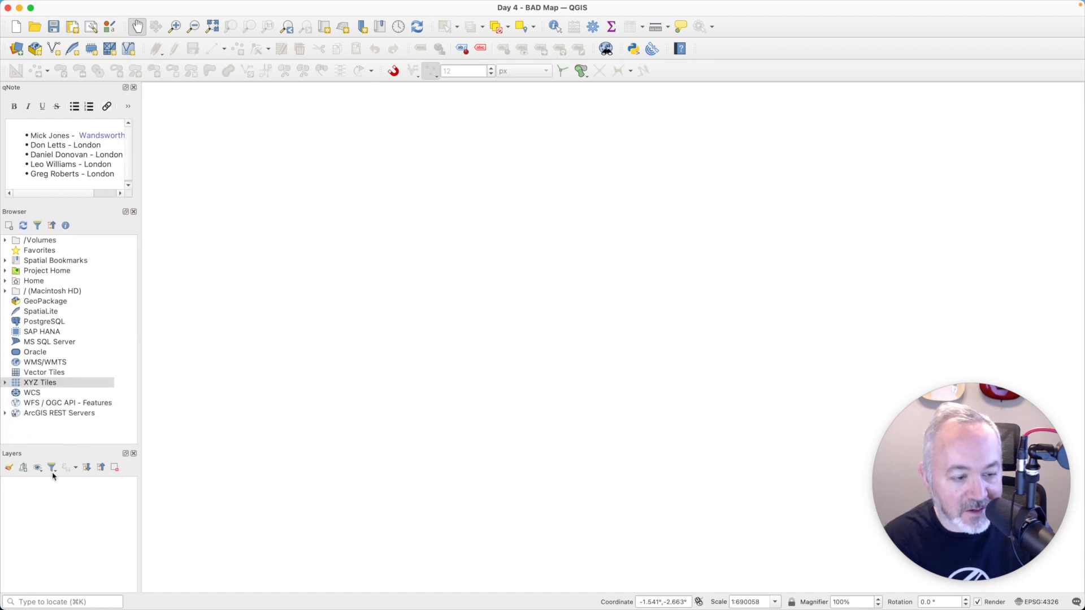
left_click_drag(77, 446, 77, 437)
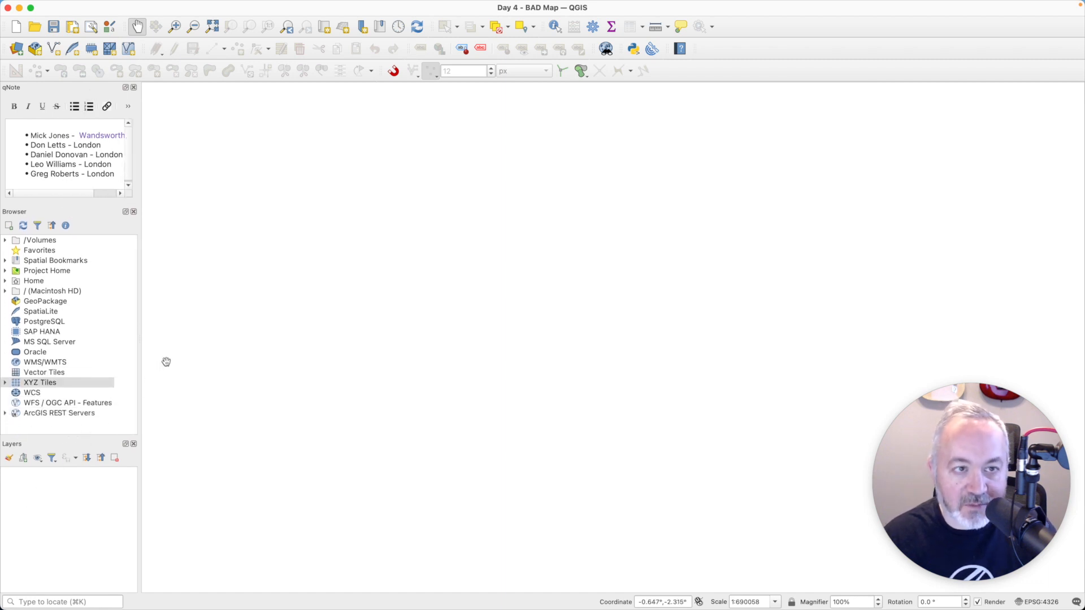
- Add the OpenStreetMap basemap from the XYZ Tiles connections to the project
double_click(28, 387)
scroll(73, 403, "down", 3)
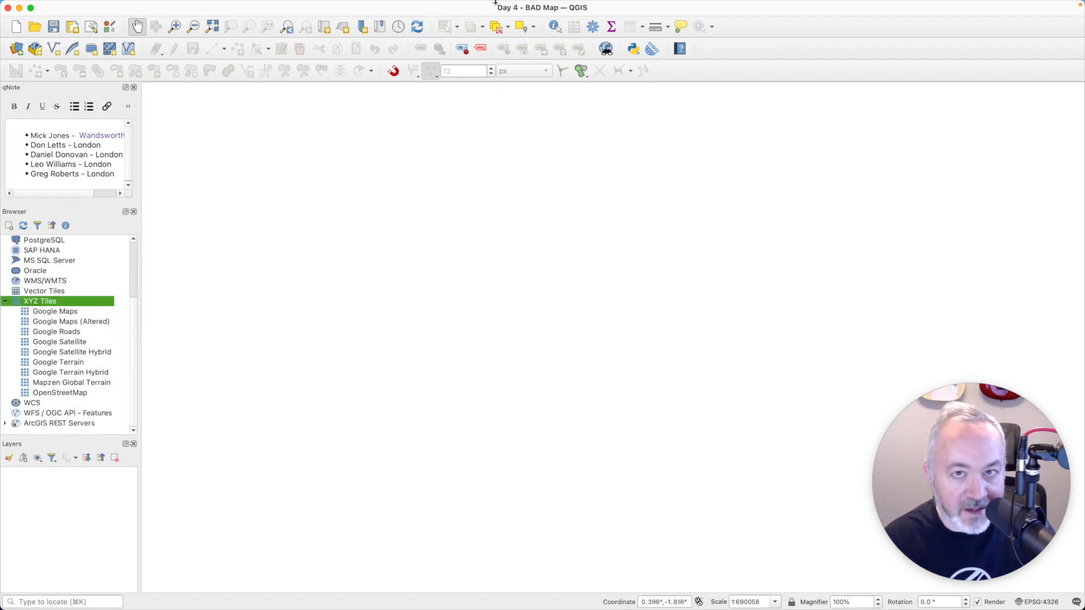
double_click(88, 394)
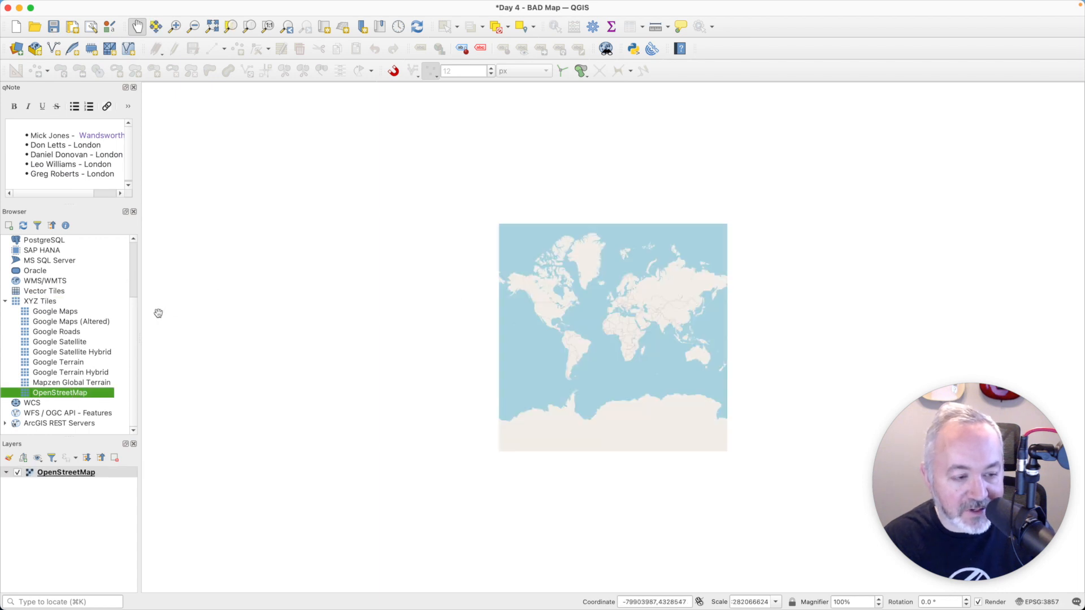
- Geocode "London,England" with the Nominatim locator and zoom the map to the City of London result
left_click(174, 27)
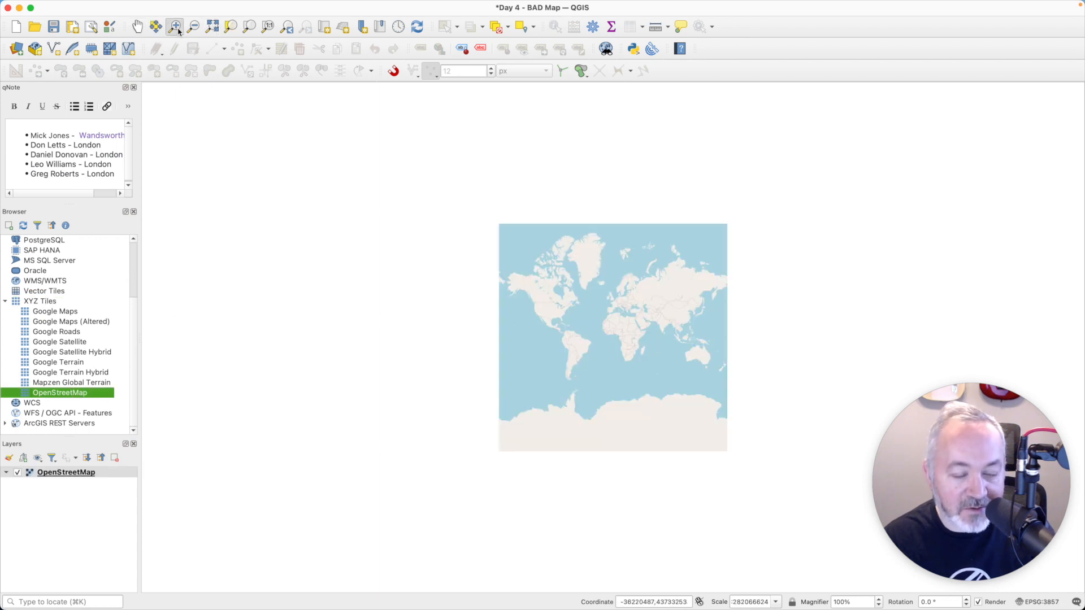
left_click(70, 602)
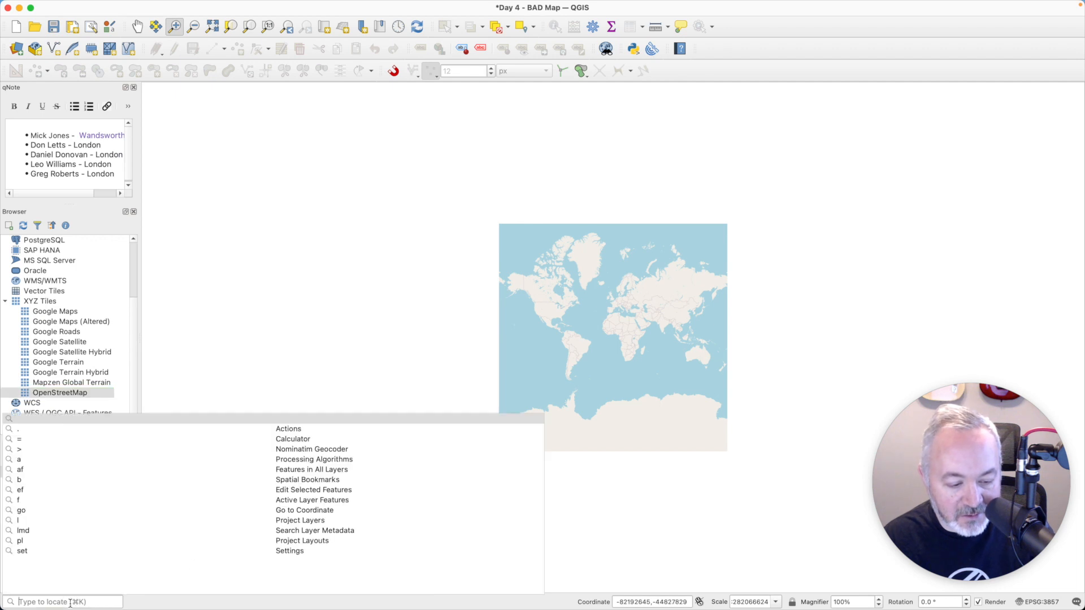
type("> Londo")
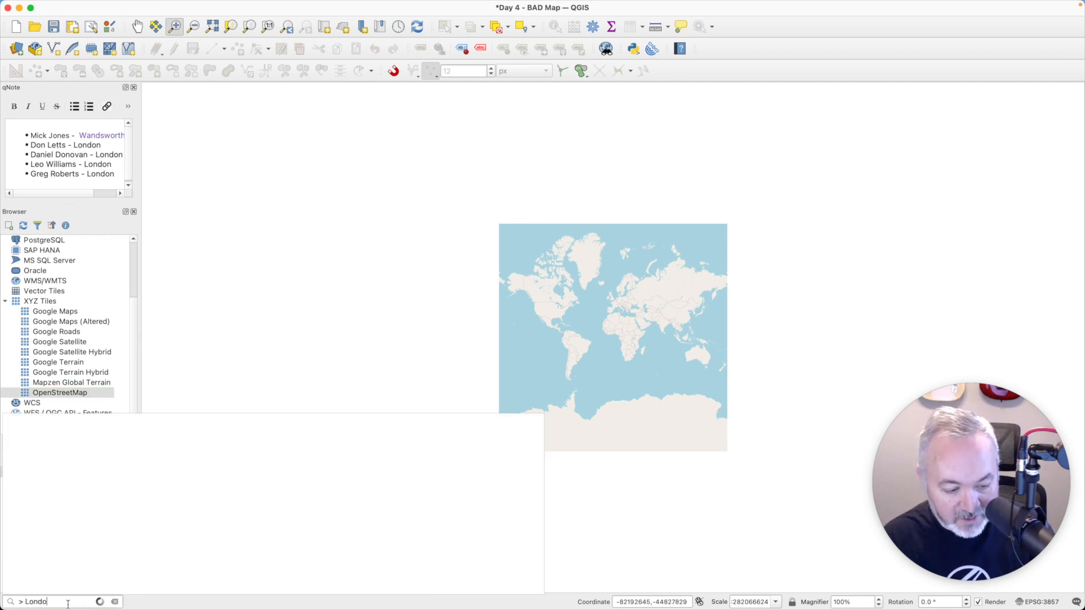
type("n,England")
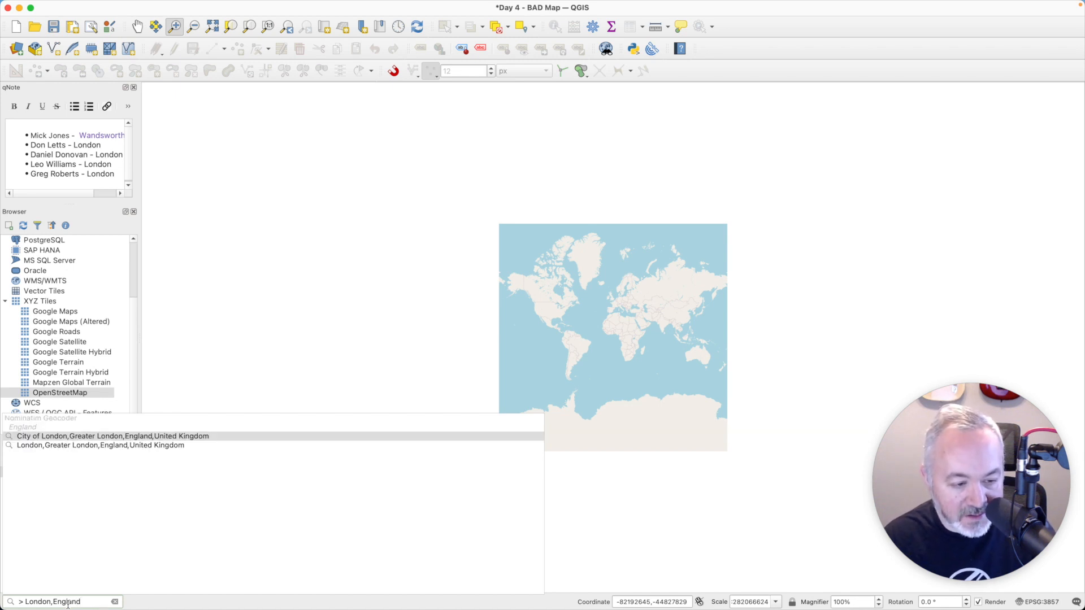
key("Return")
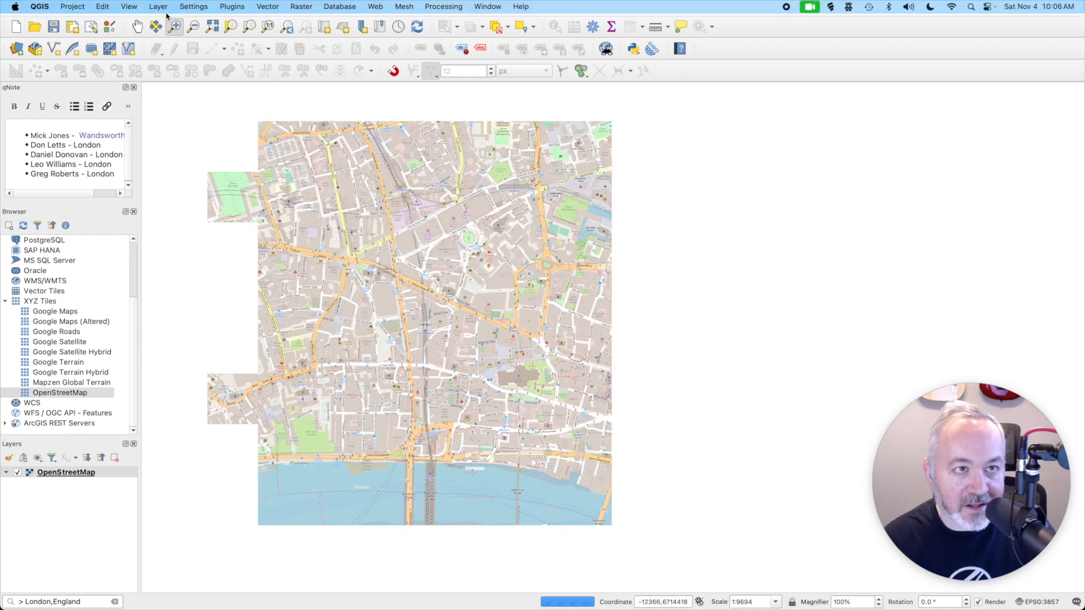
- Start a new GeoPackage layer with its database saved as bad-map in the Day 04 - BAD Map folder
left_click(164, 9)
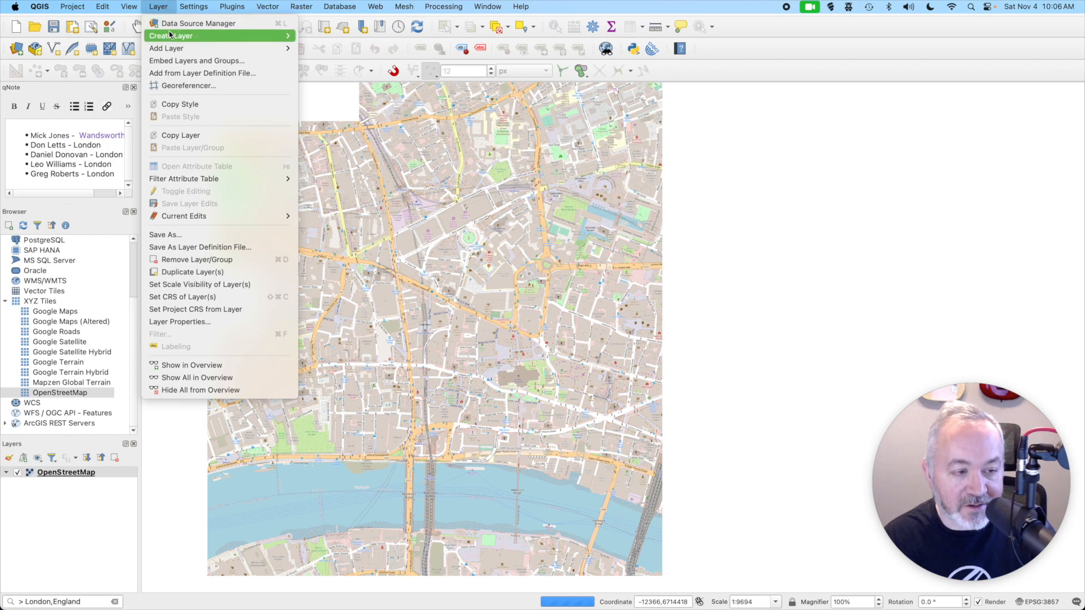
mouse_move(170, 35)
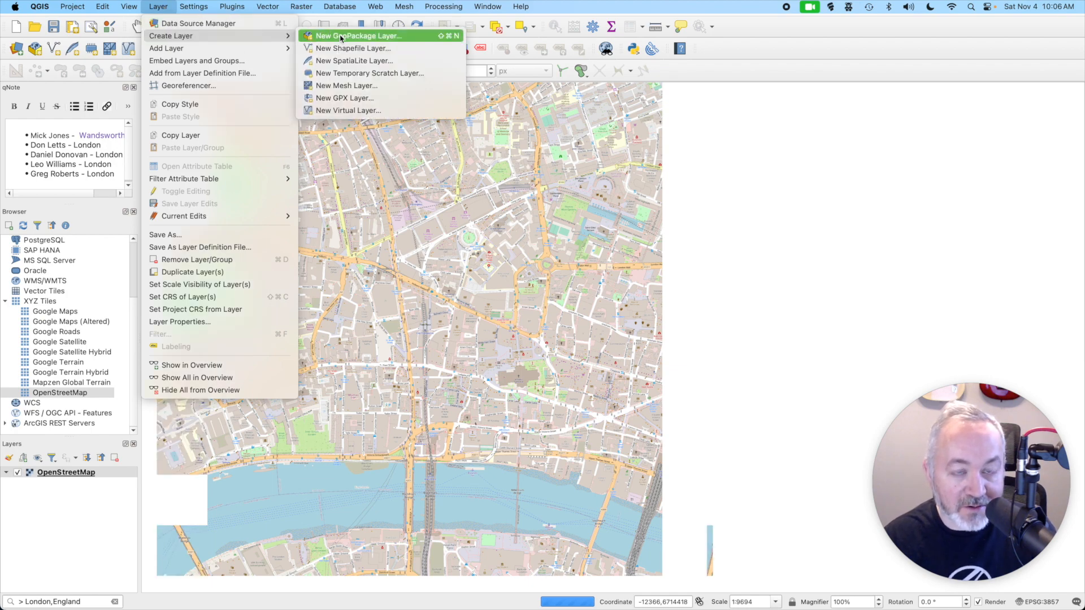
left_click(340, 36)
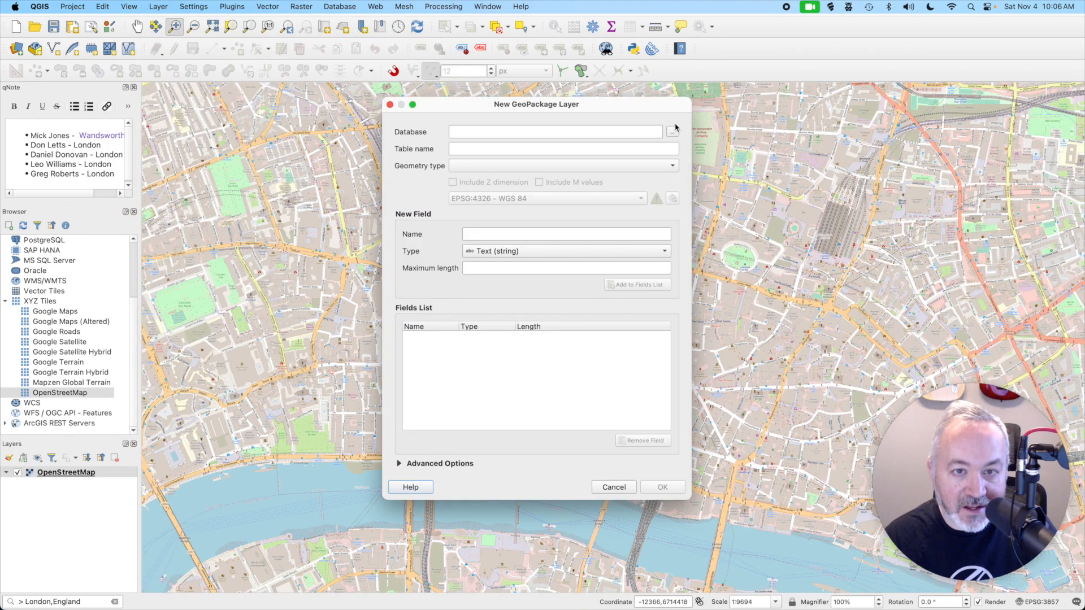
left_click(673, 132)
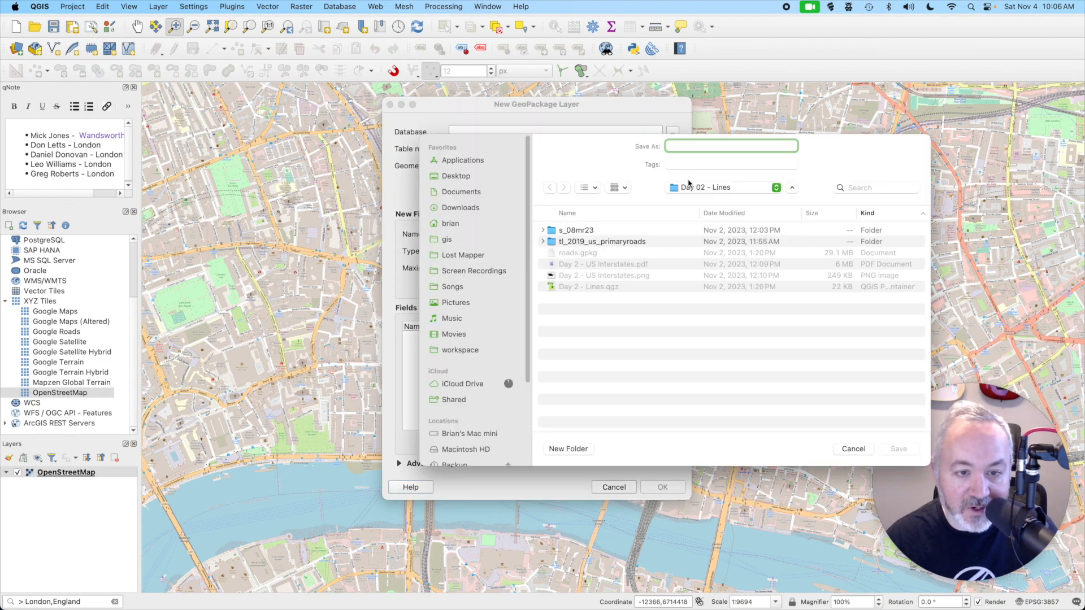
left_click(697, 189)
left_click(698, 198)
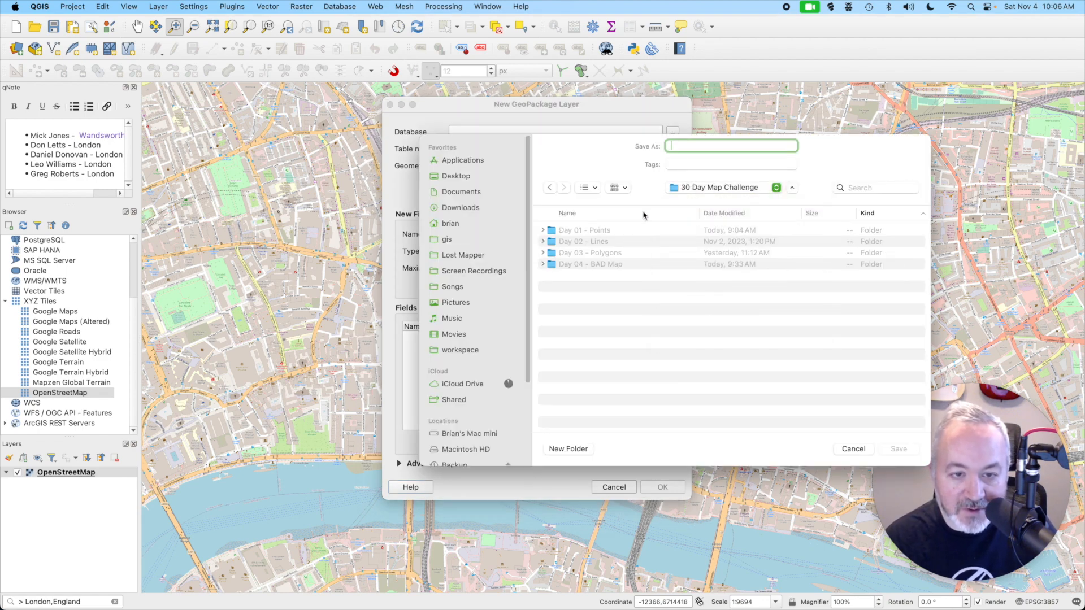
double_click(597, 264)
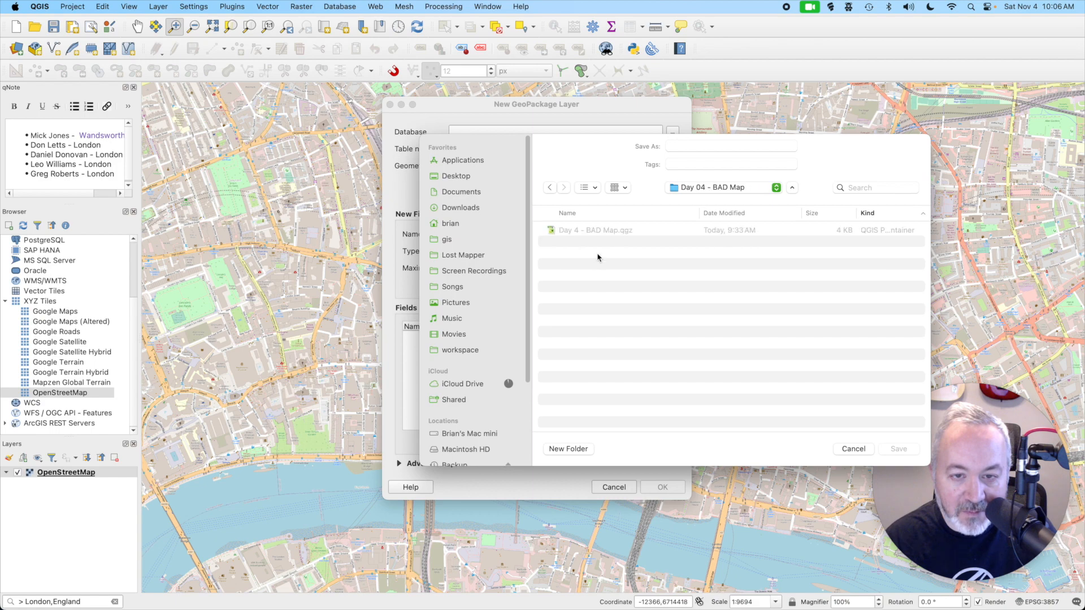
left_click(696, 145)
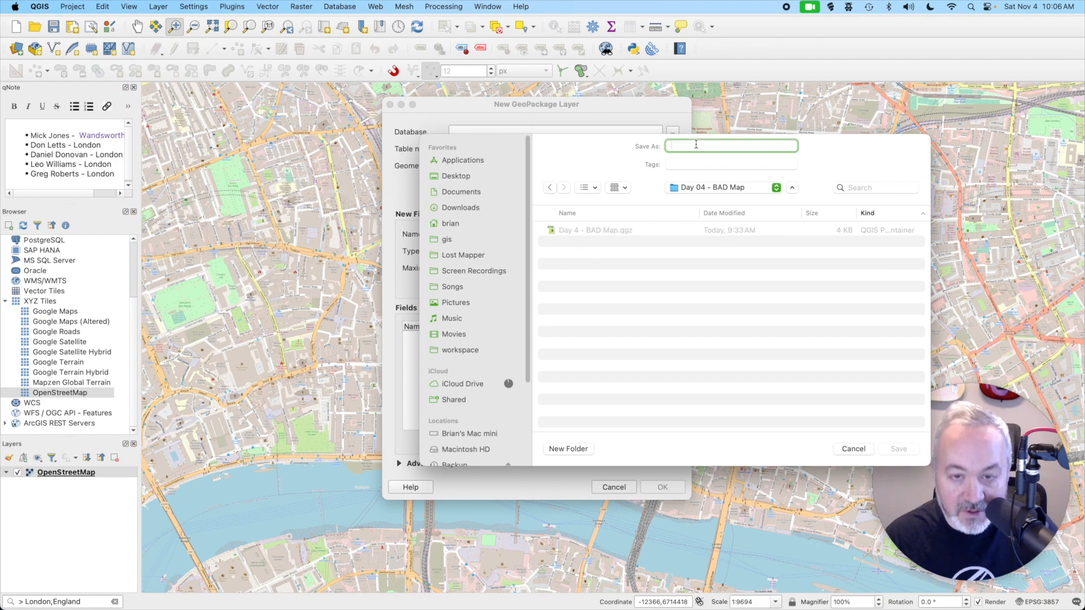
type("bad-map")
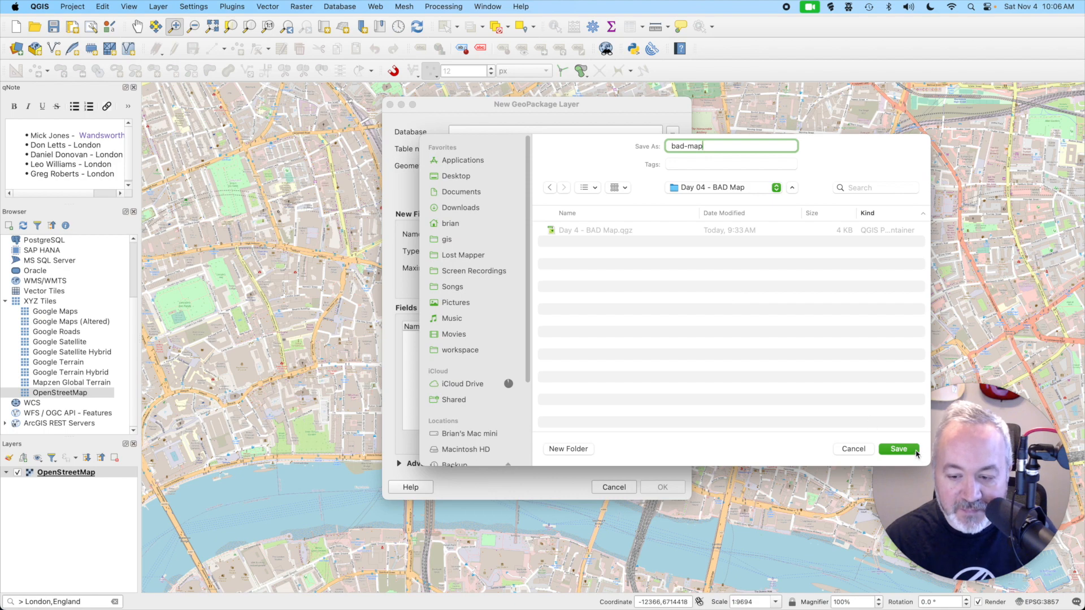
left_click(916, 451)
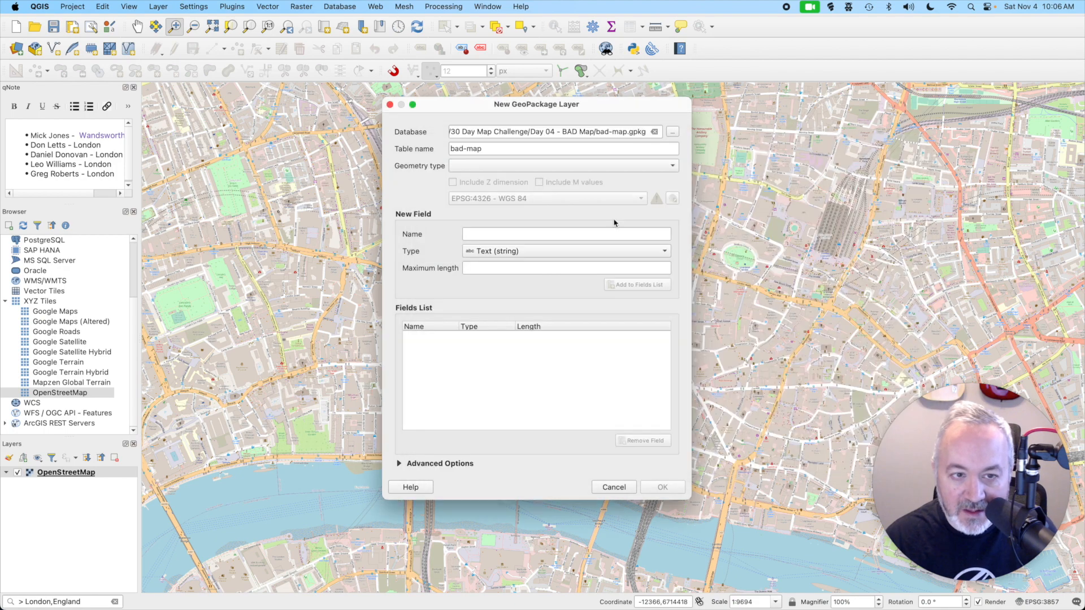
- Name the new layer's table birthplaces and set its geometry type to Point
triple_click(508, 148)
type("birthplaces")
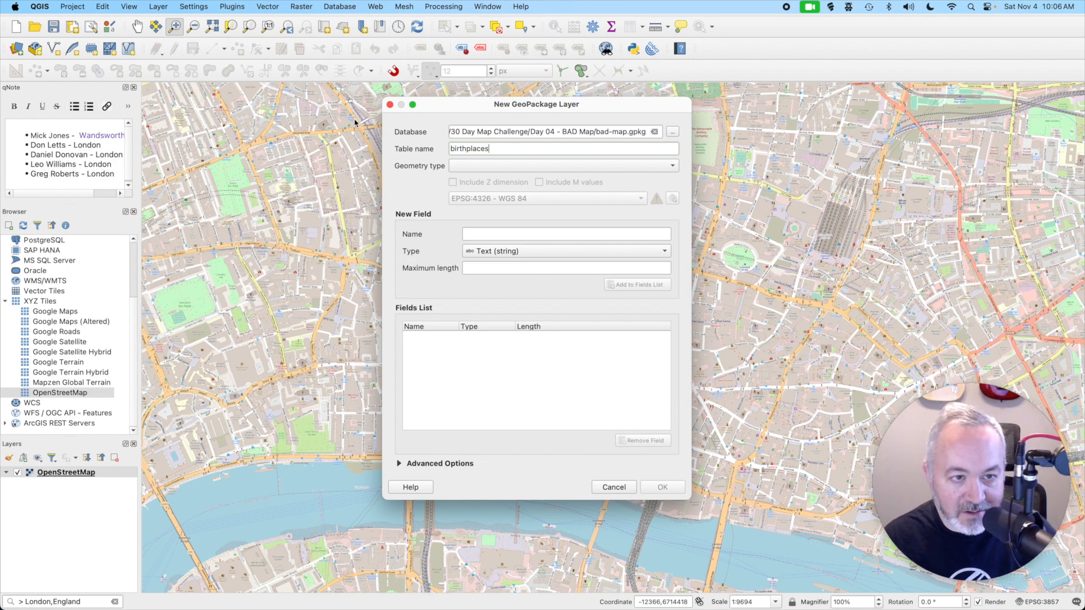
left_click(645, 162)
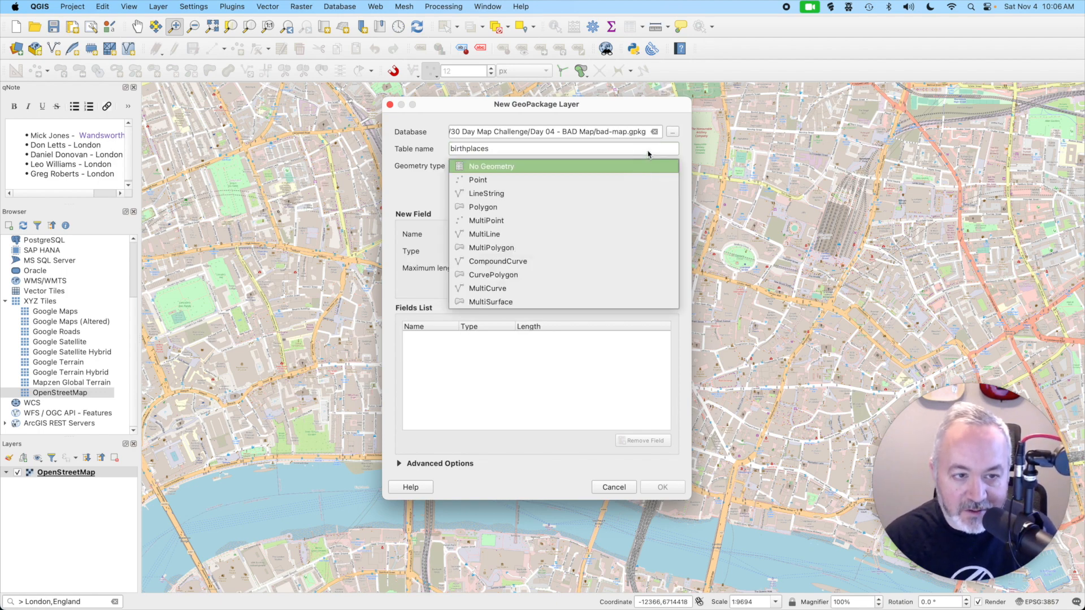
left_click(522, 179)
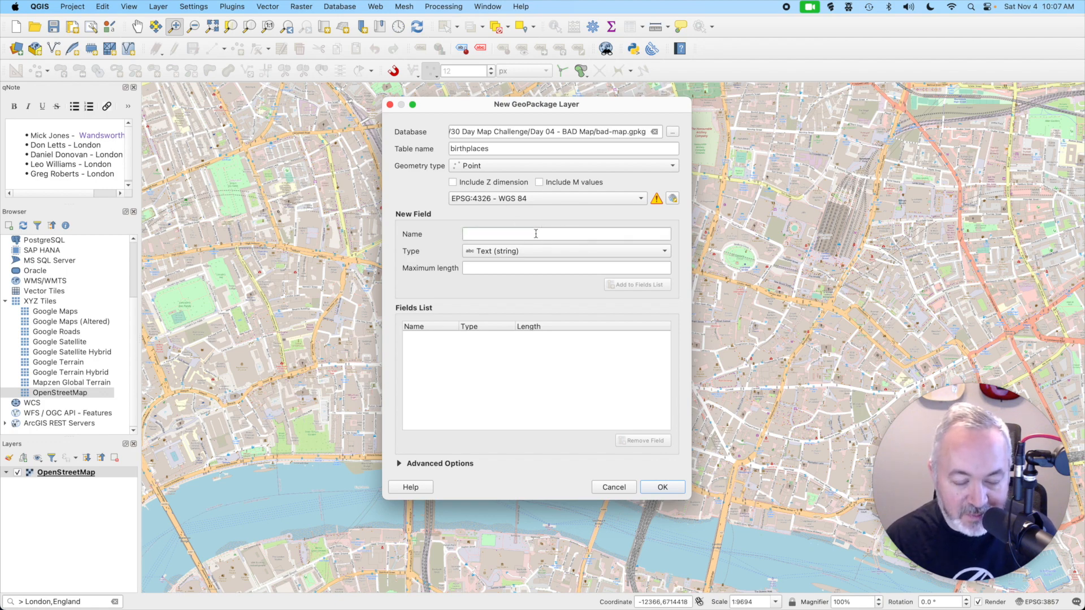
- Add a text field called name to the fields list and create the birthplaces layer
type("name")
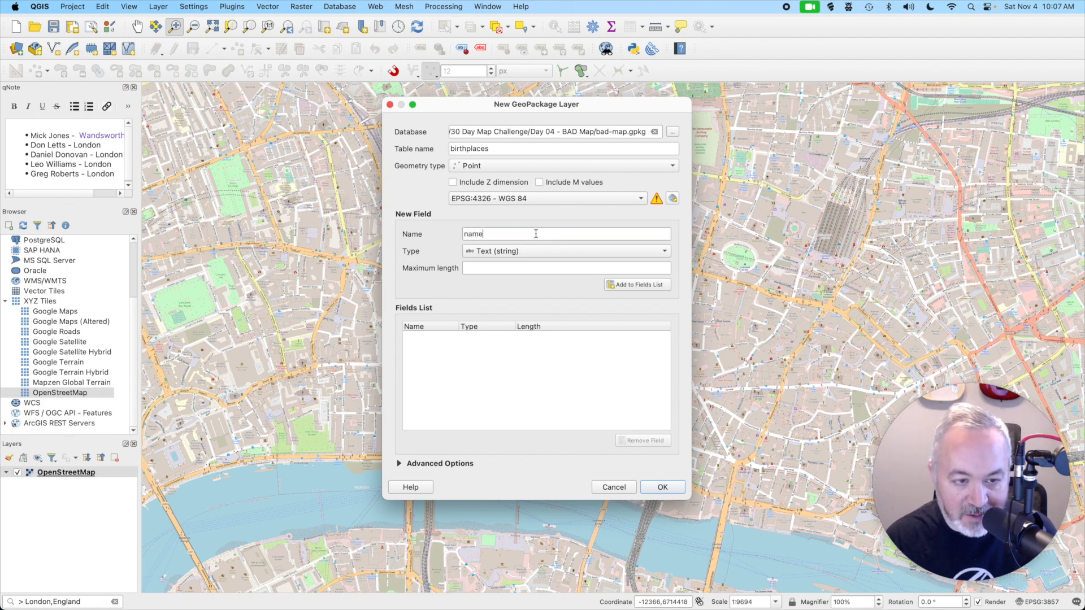
left_click(629, 285)
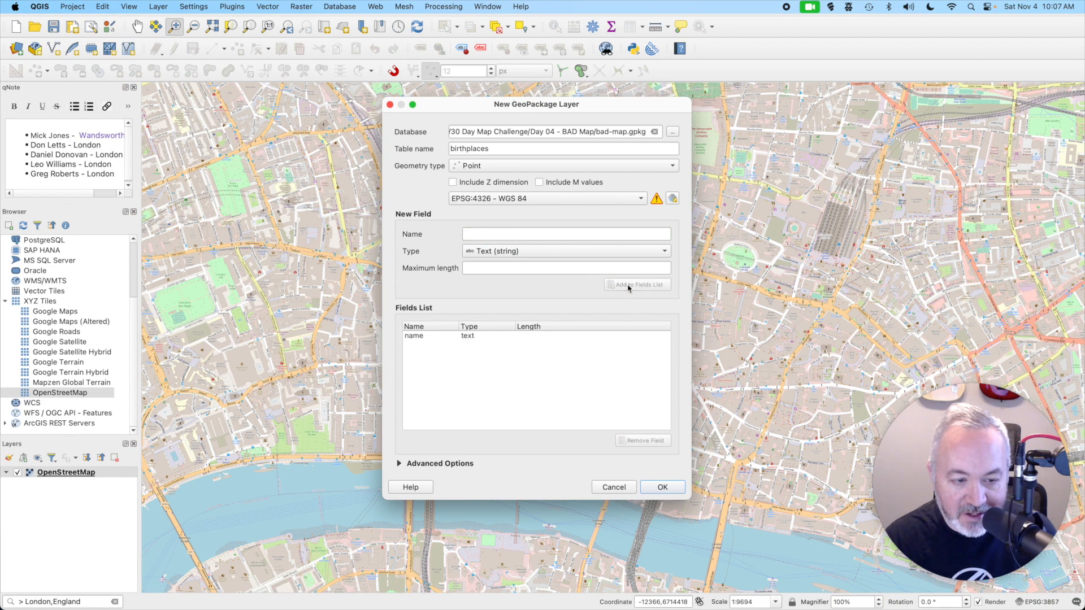
left_click(662, 487)
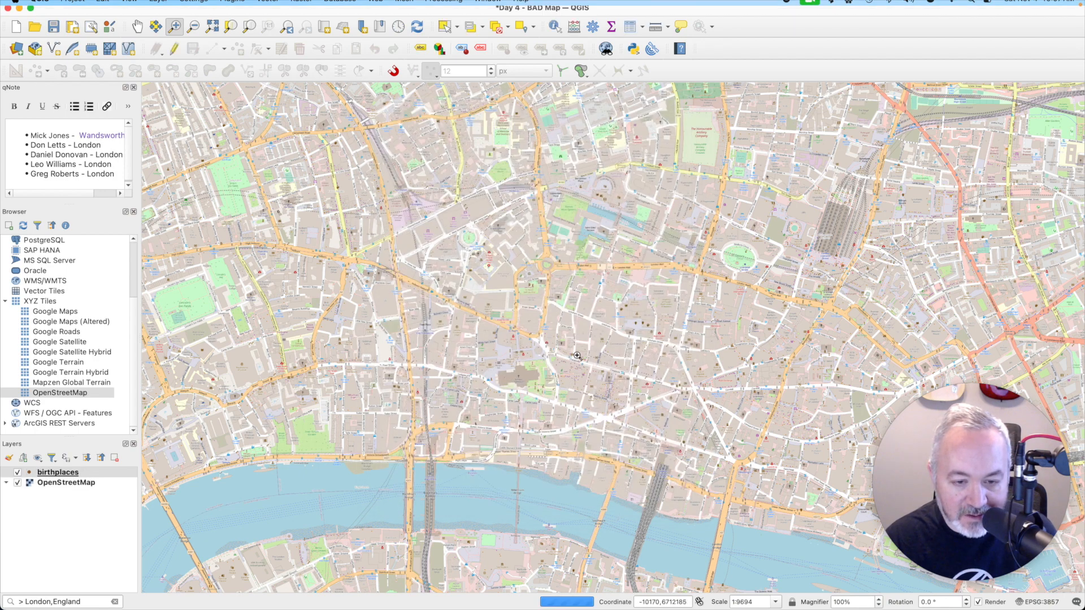
- Go to the geocoder result London, Greater London, England and zoom in on the roundabout just south of Trafalgar Square
right_click(73, 472)
left_click(57, 472)
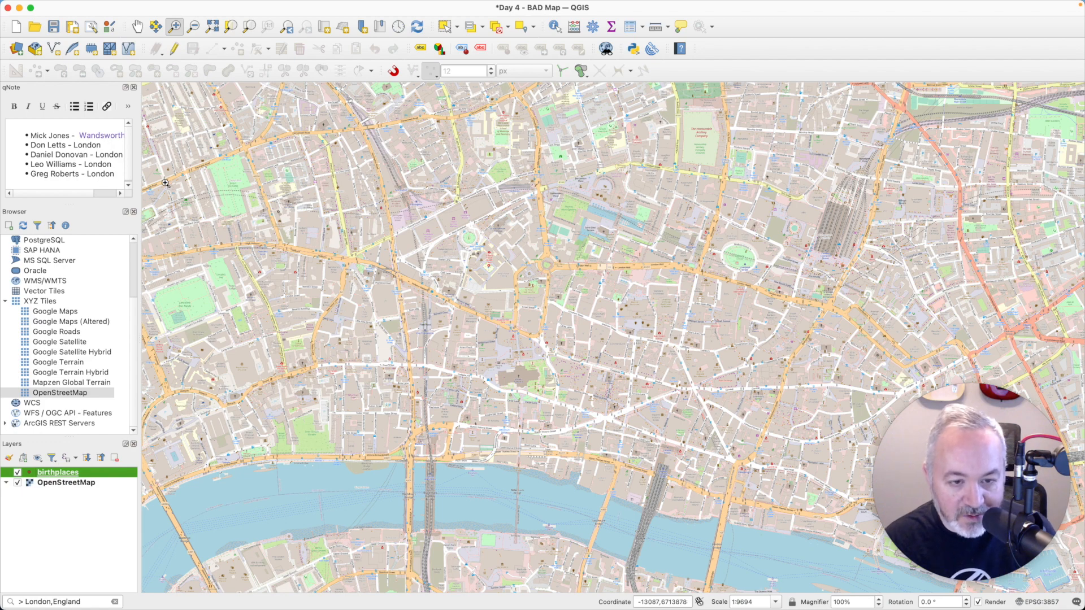
left_click(93, 601)
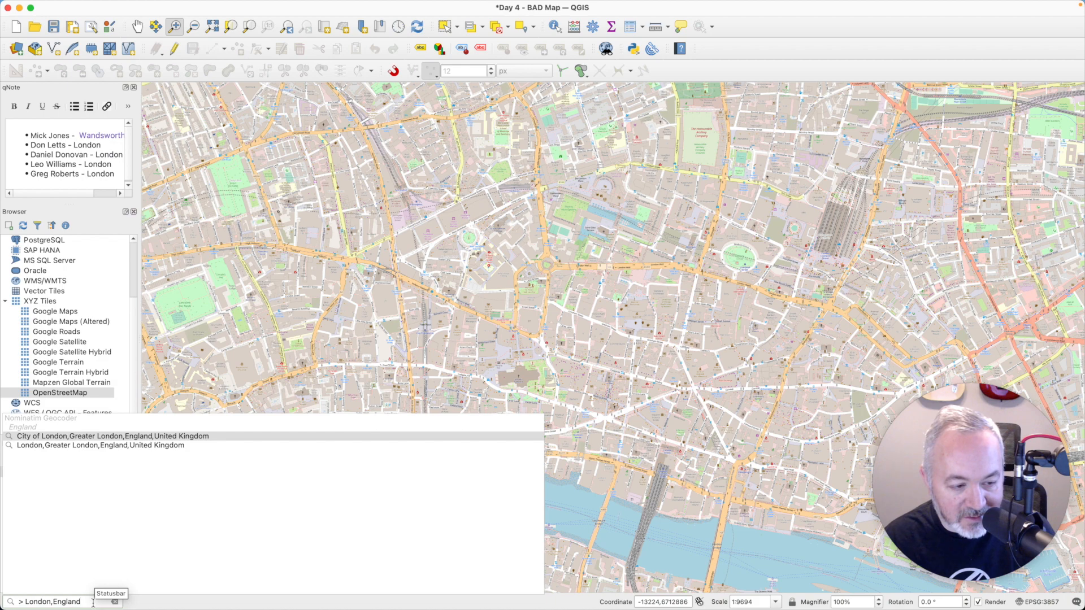
left_click(94, 447)
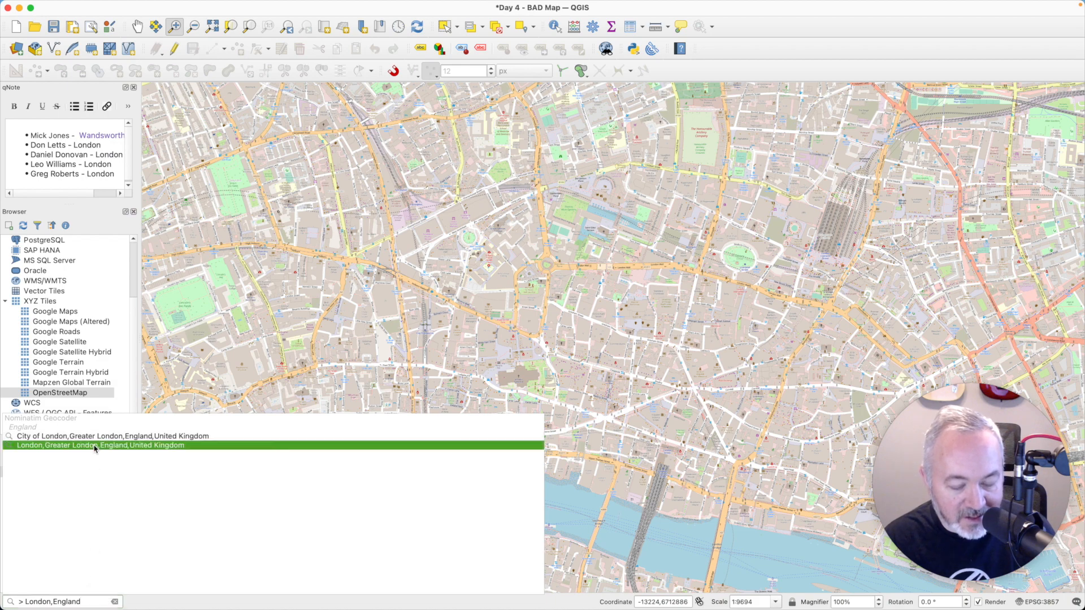
left_click(94, 446)
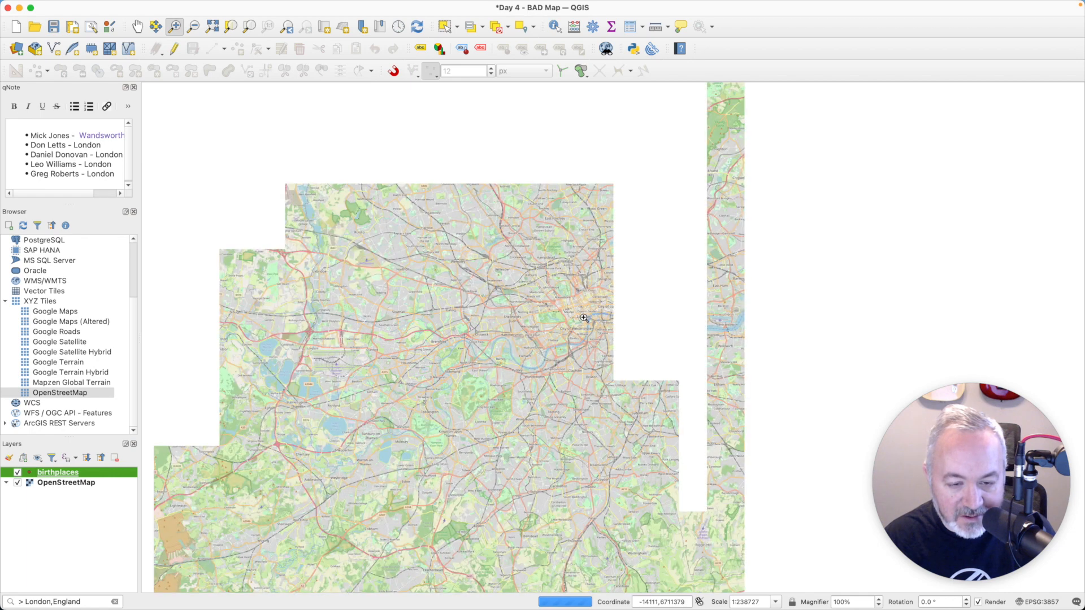
left_click_drag(578, 313, 591, 320)
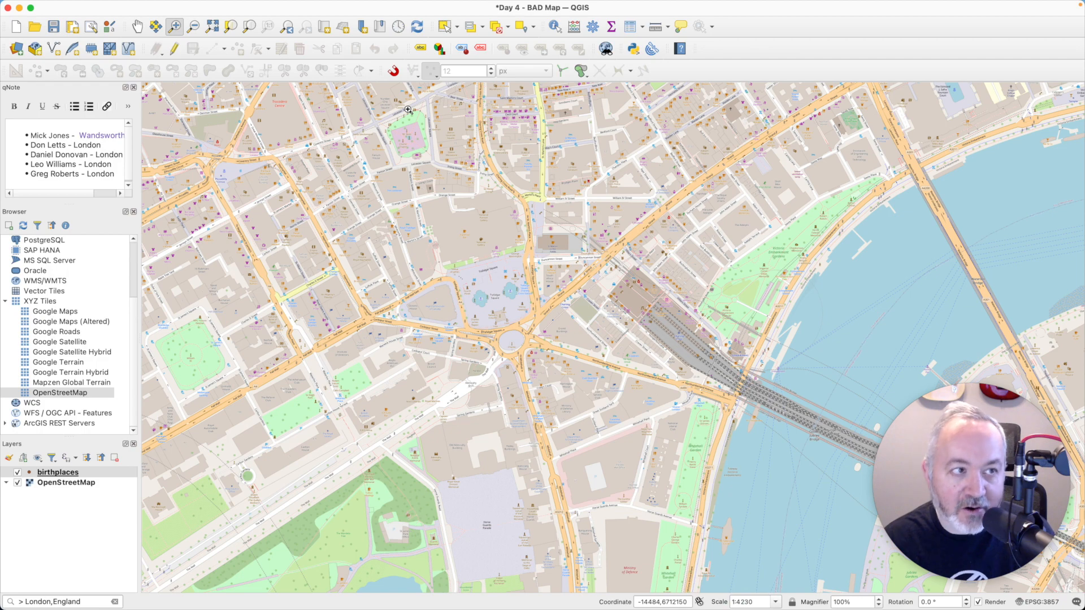
- Make the birthplaces layer editable and add a point named Don Letts at the centre of the roundabout south of Trafalgar Square
left_click(73, 472)
left_click(174, 49)
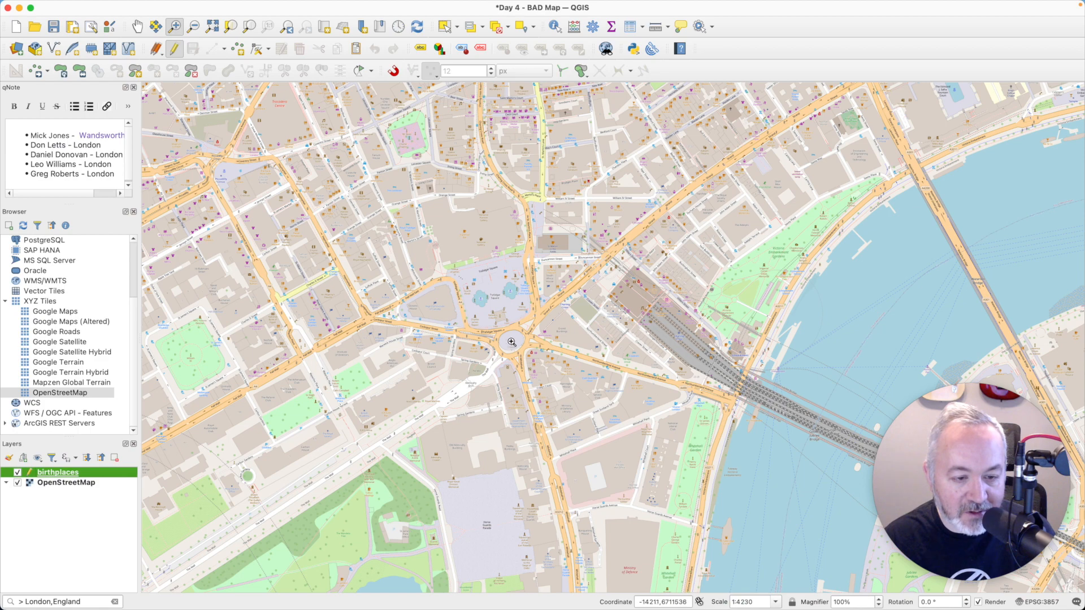
left_click(238, 49)
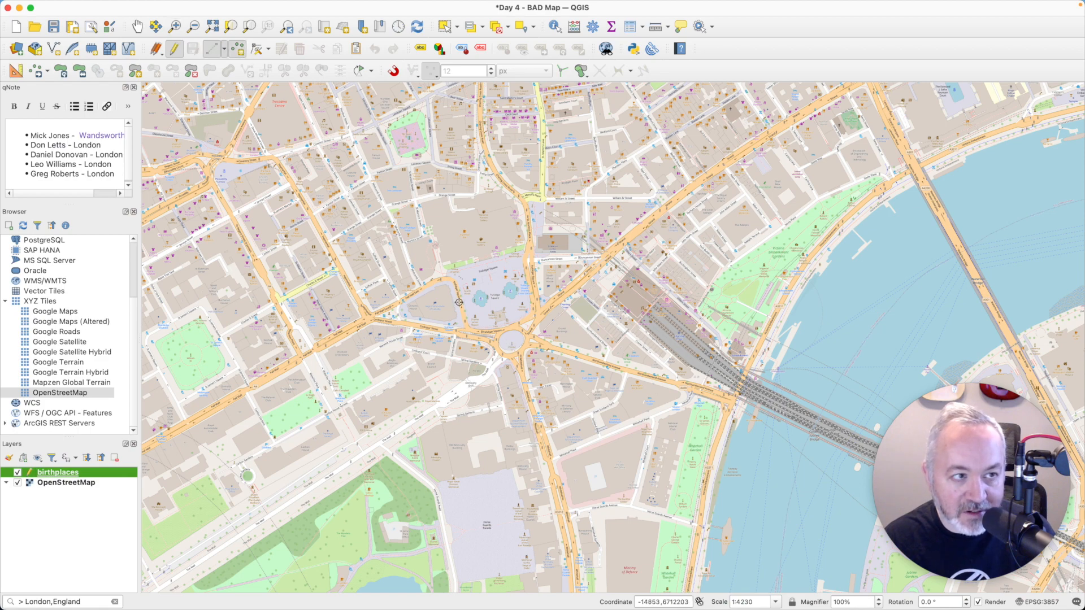
left_click(510, 342)
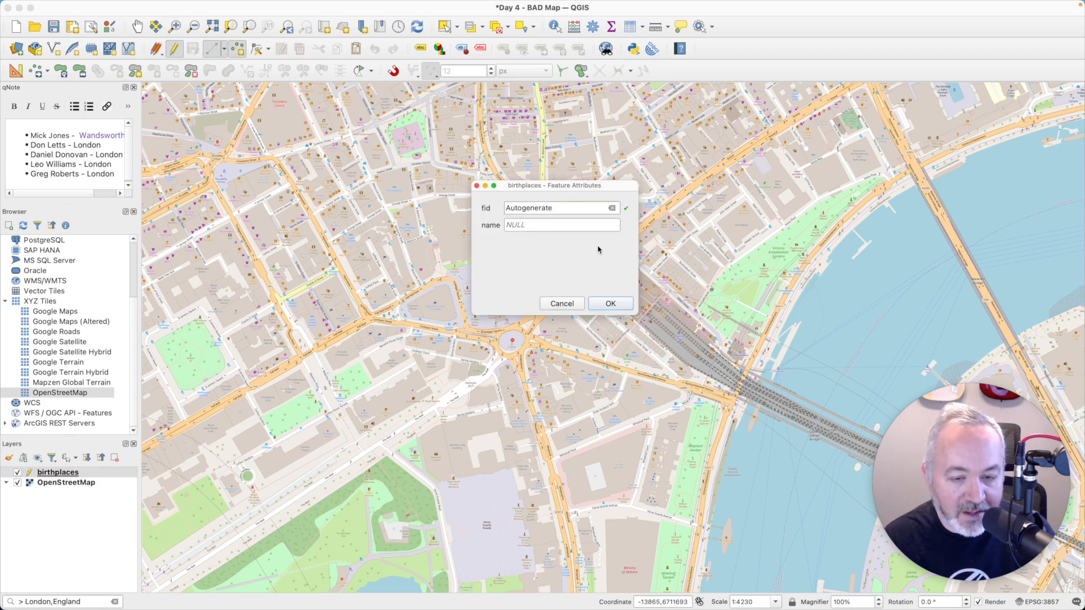
left_click(550, 224)
type("Don Letts")
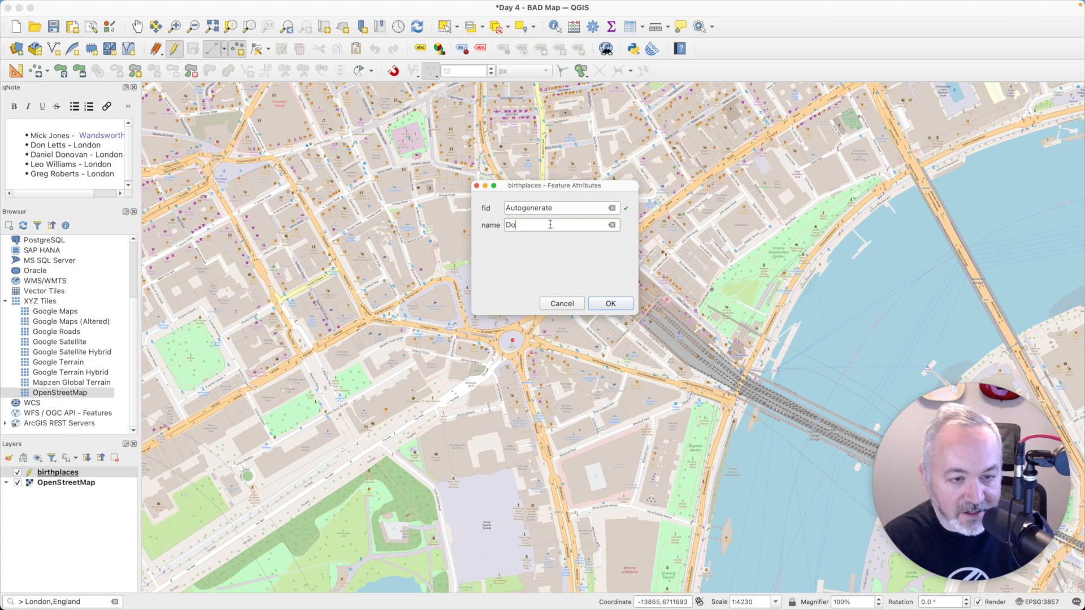
left_click(610, 303)
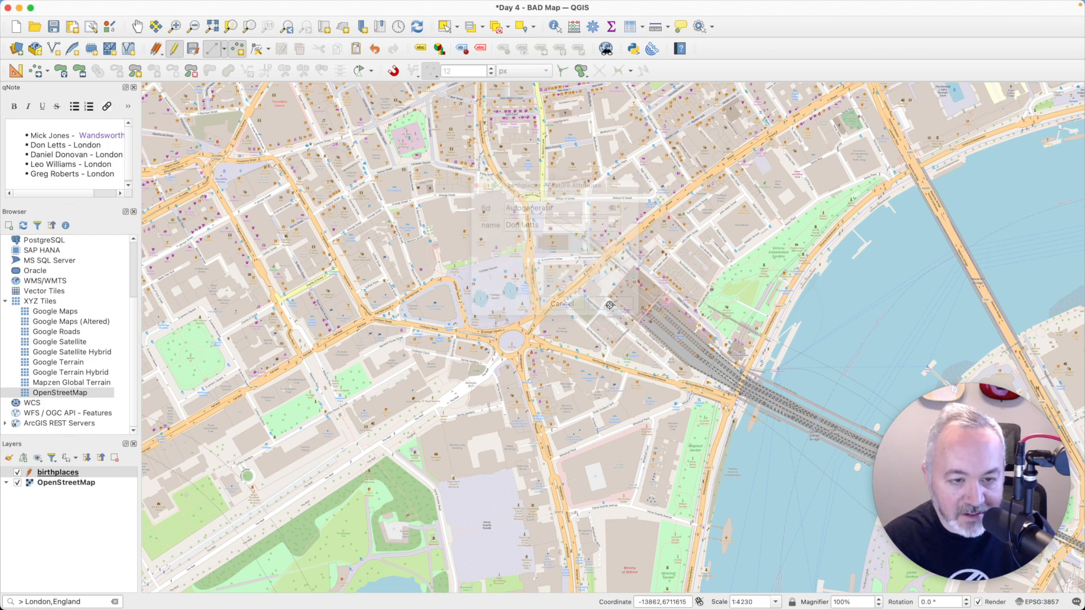
left_click(513, 339)
left_click(541, 223)
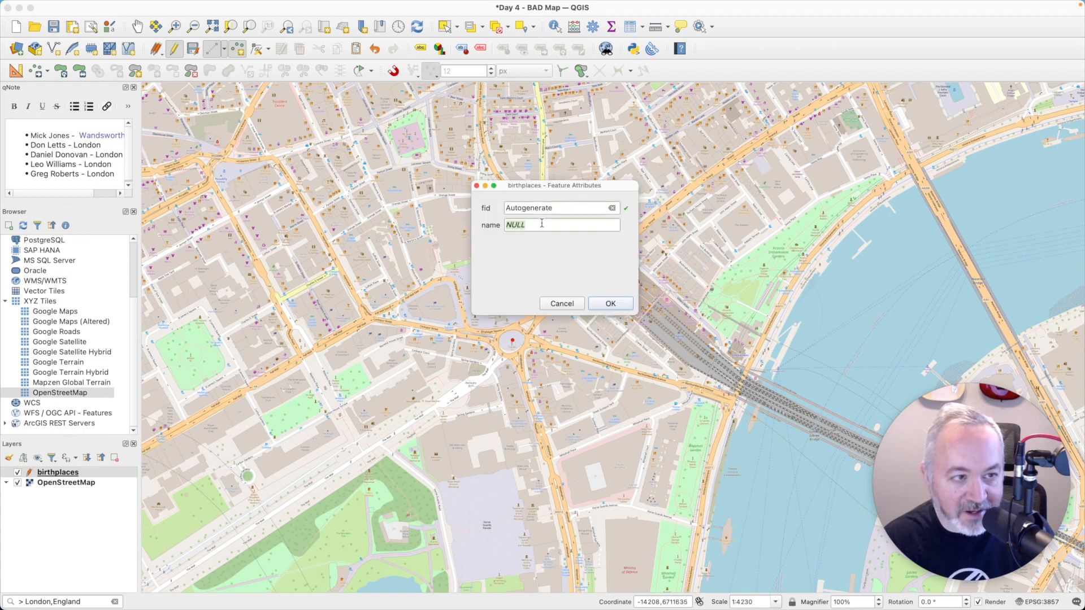
type("Daniel Donovan")
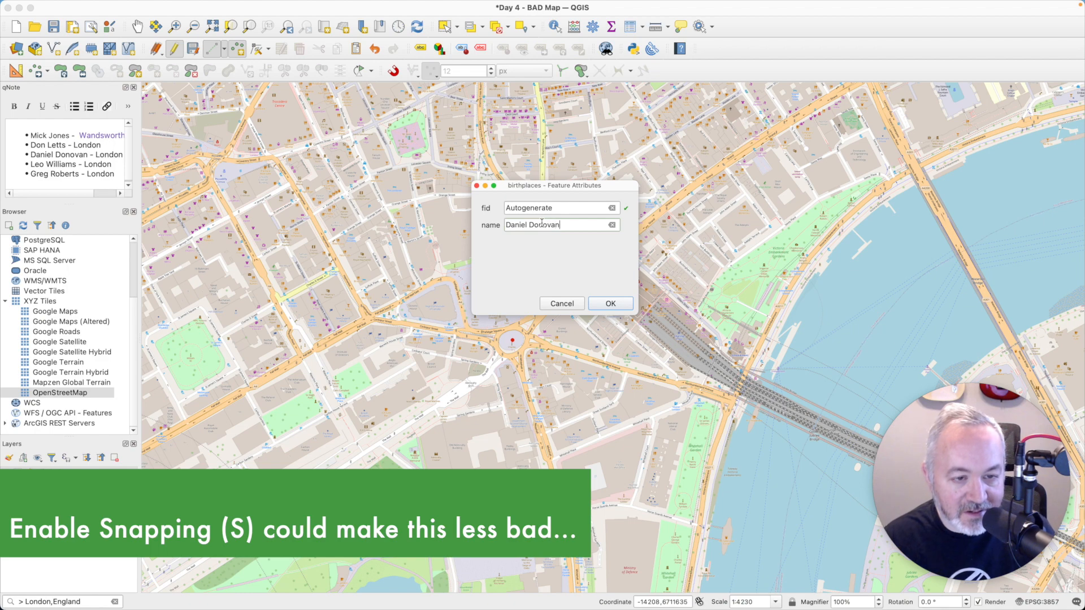
left_click(603, 303)
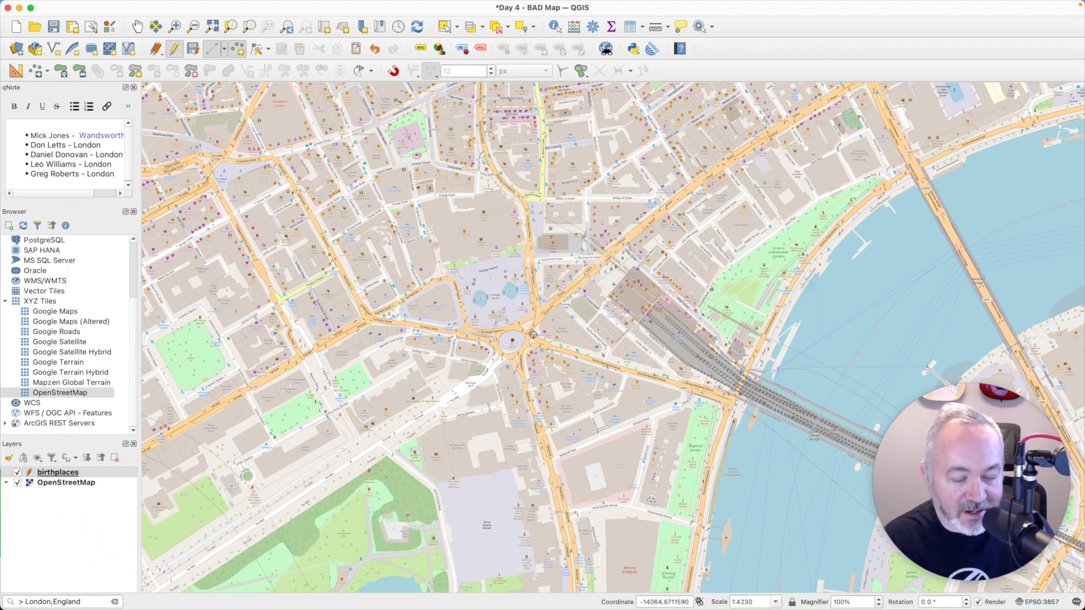
- Add another birthplace point at the same roundabout with the name Leo Williams
left_click(513, 341)
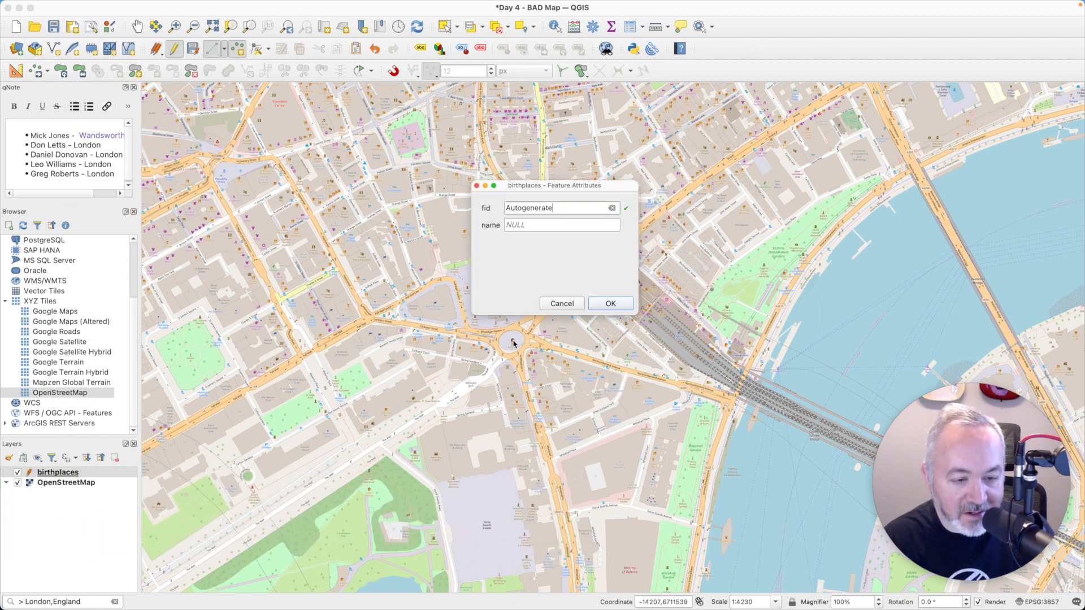
left_click(523, 225)
type("Leo Williams")
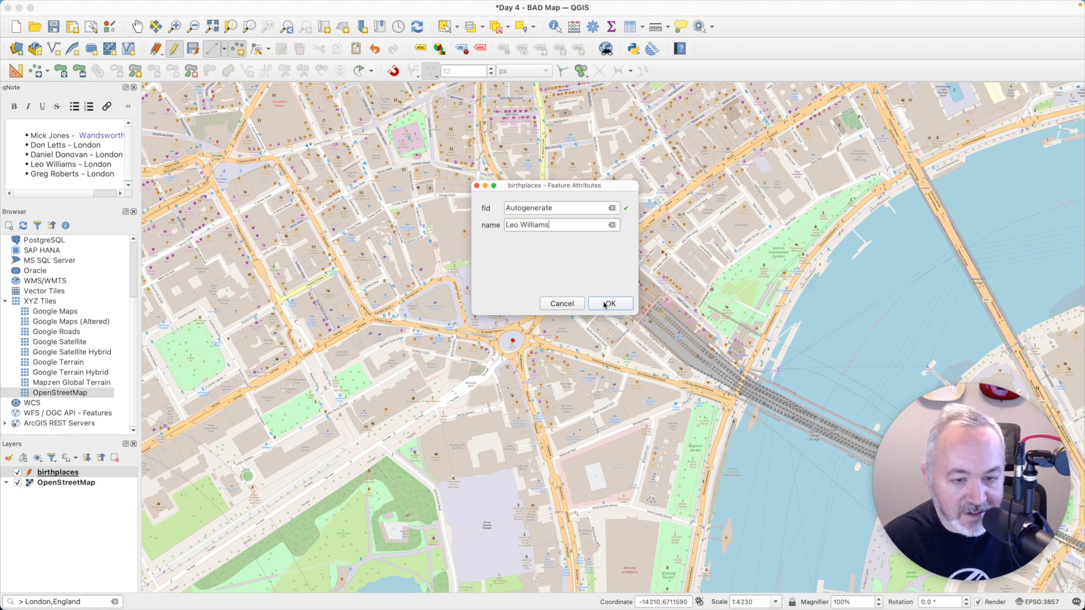
left_click(604, 304)
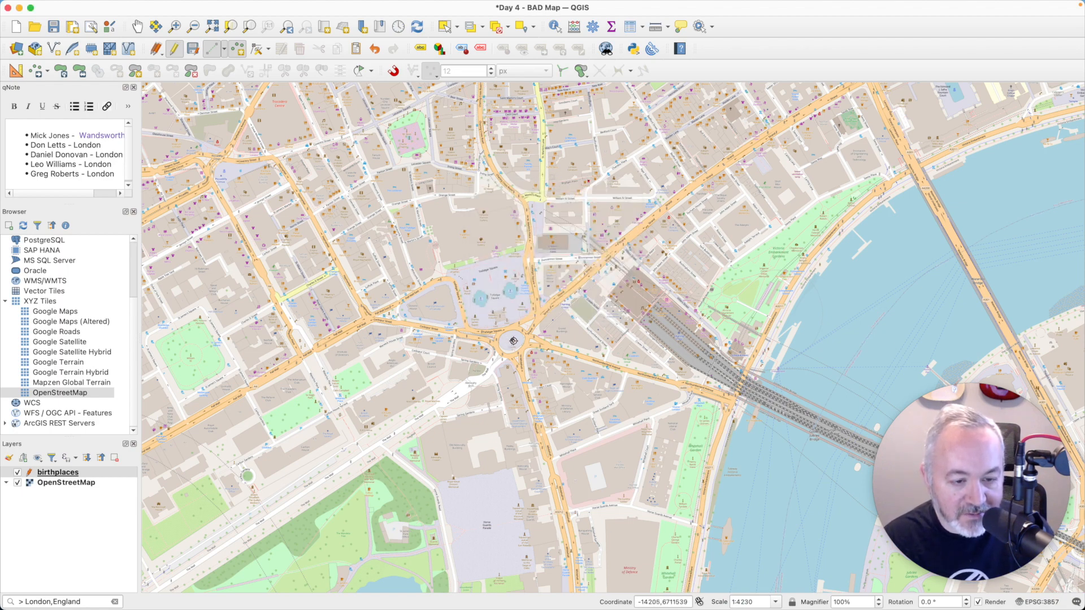
left_click(513, 342)
left_click(523, 225)
type("Greg Roberts")
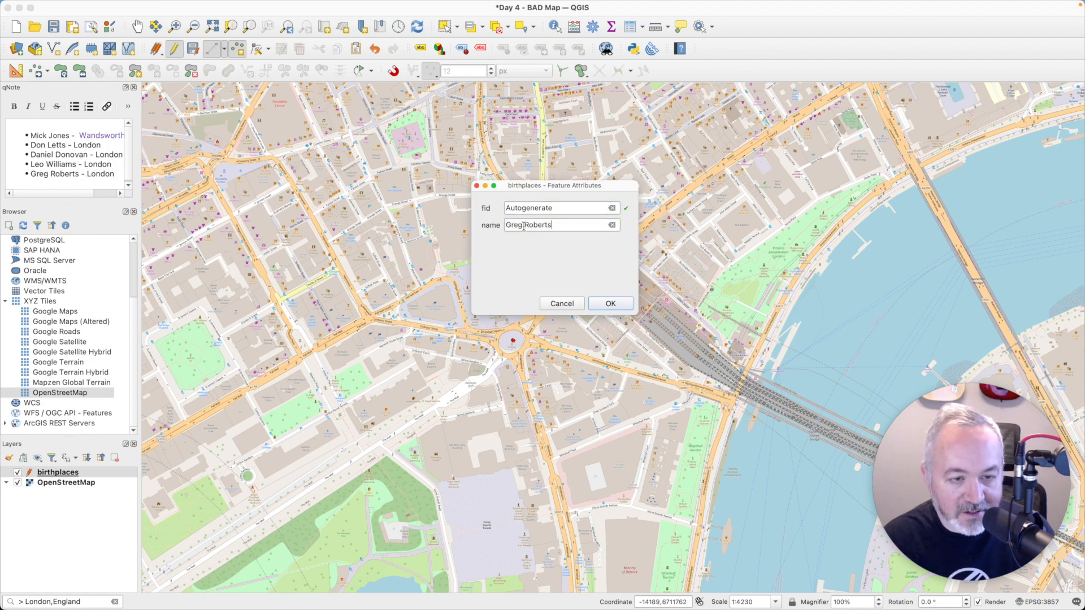
left_click(611, 304)
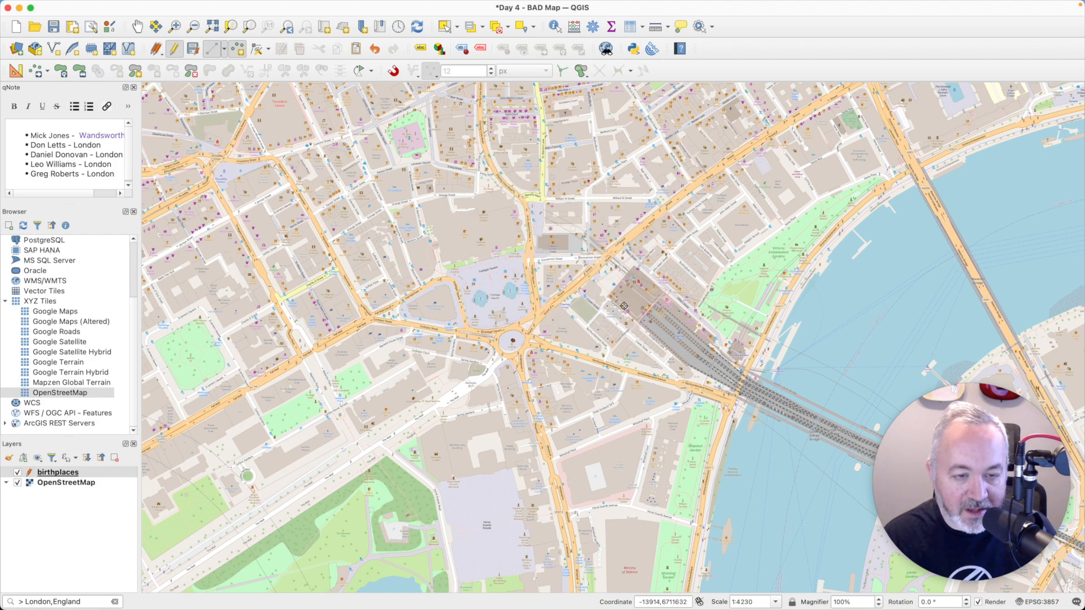
- Search the geocoder for wandsworth,london and go to the London Borough of Wandsworth result
left_click(93, 603)
key("super+a")
type("> ")
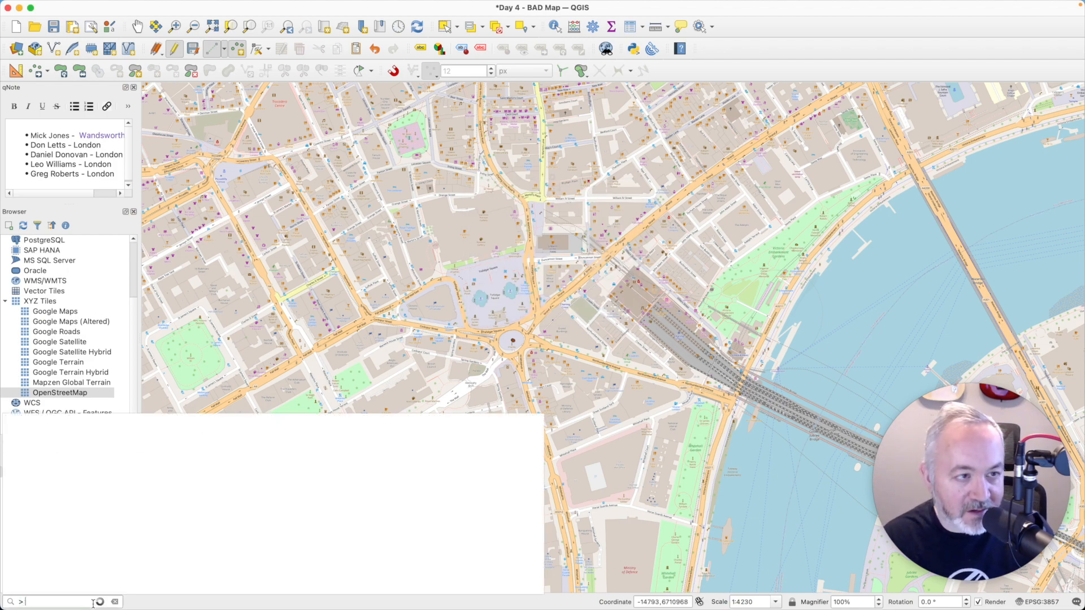
type("wandsworth")
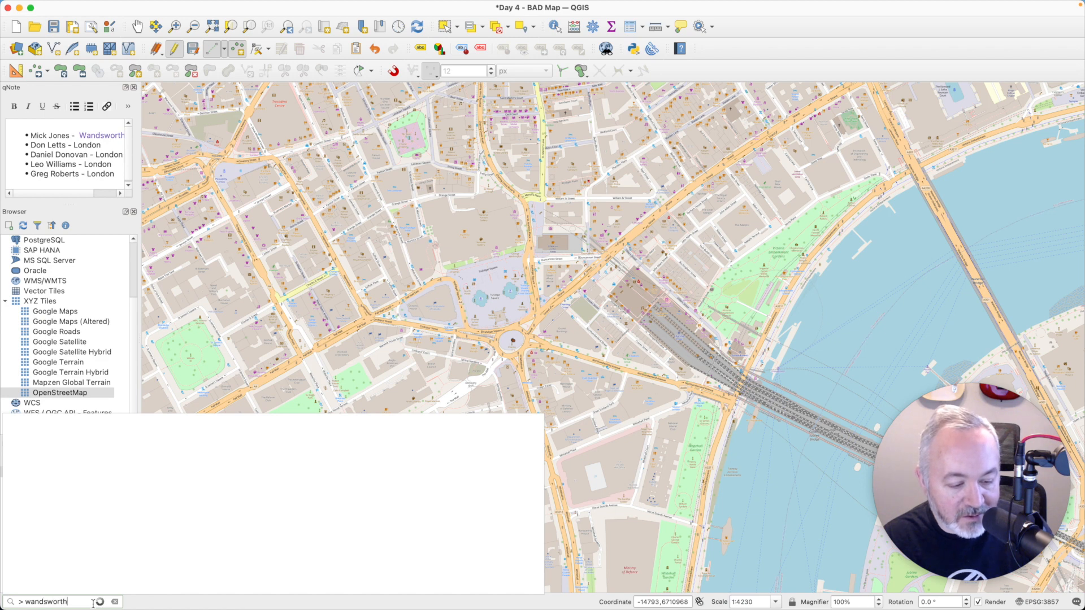
type(",")
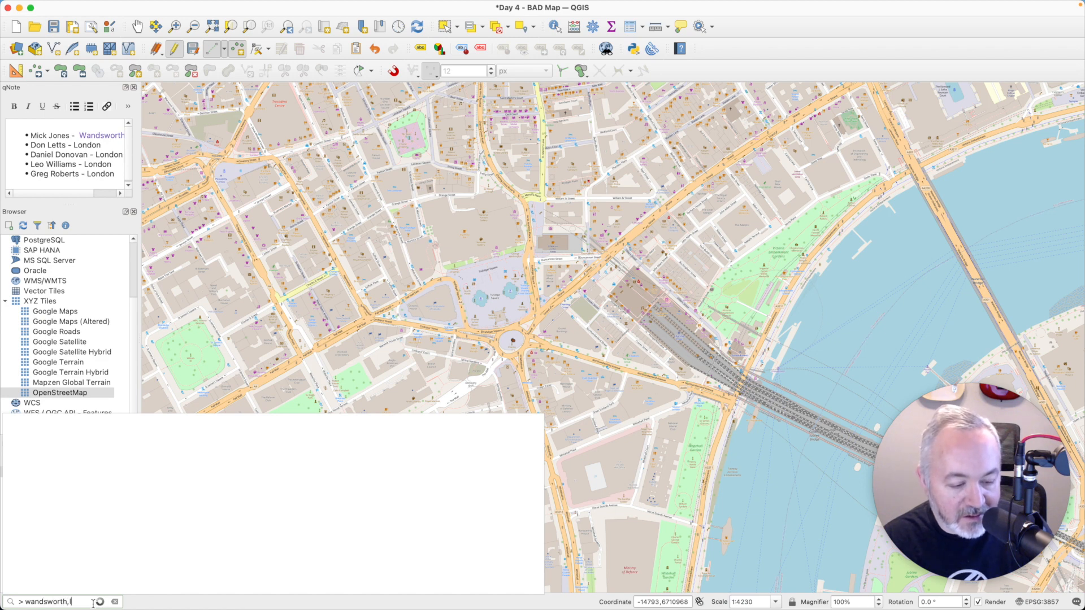
type("london")
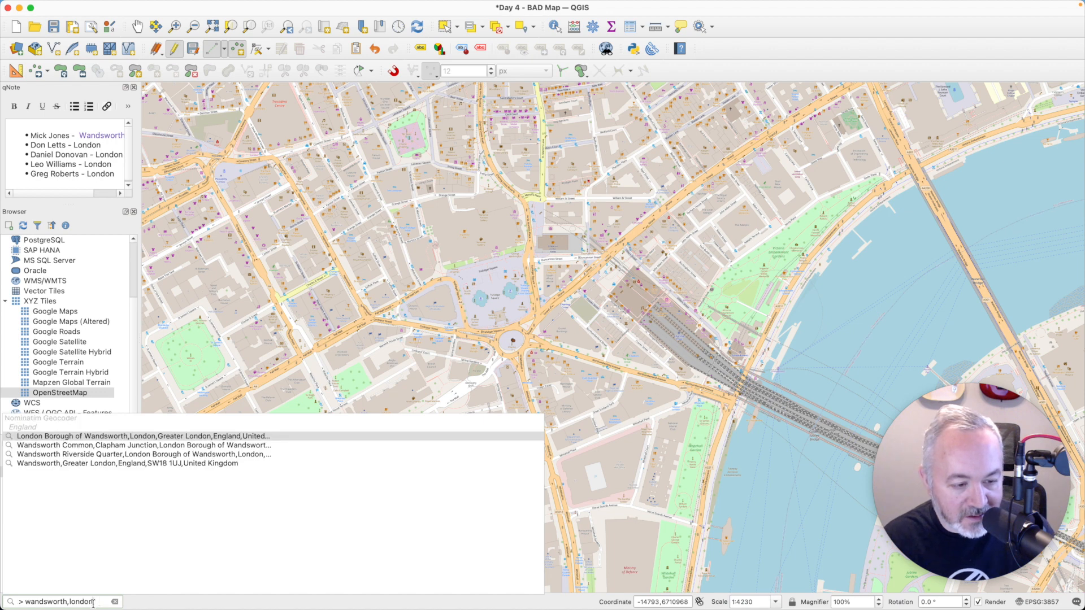
left_click(148, 436)
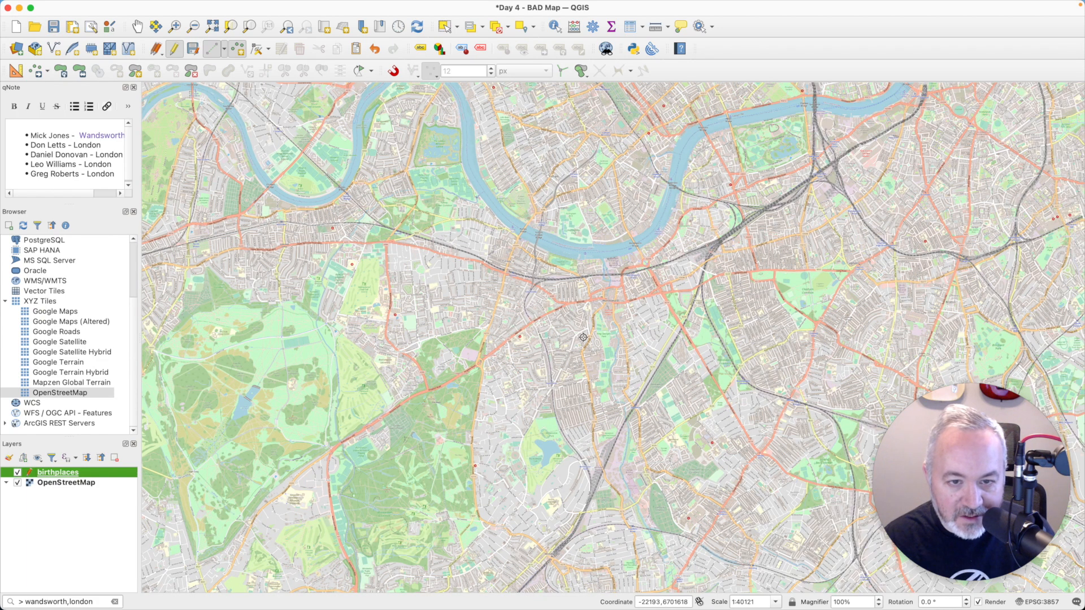
- Add a birthplace point named Mick Jones in the middle of Wandsworth, south of the Thames
left_click(583, 337)
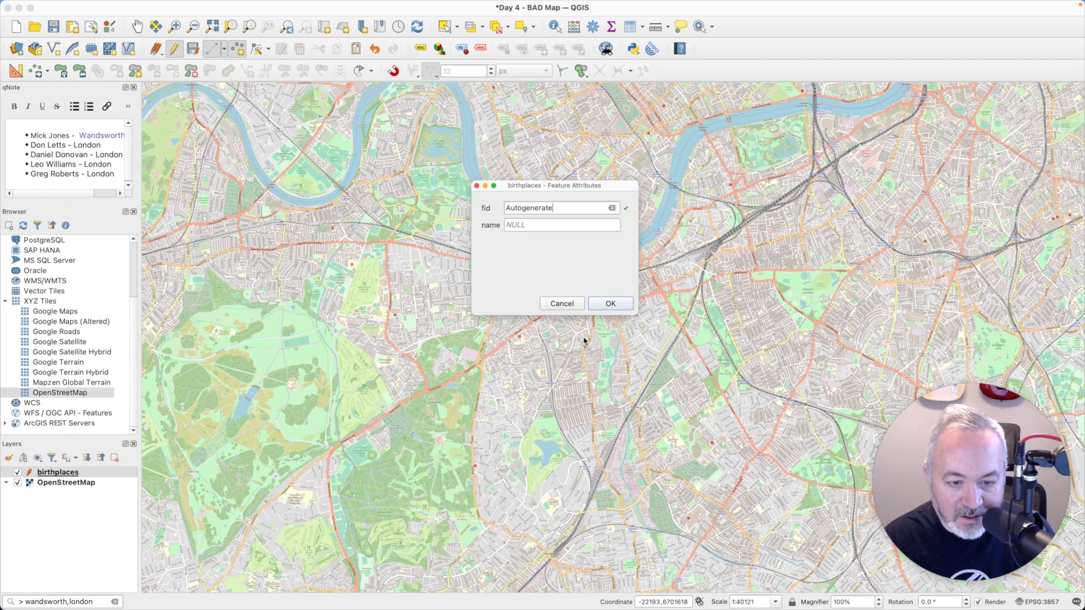
left_click(573, 226)
type("Mick J")
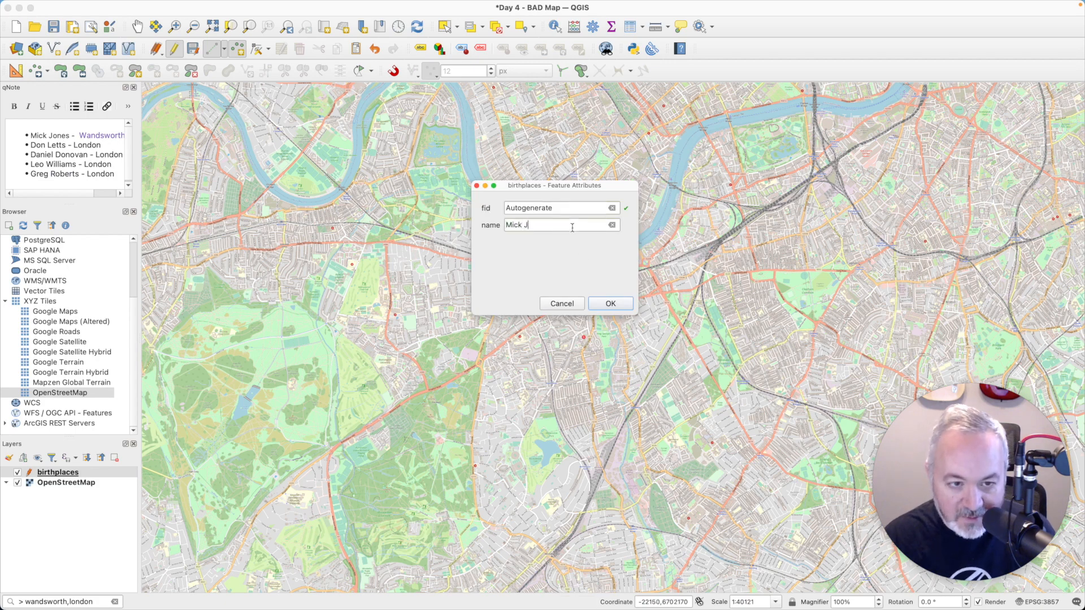
type("ones")
left_click(610, 303)
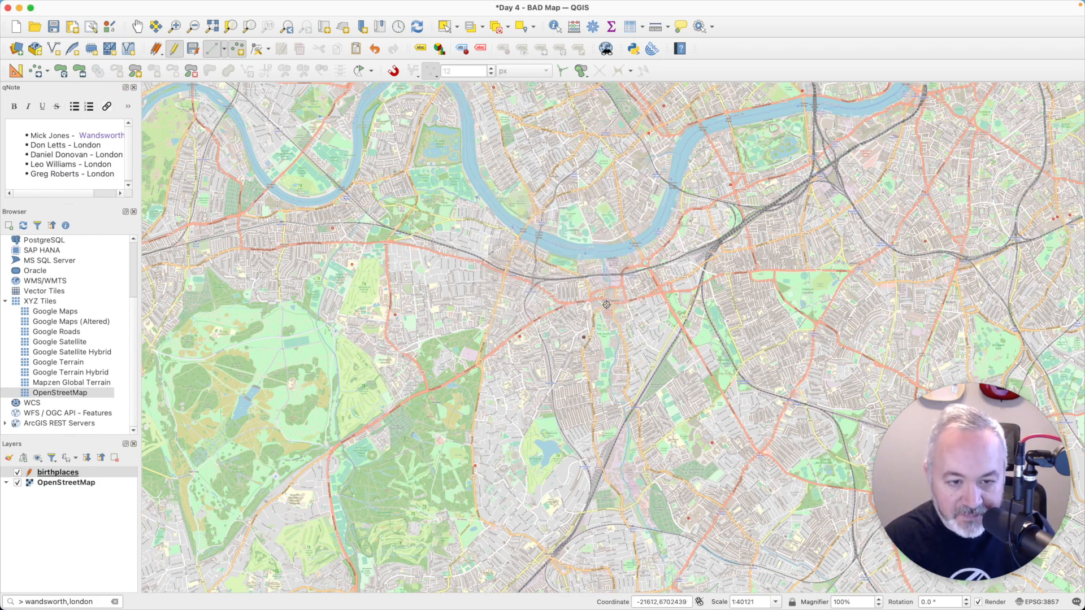
- Zoom the map to the birthplaces layer's extent and save the layer edits
right_click(77, 474)
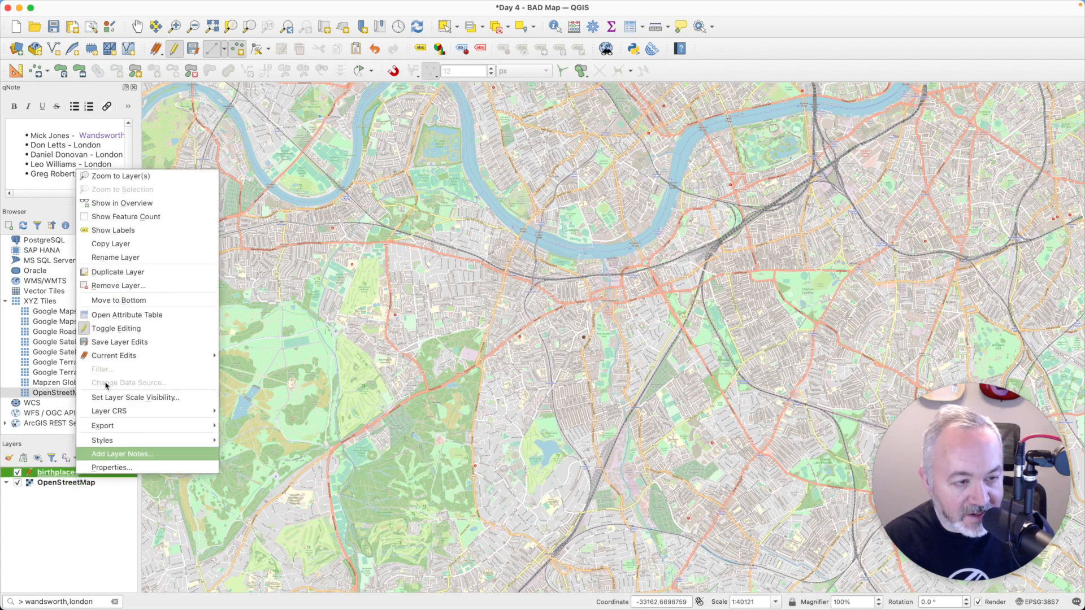
left_click(120, 176)
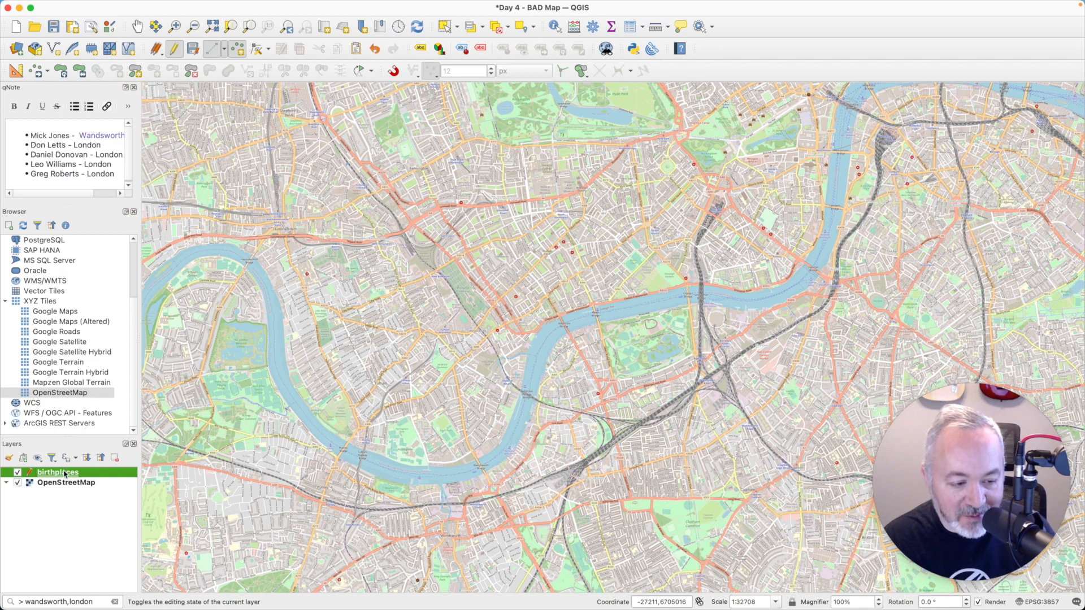
left_click(193, 49)
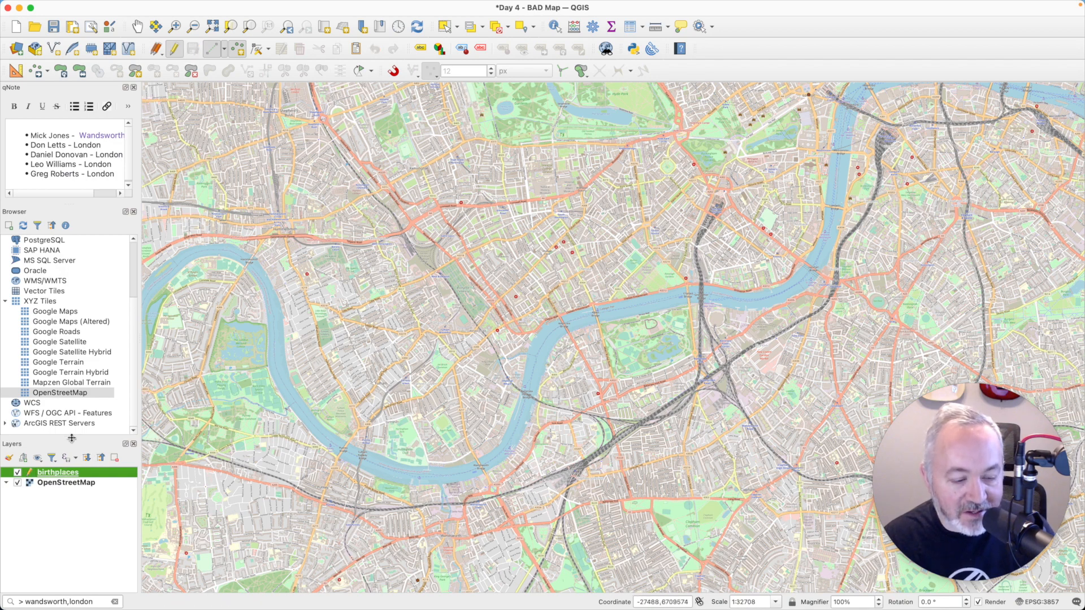
- Change the birthplaces layer's simple marker to a star shape with a size of 8 millimetres
double_click(57, 472)
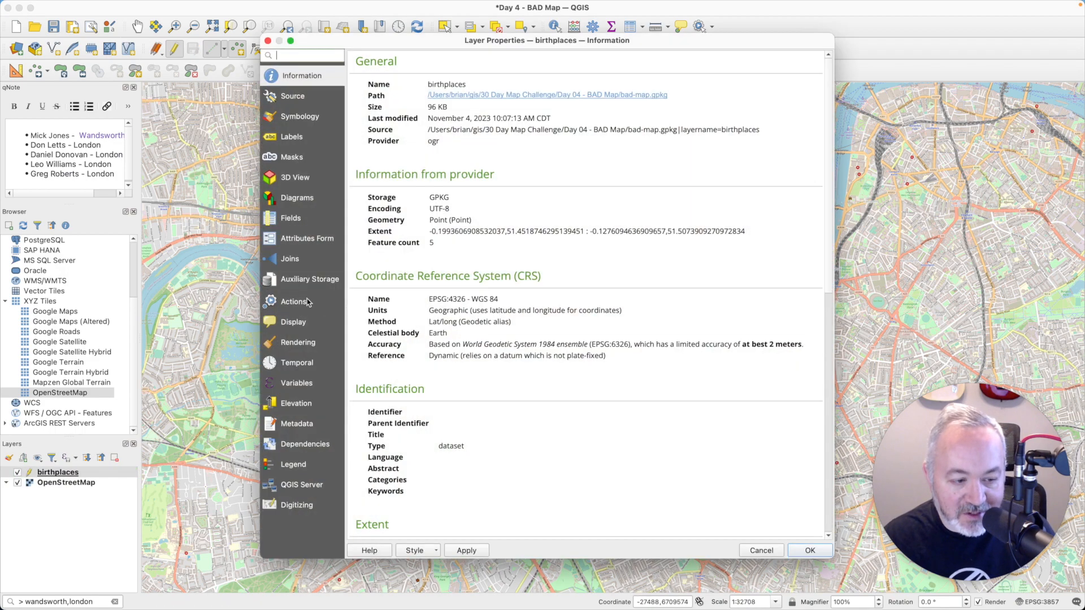
left_click(301, 117)
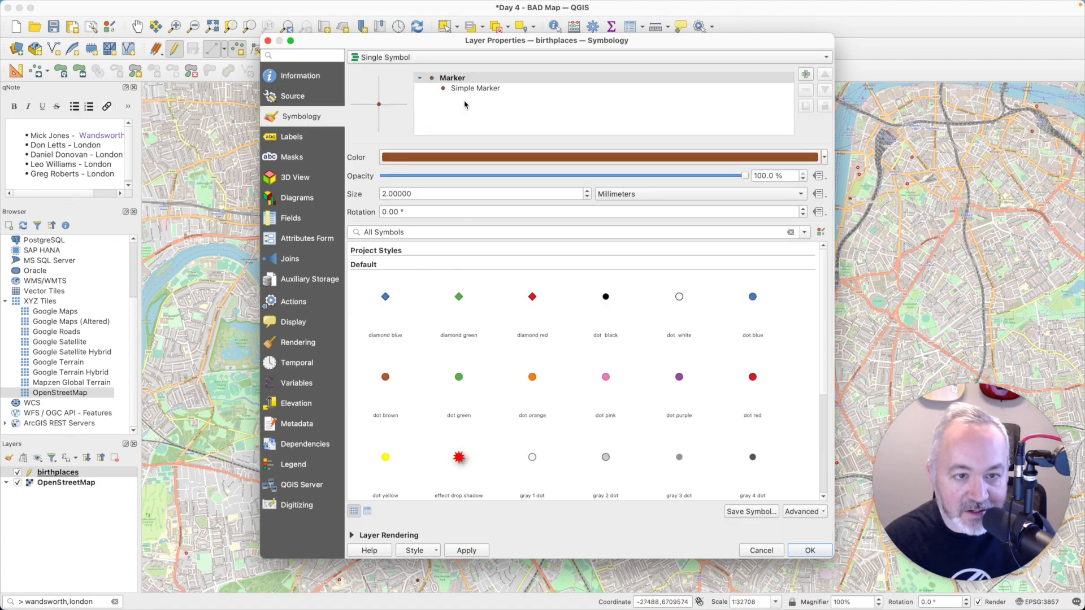
left_click(522, 89)
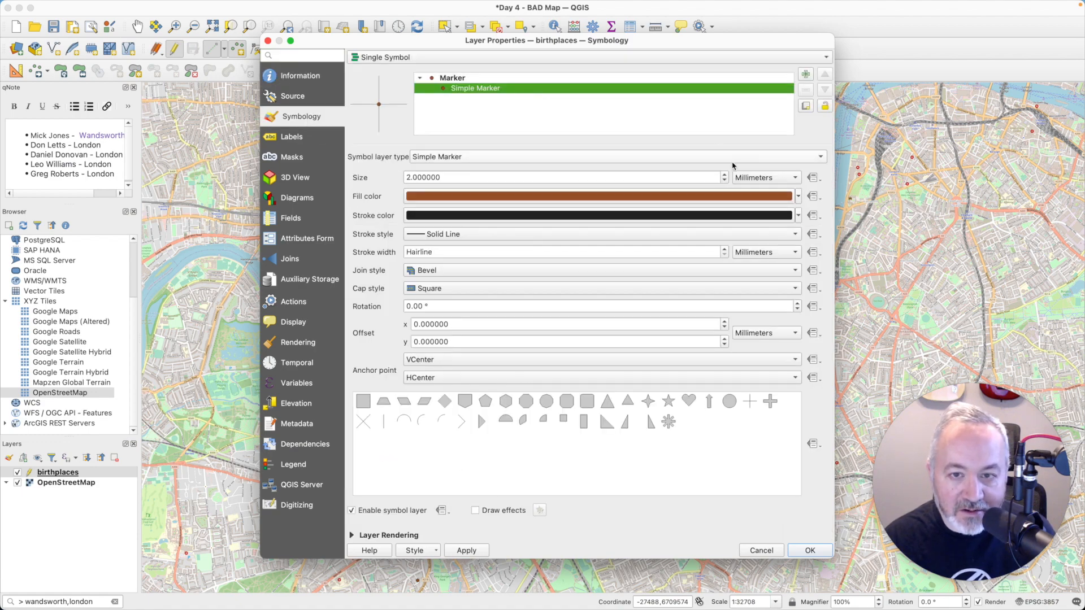
left_click(667, 401)
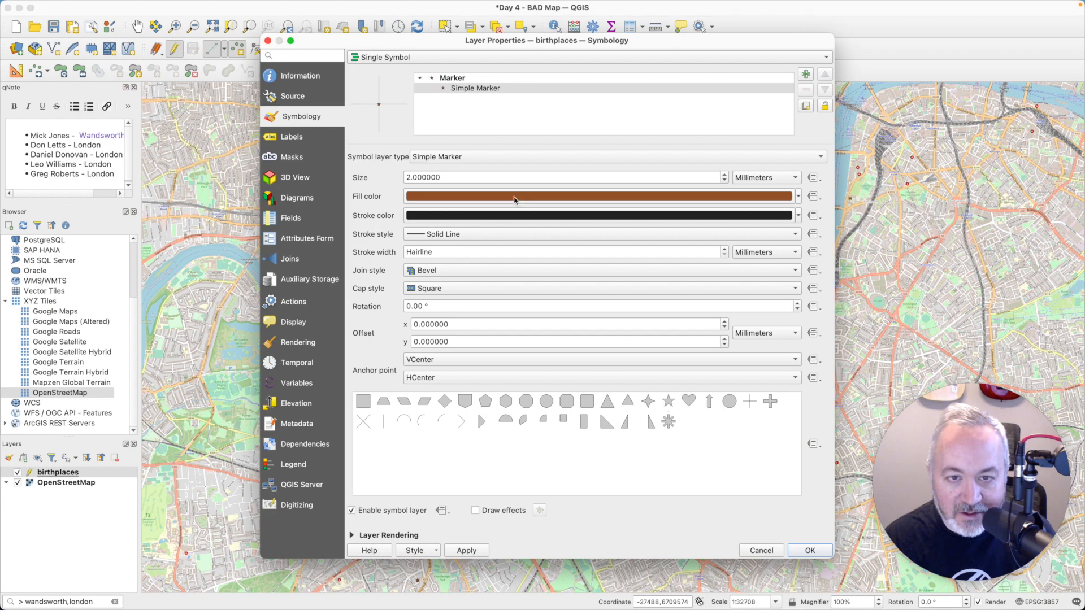
double_click(490, 178)
type("8")
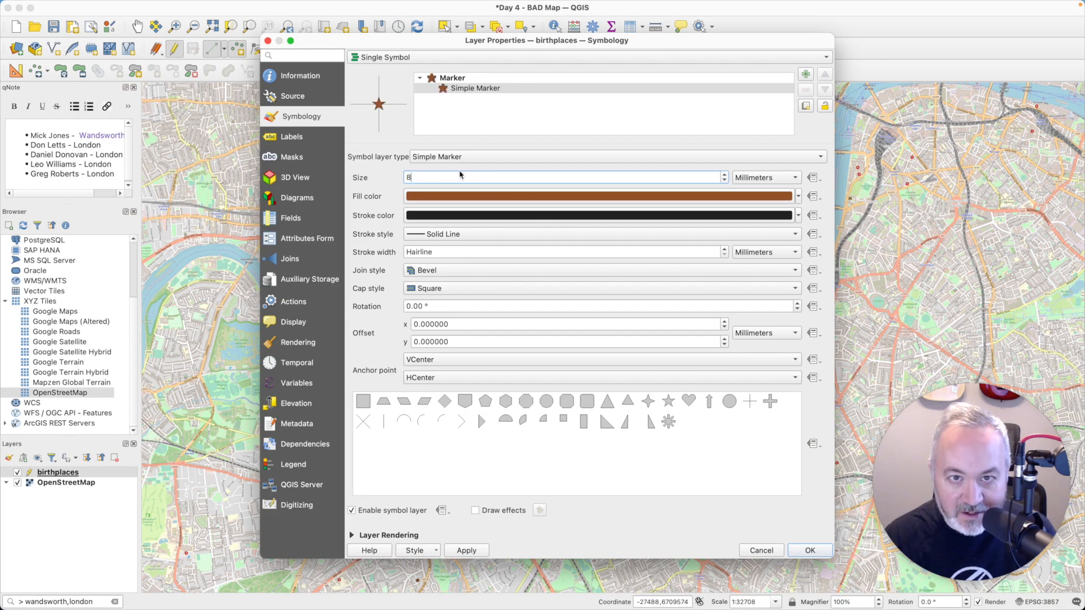
- Set the star marker's fill color to bright yellow (#ffff01) and apply the symbology to the birthplaces layer
left_click(781, 198)
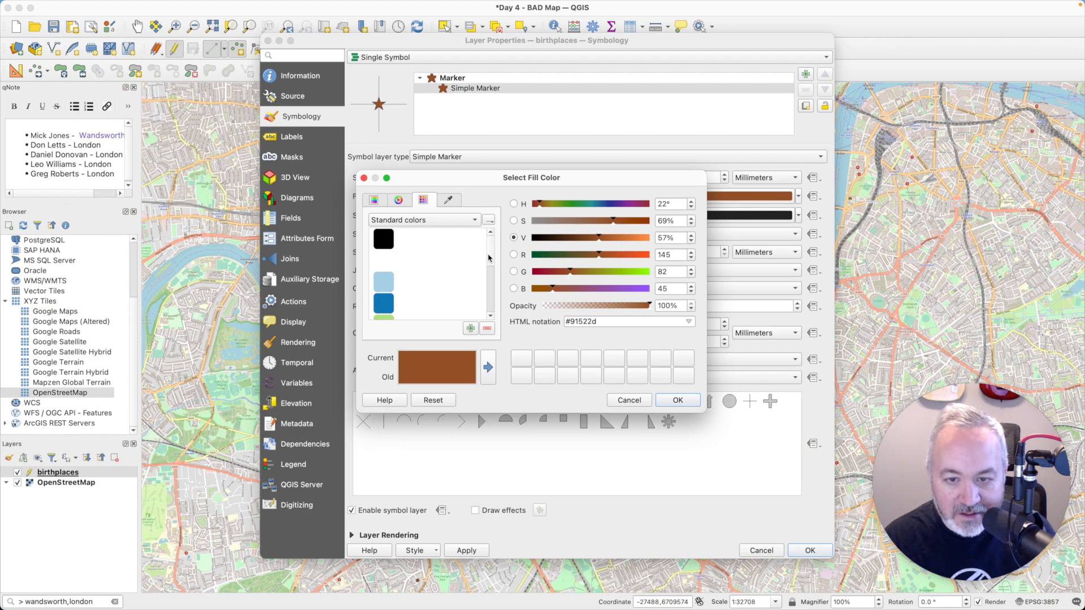
left_click_drag(489, 258, 506, 181)
left_click(397, 200)
left_click_drag(461, 239, 473, 219)
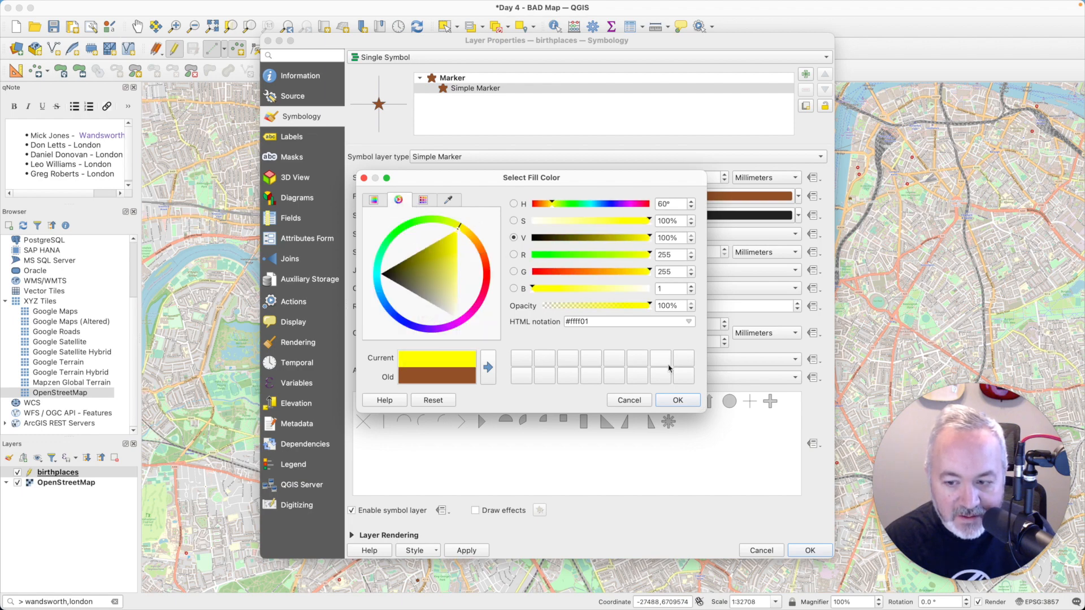
left_click(677, 400)
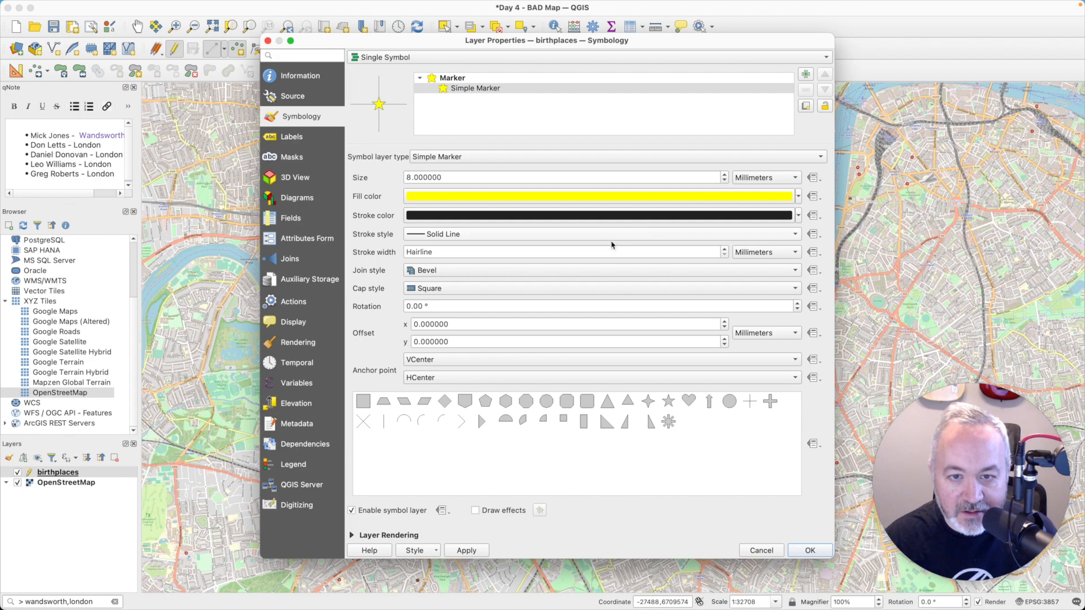
left_click(812, 549)
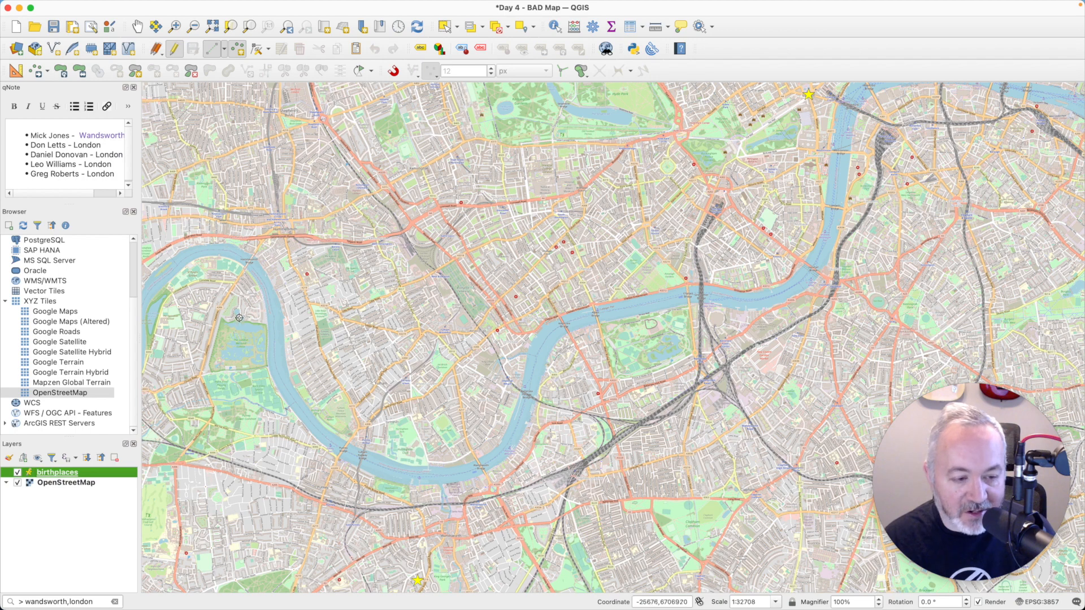
- Turn on single labels for the birthplaces layer using the name field, with a text size of 20 points
left_click(62, 476)
double_click(62, 477)
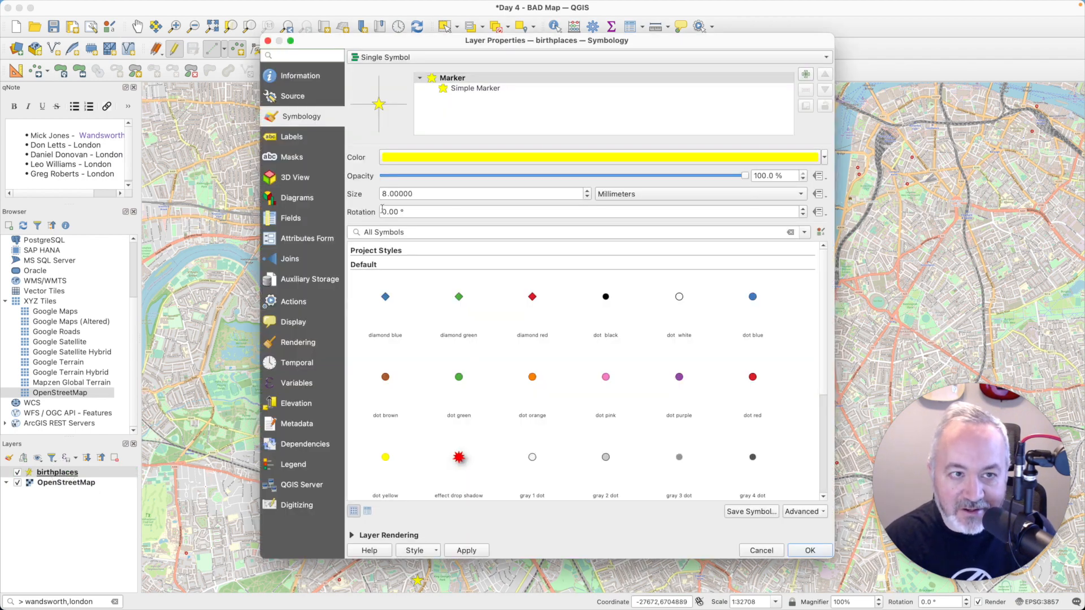
left_click(315, 136)
left_click(461, 57)
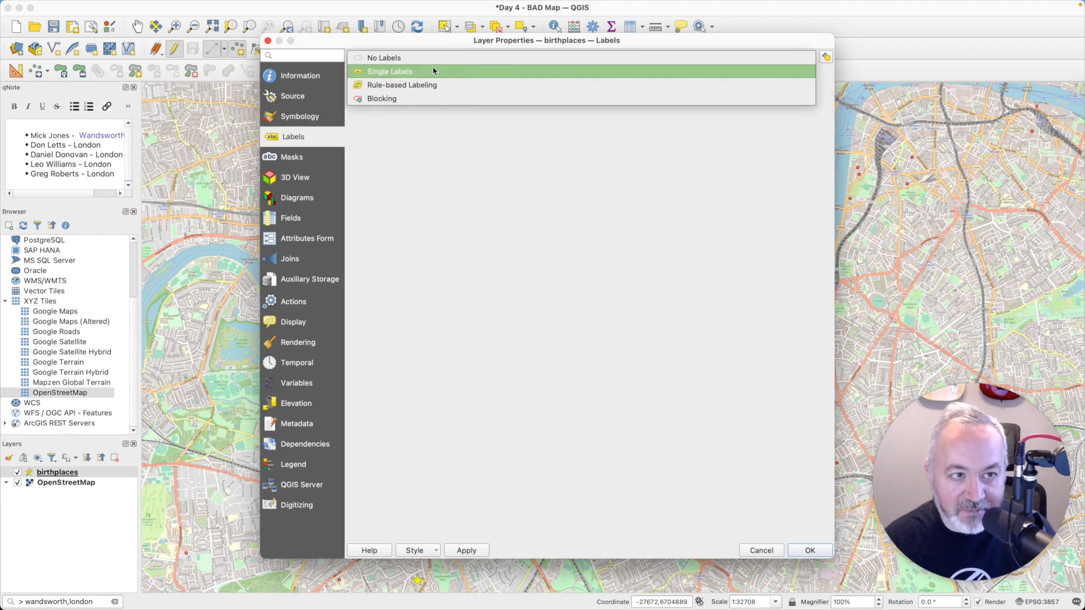
left_click(432, 71)
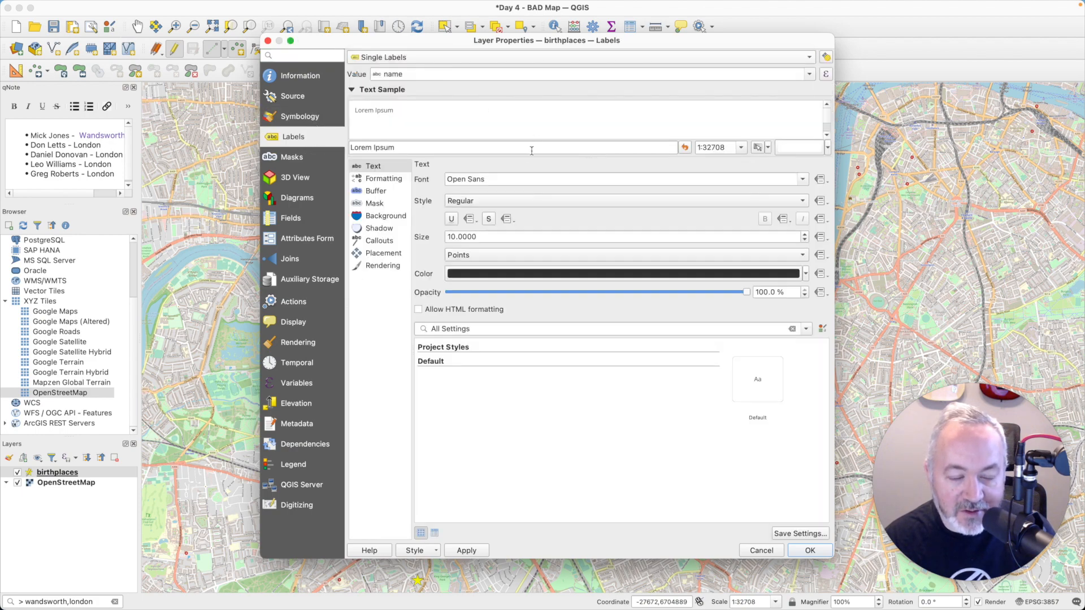
double_click(499, 236)
type("1")
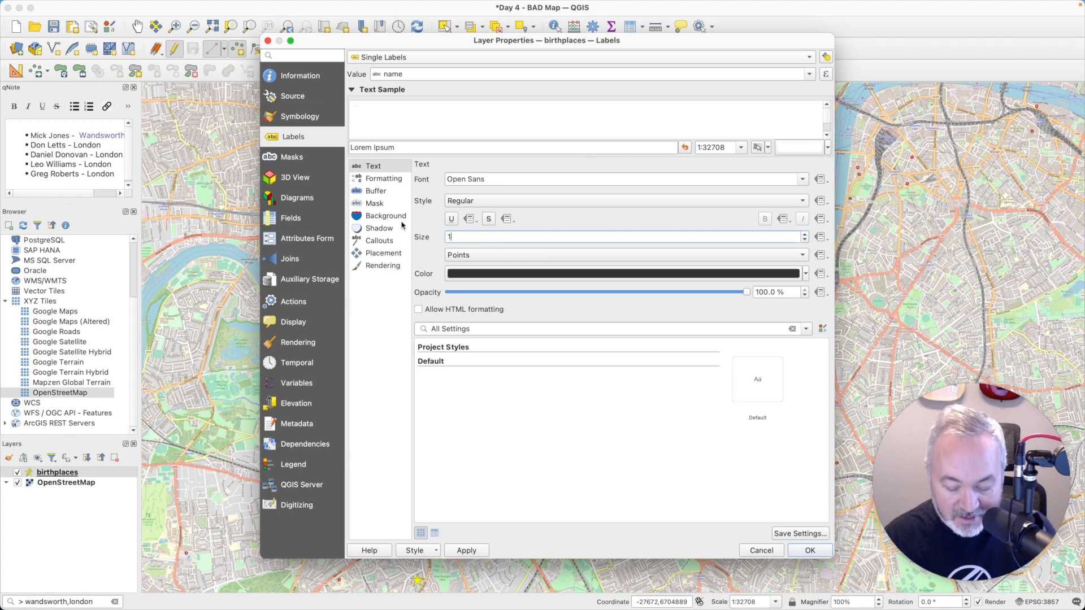
type("20")
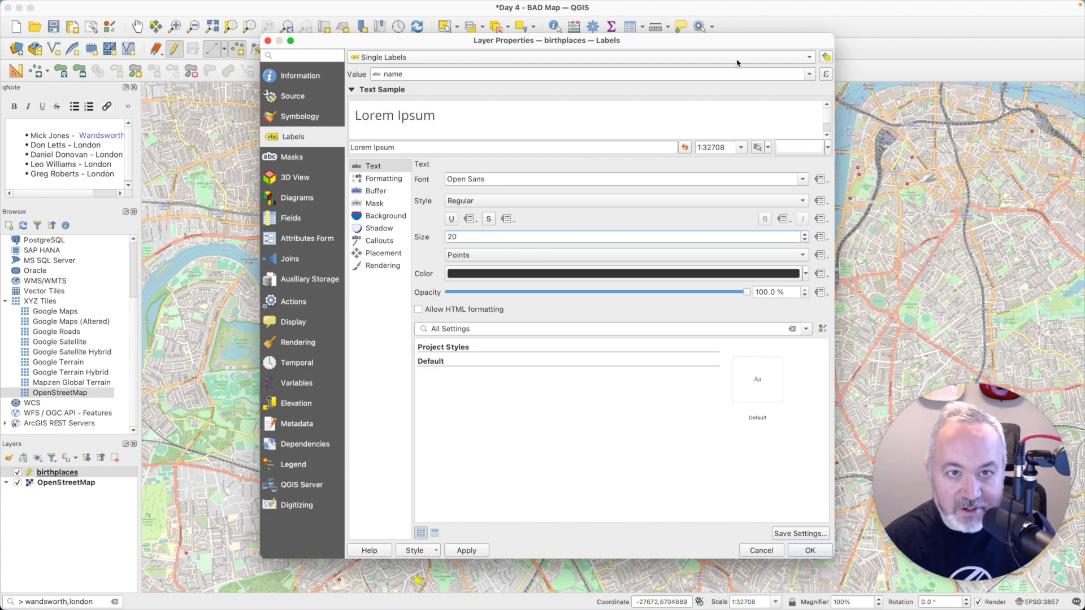
left_click(810, 551)
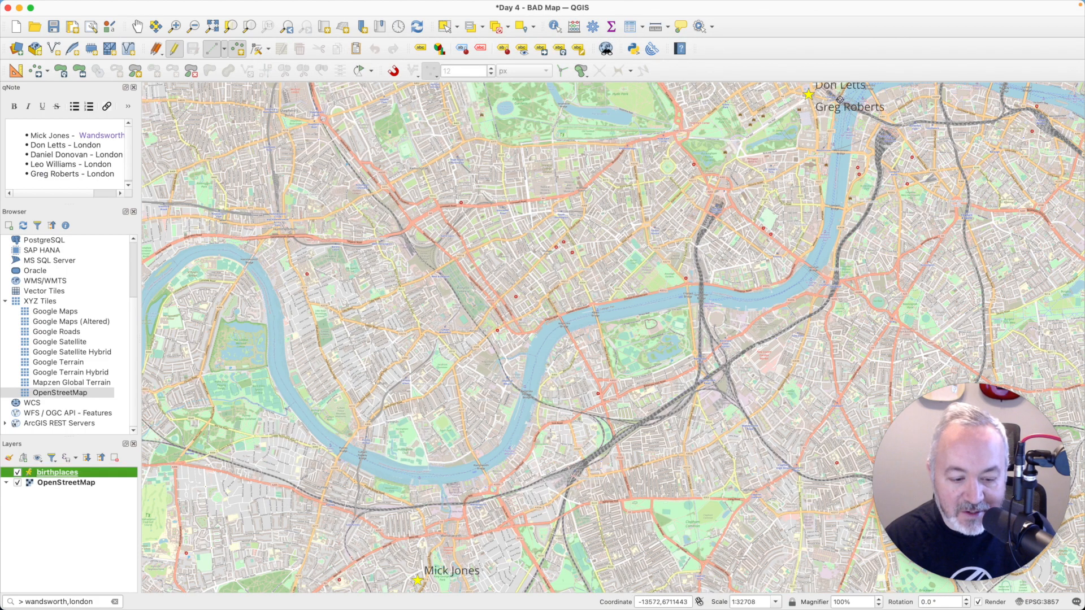
- Enable a text buffer of 2 millimetres on the birthplaces labels
key("Page_Down")
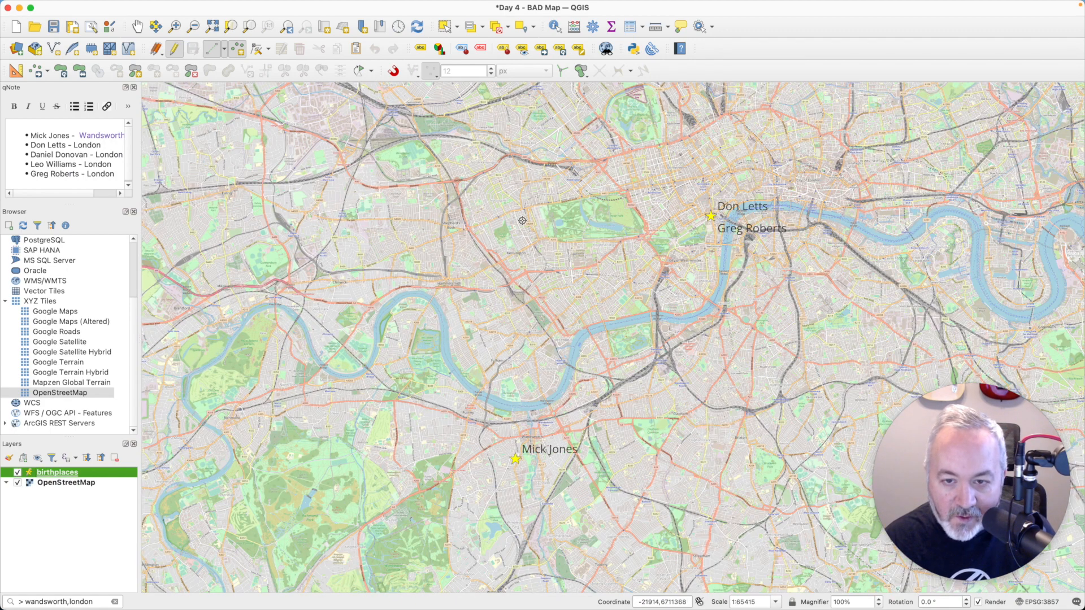
double_click(75, 474)
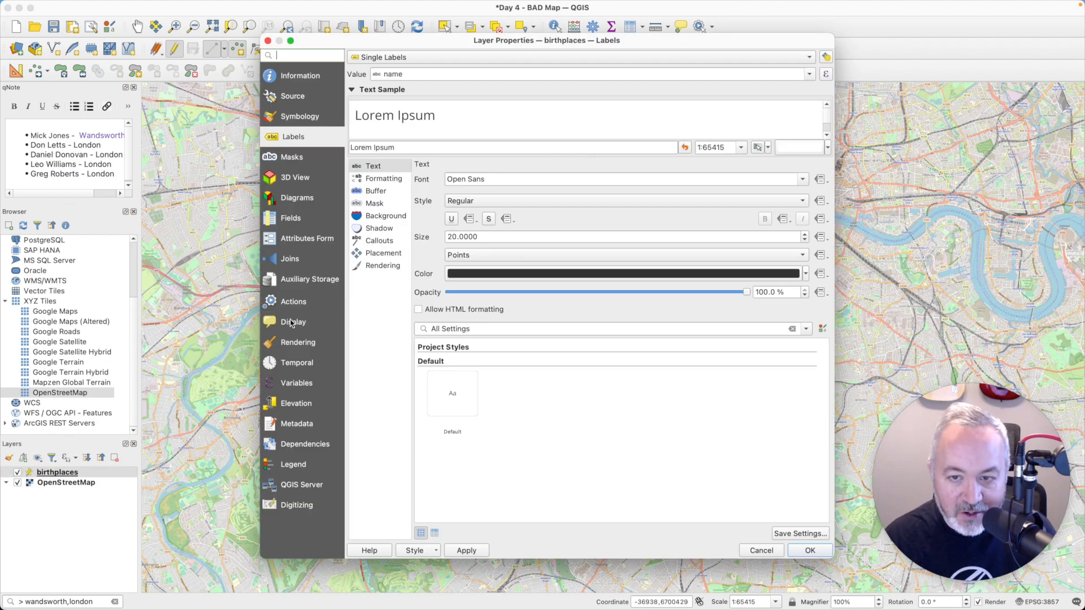
left_click(404, 190)
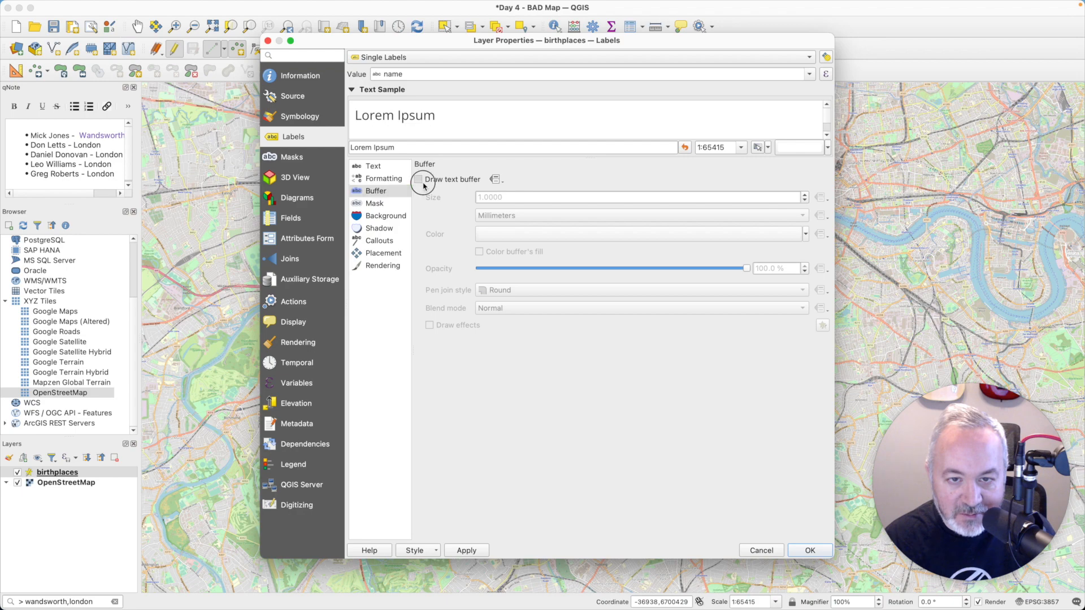
left_click(418, 179)
left_click_drag(524, 197, 427, 189)
type("2")
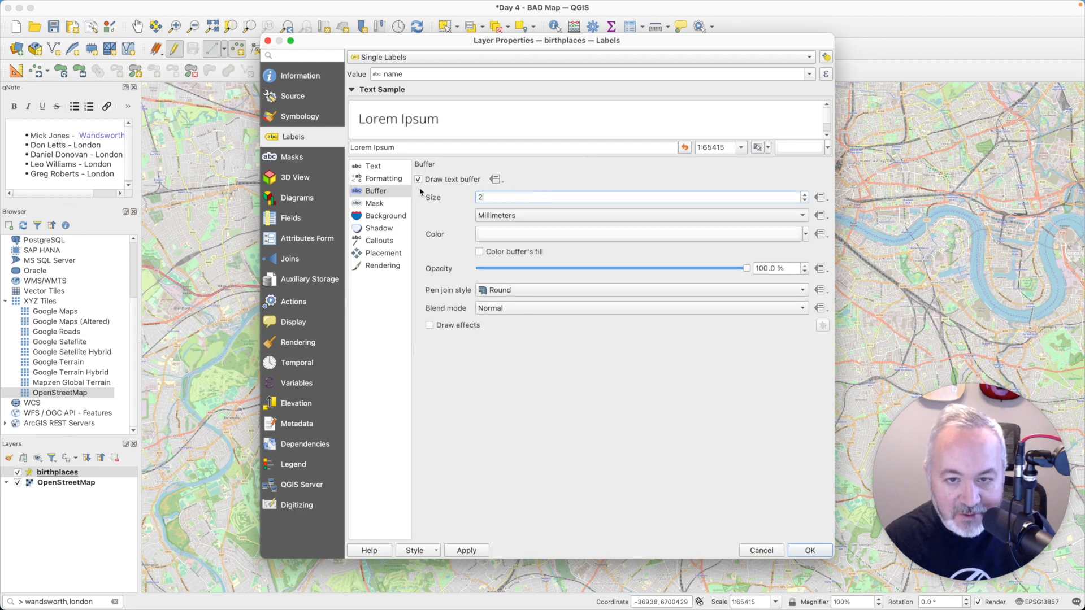
key("Tab")
- Set the birthplaces label text to the Bold style at a size of 30 points and apply it
left_click(370, 166)
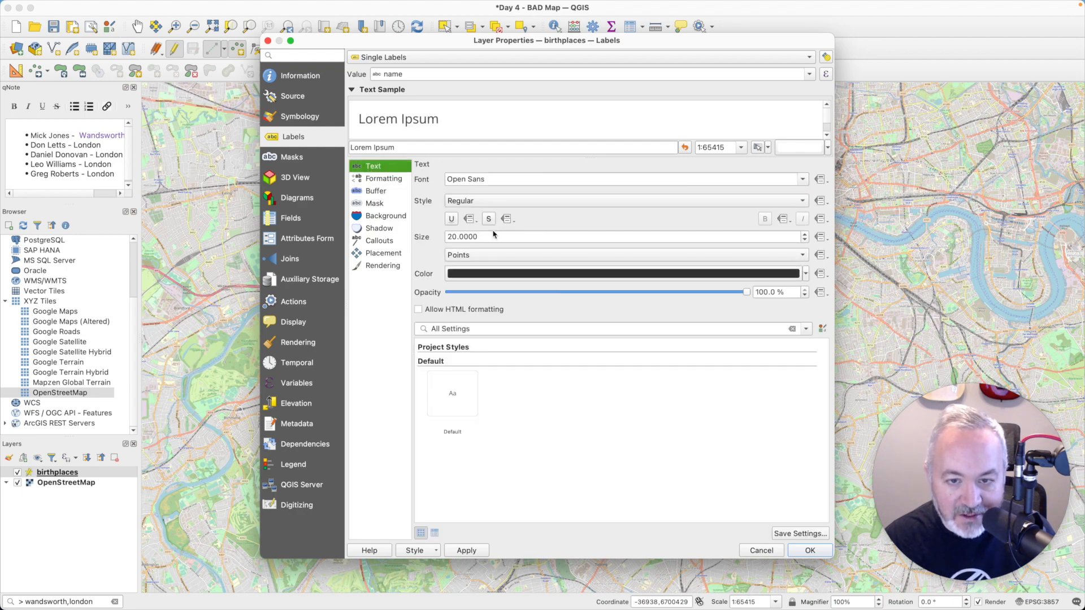
left_click(484, 203)
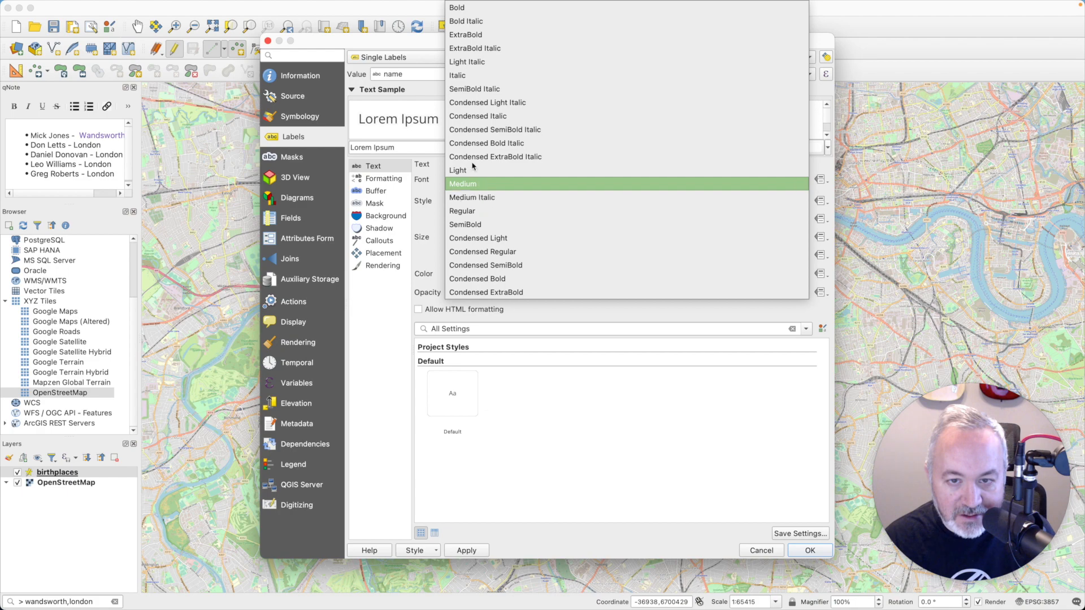
left_click(474, 7)
double_click(450, 233)
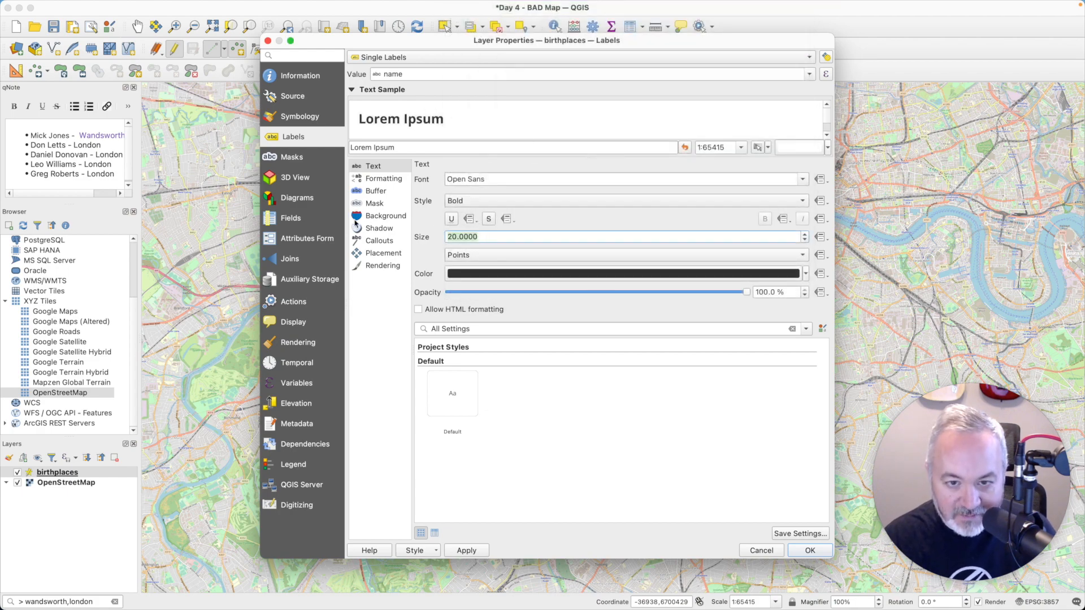
left_click(807, 553)
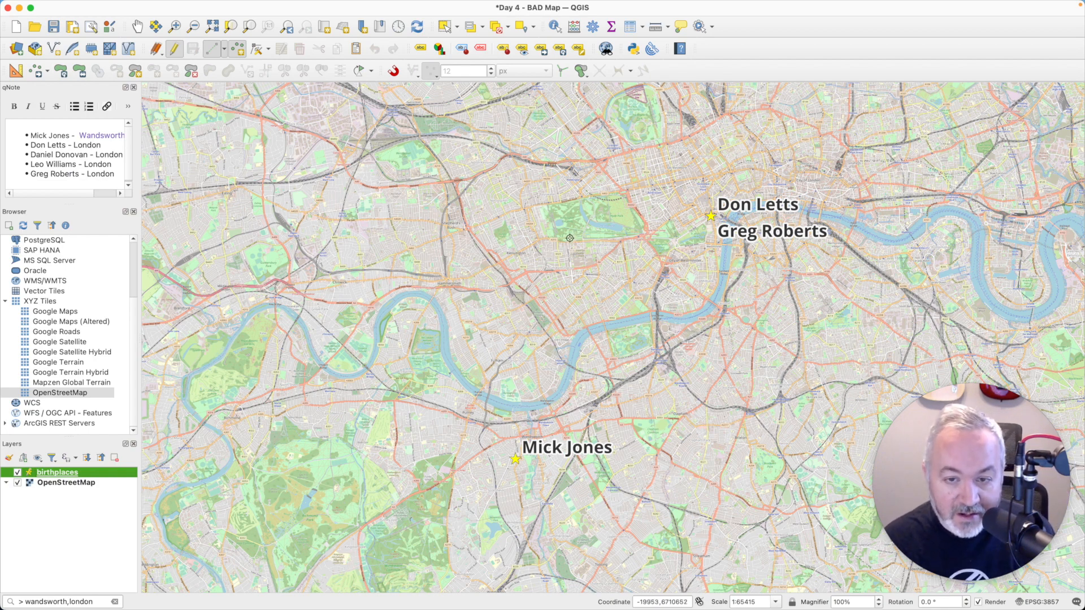
- Turn on callouts with the default simple lines for the birthplaces labels and accept the layer properties
double_click(65, 474)
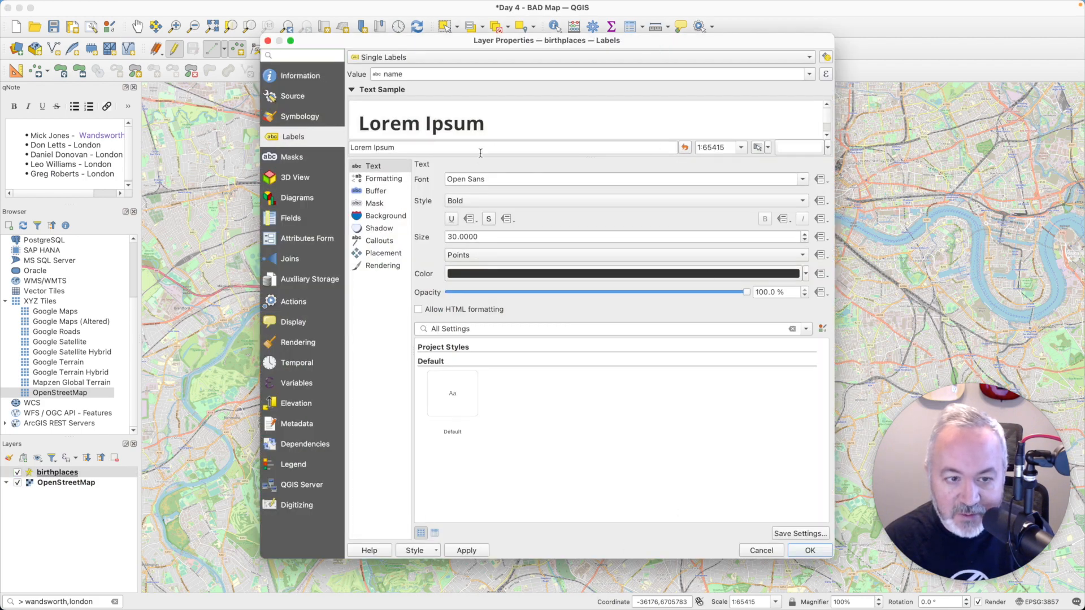
left_click(386, 256)
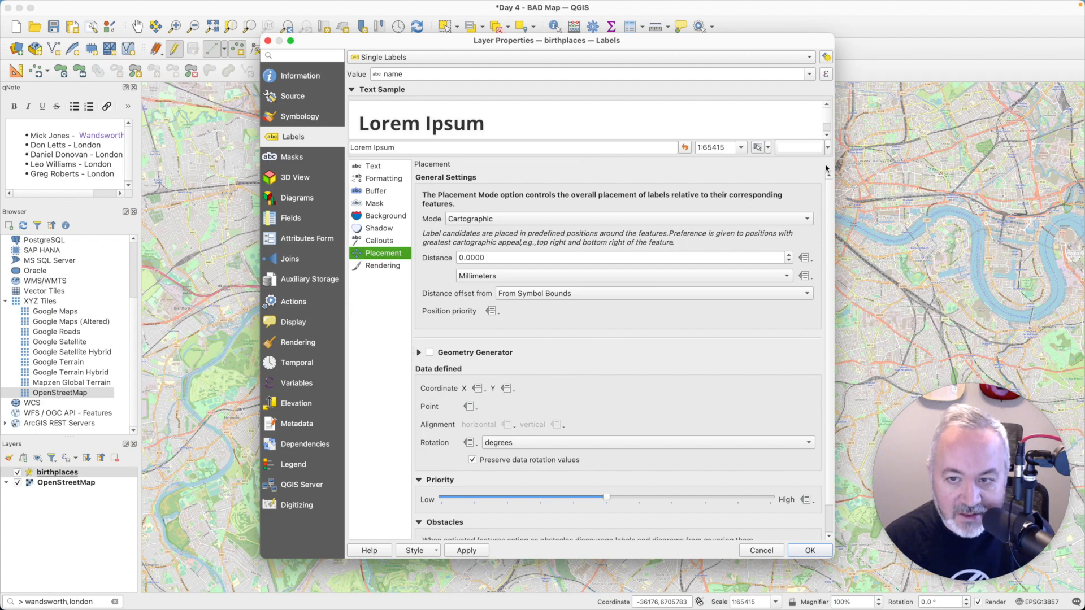
scroll(826, 303, "down", 2)
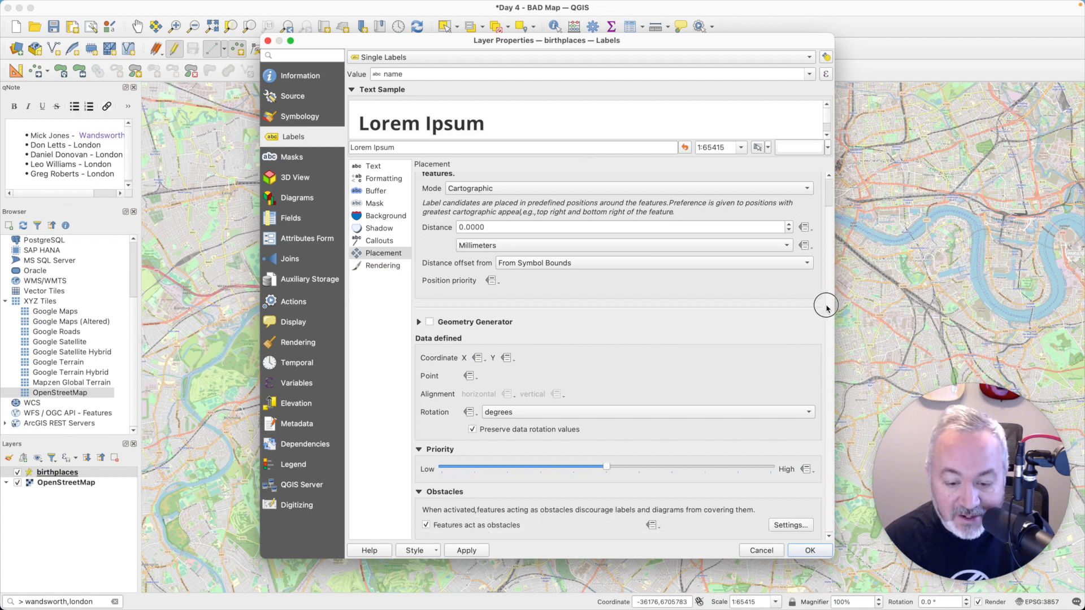
scroll(826, 308, "up", 2)
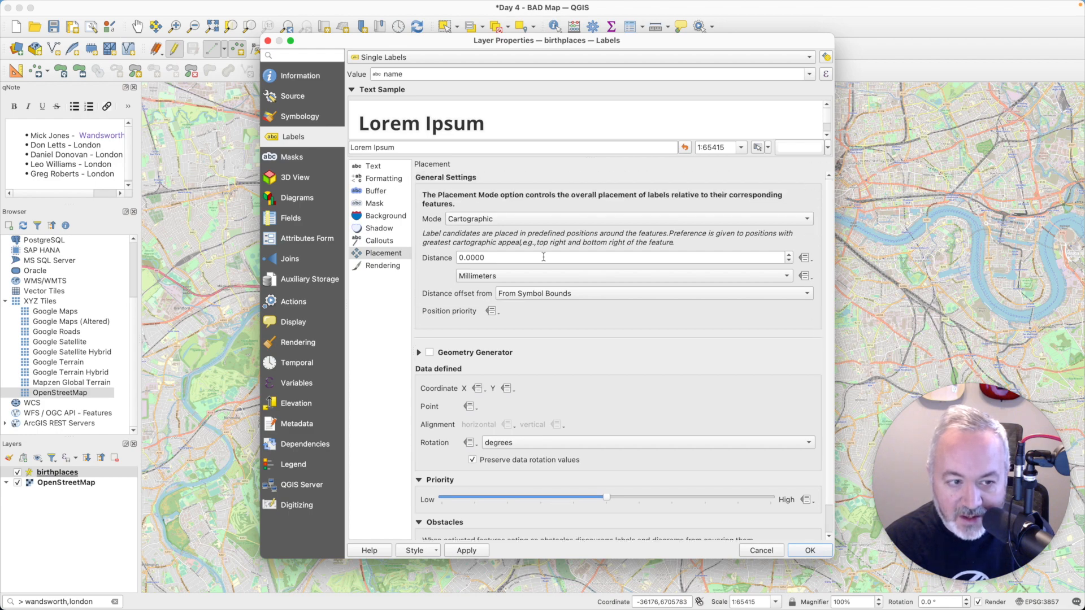
left_click(386, 266)
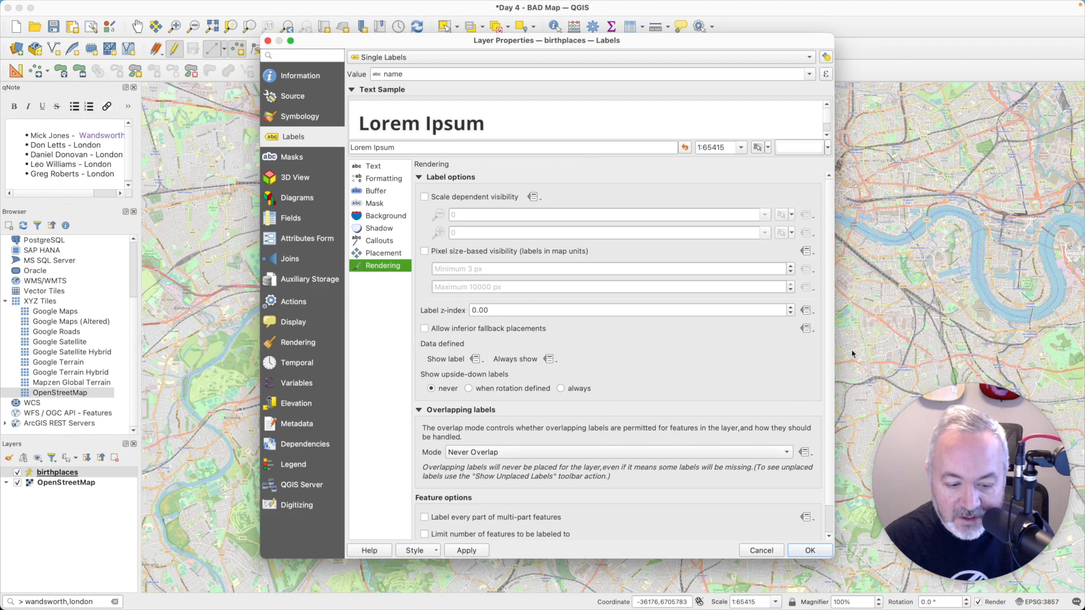
scroll(813, 235, "down", 2)
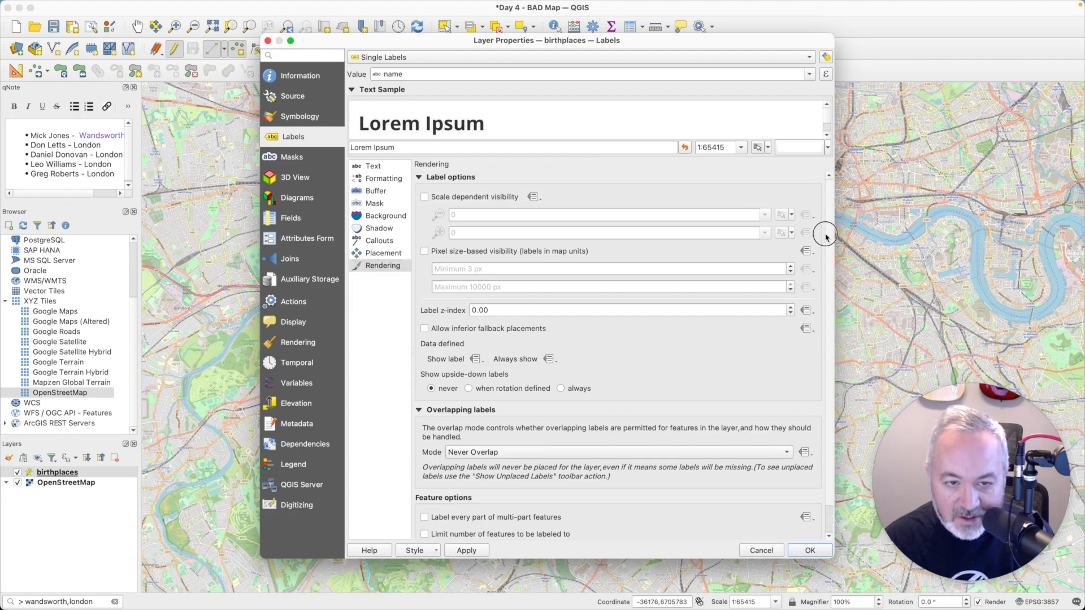
scroll(812, 235, "up", 2)
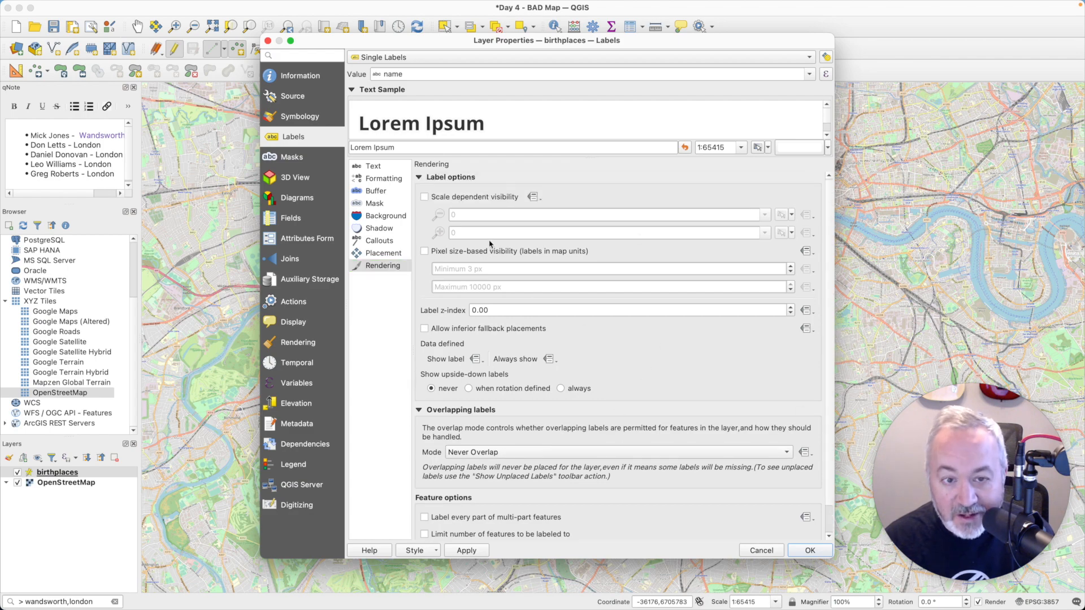
left_click(396, 243)
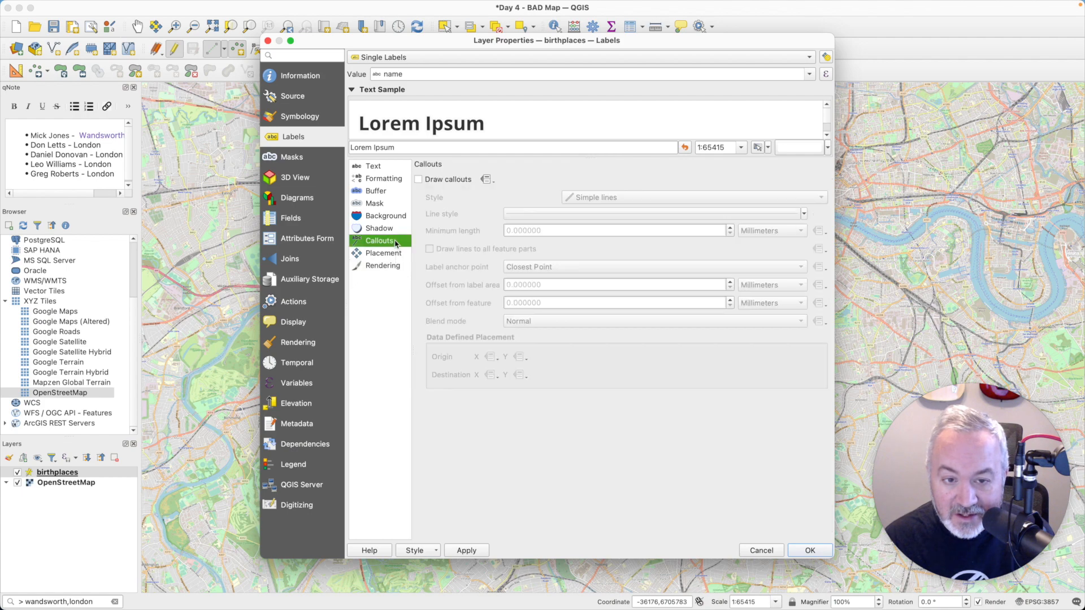
left_click(454, 180)
left_click(812, 550)
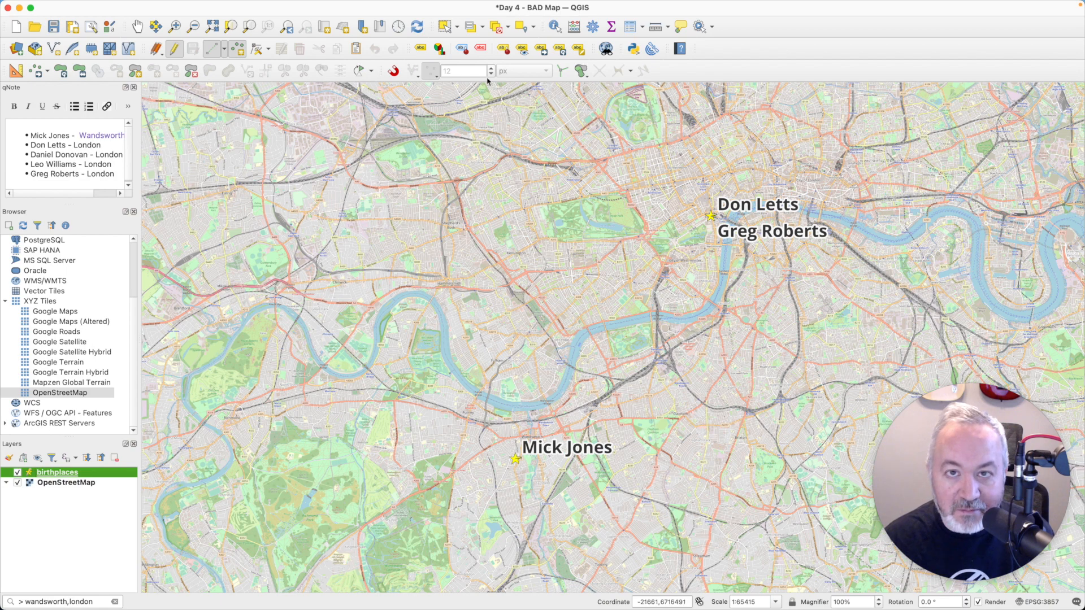
- Show unplaced labels and start moving a London label, using fid as the primary key for the auxiliary storage
left_click(484, 52)
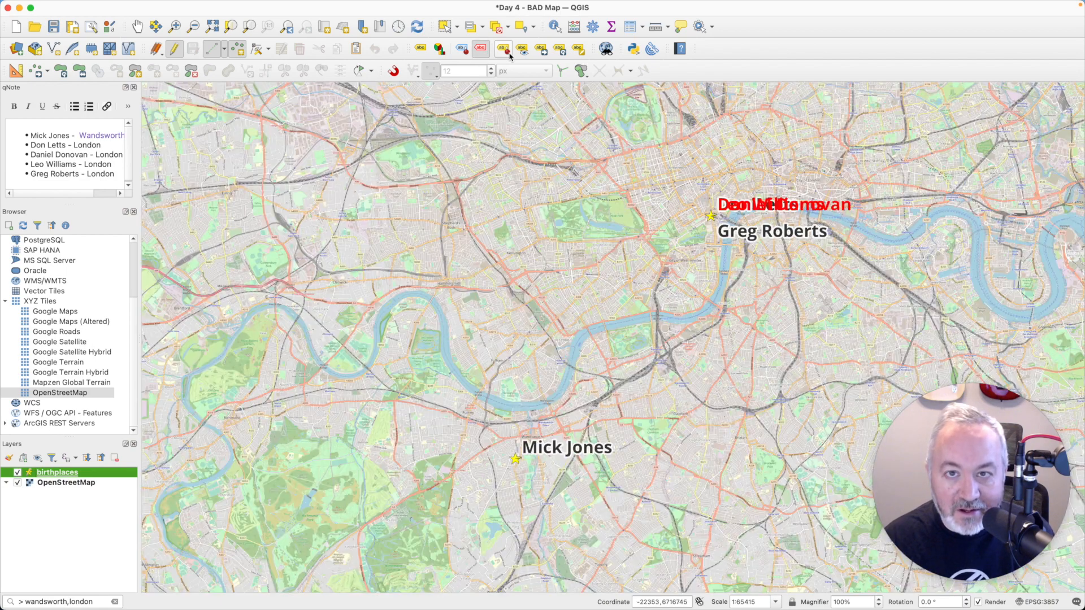
left_click(540, 49)
left_click(786, 206)
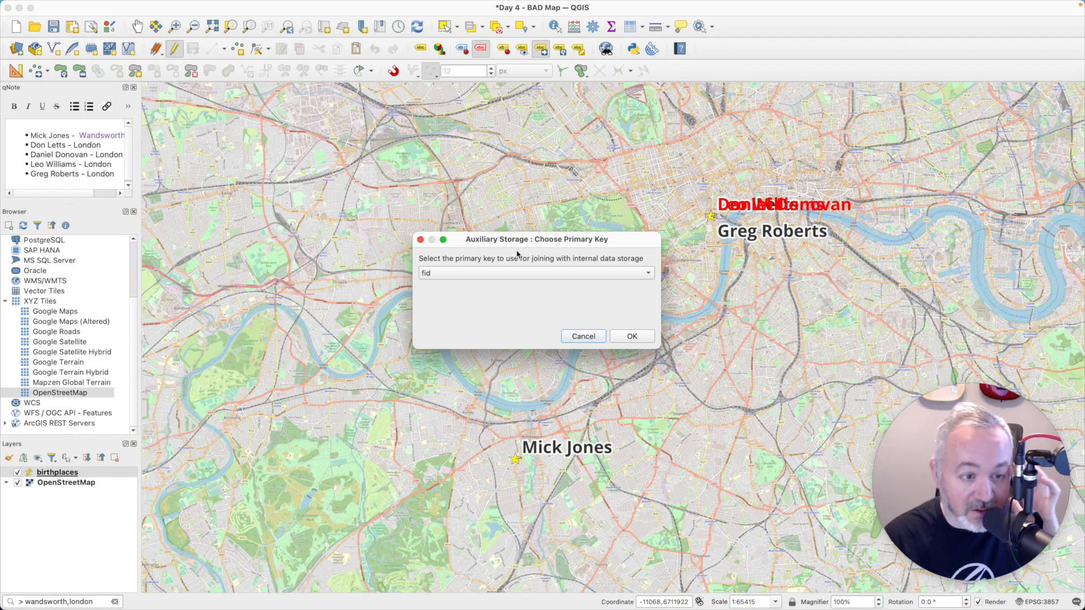
left_click(632, 336)
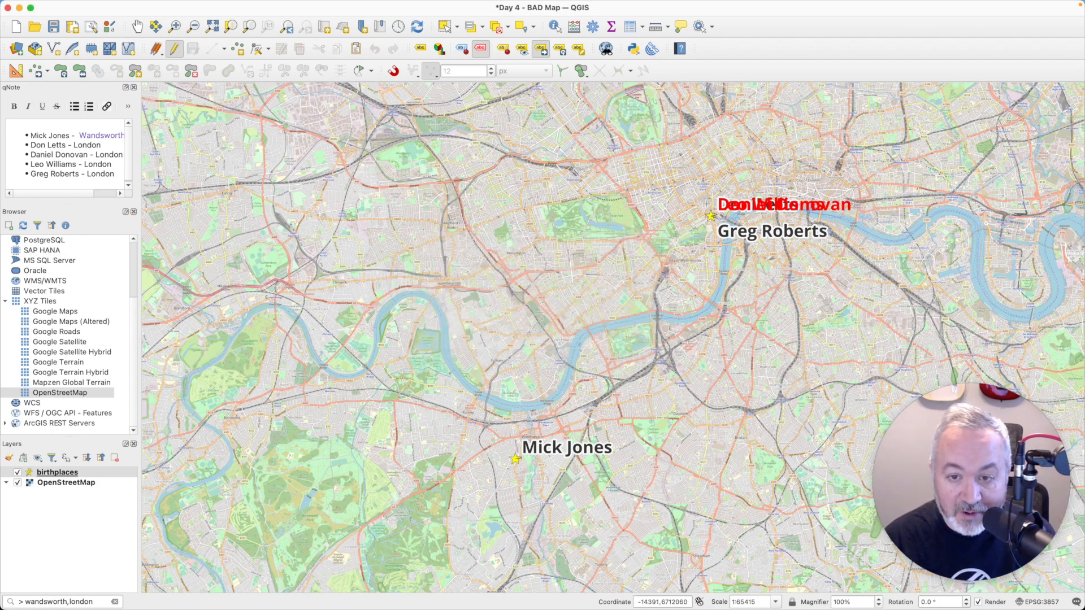
- Move the Leo Williams and Daniel Donovan labels west of the central London star, Greg Roberts and Don Letts east, and Mick Jones farther northeast of its star
left_click(789, 206)
left_click(656, 199)
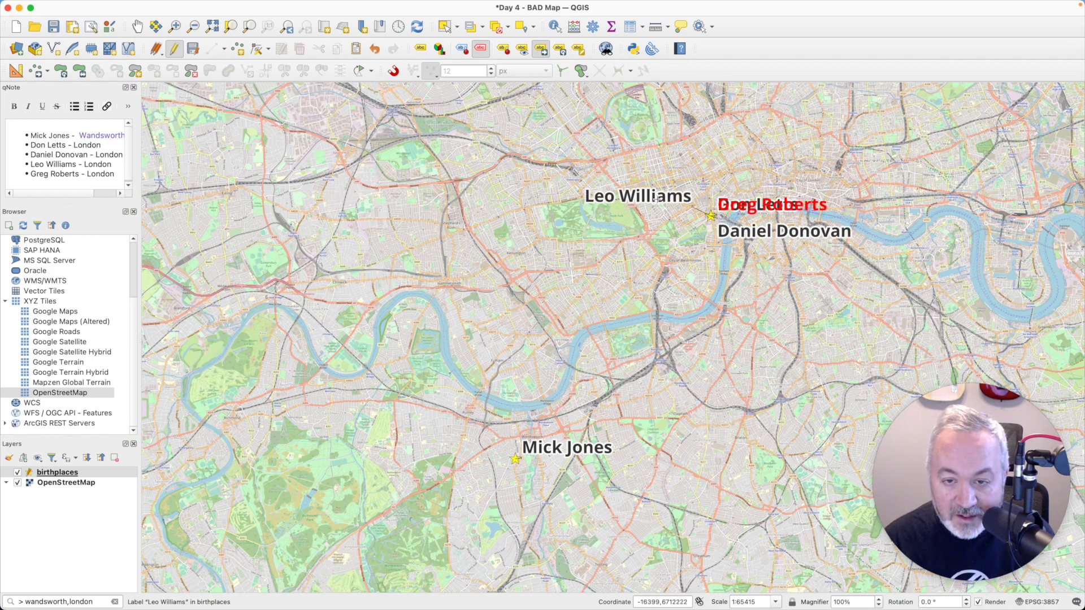
left_click(776, 203)
left_click(788, 196)
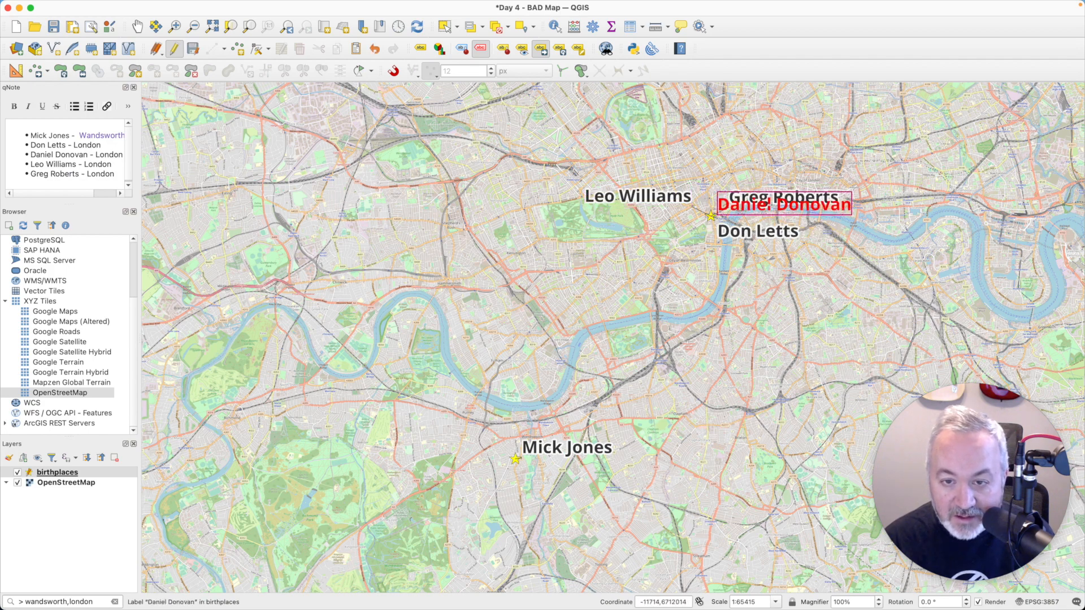
left_click(772, 204)
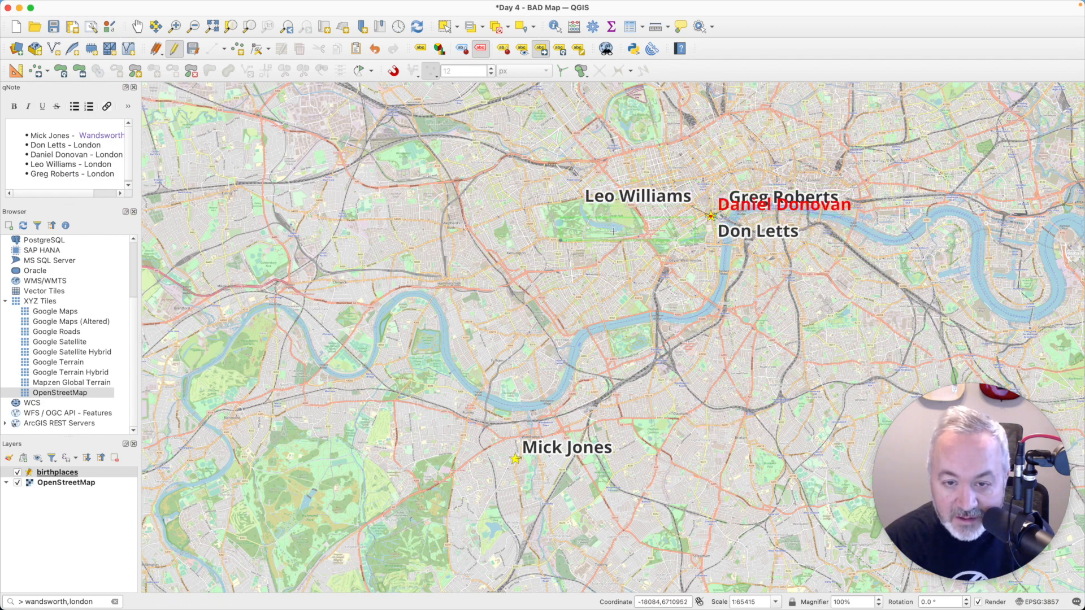
left_click(650, 233)
left_click(745, 232)
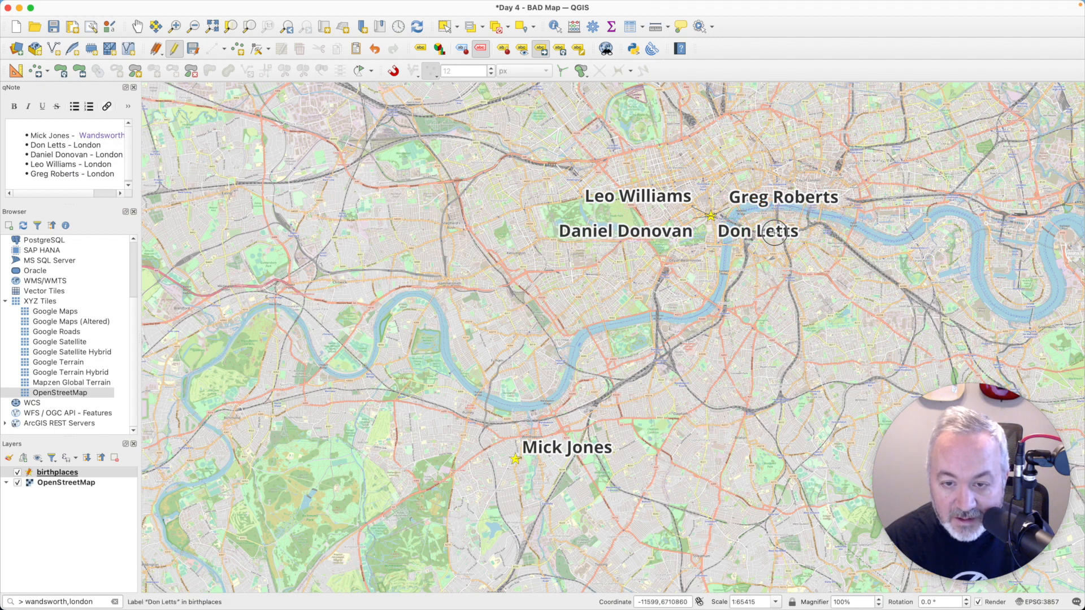
left_click(774, 234)
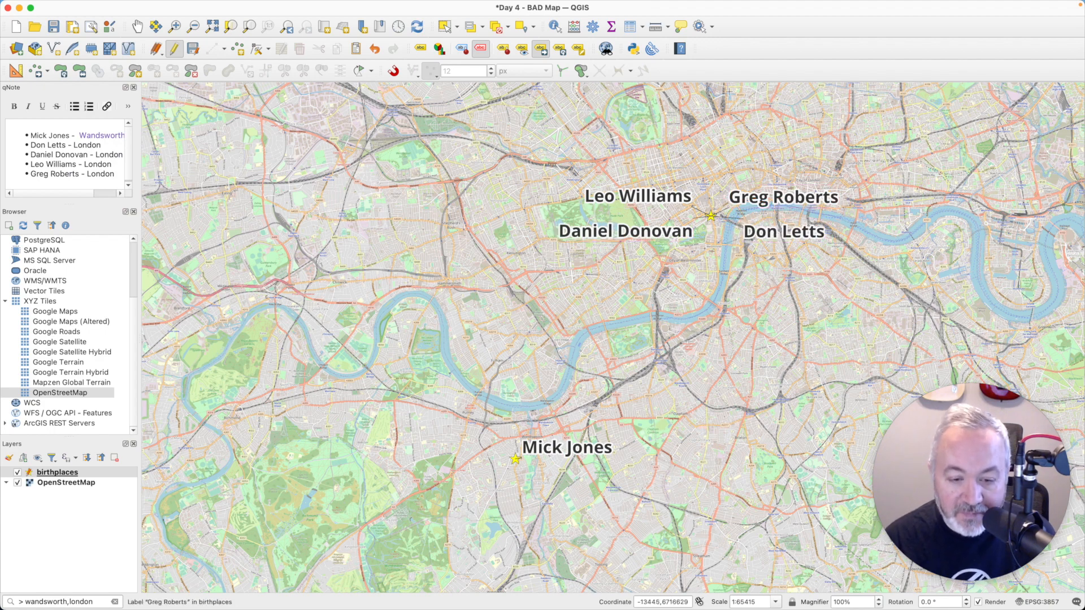
left_click(570, 448)
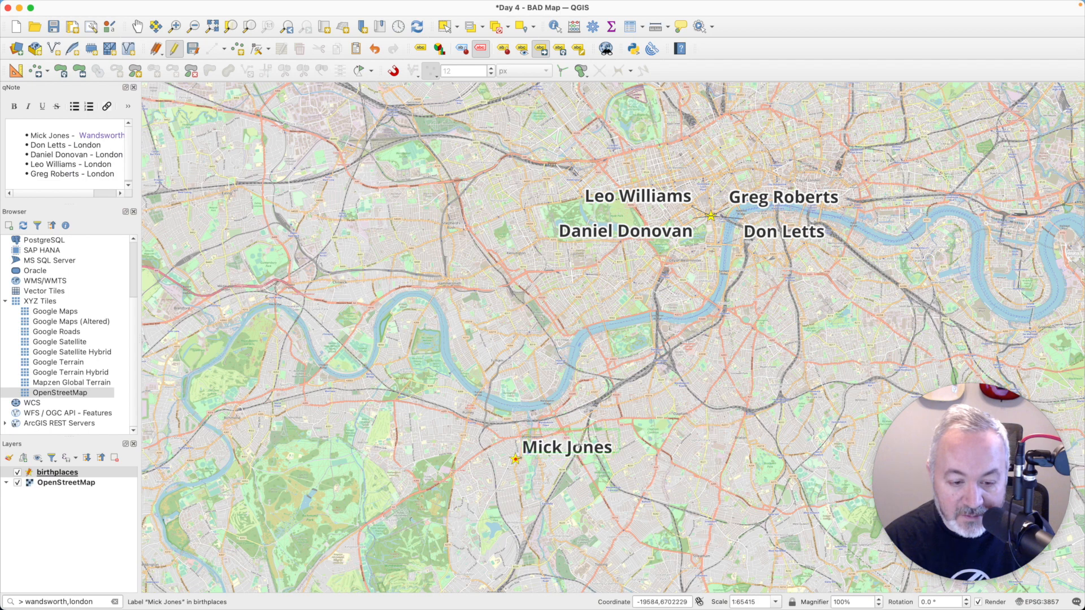
left_click(579, 443)
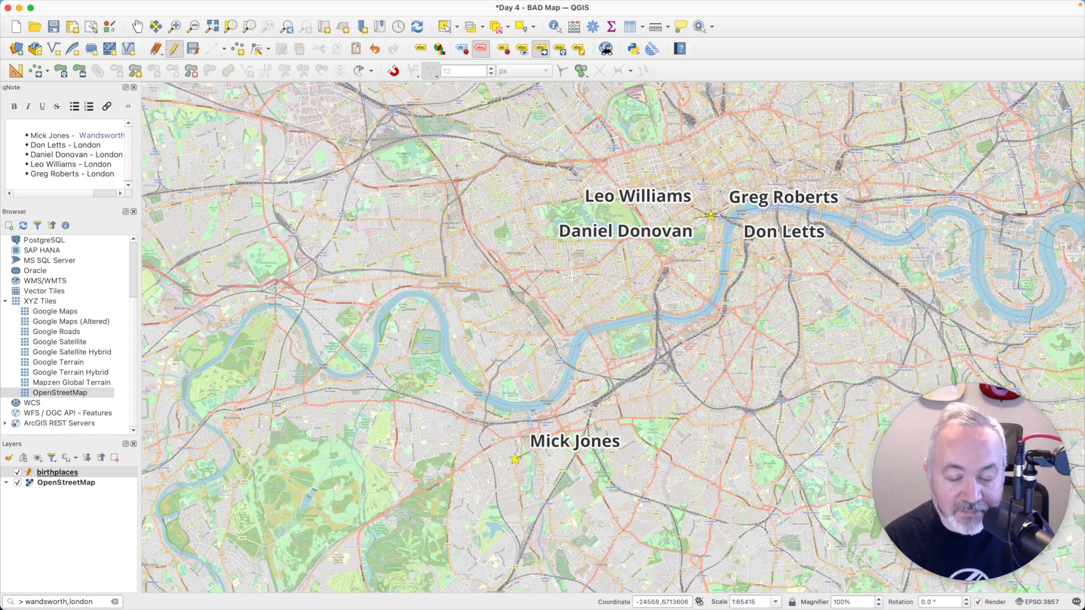
- Save the project and create a print layout titled "Landscape"
left_click(49, 31)
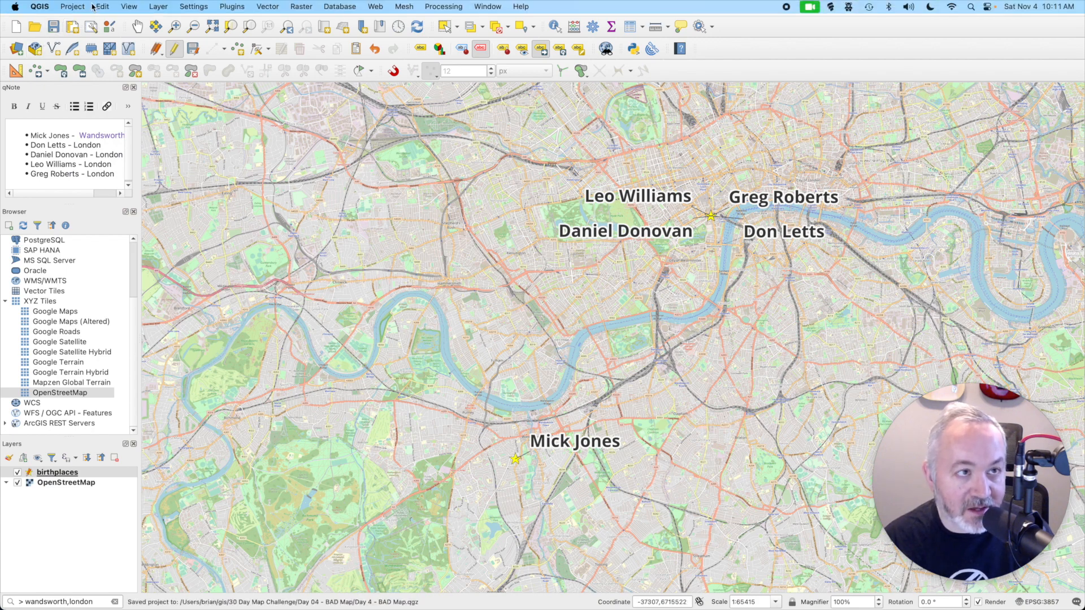
left_click(83, 8)
left_click(113, 216)
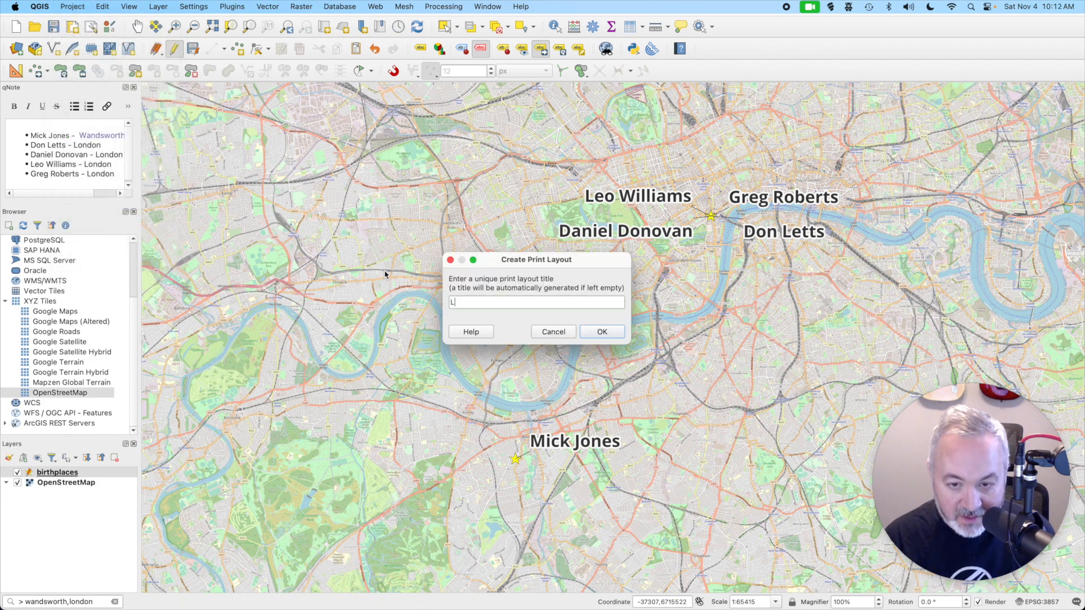
type("LAnd")
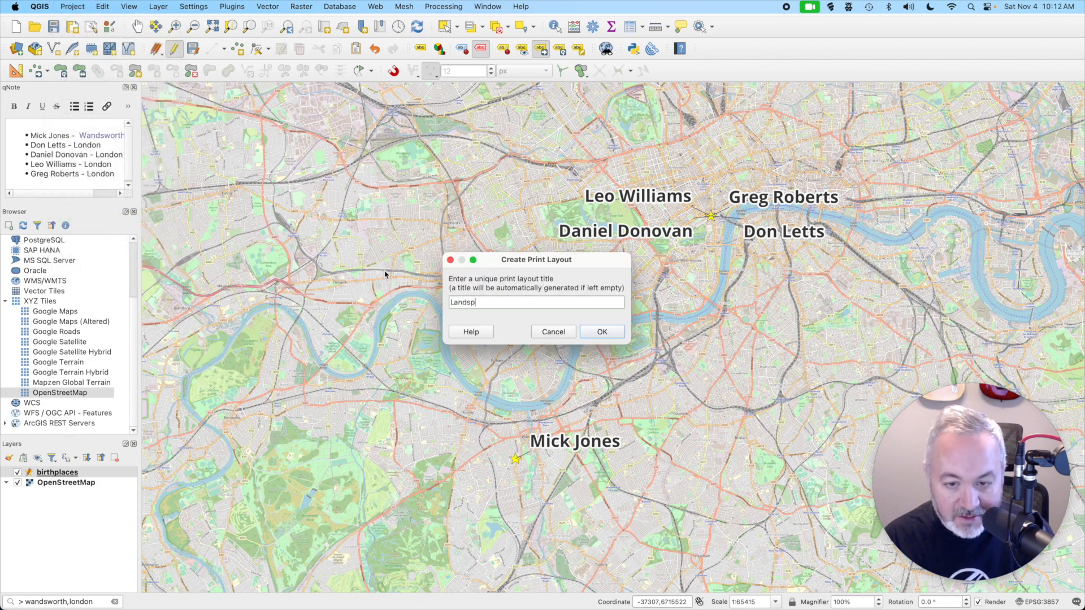
type("scape")
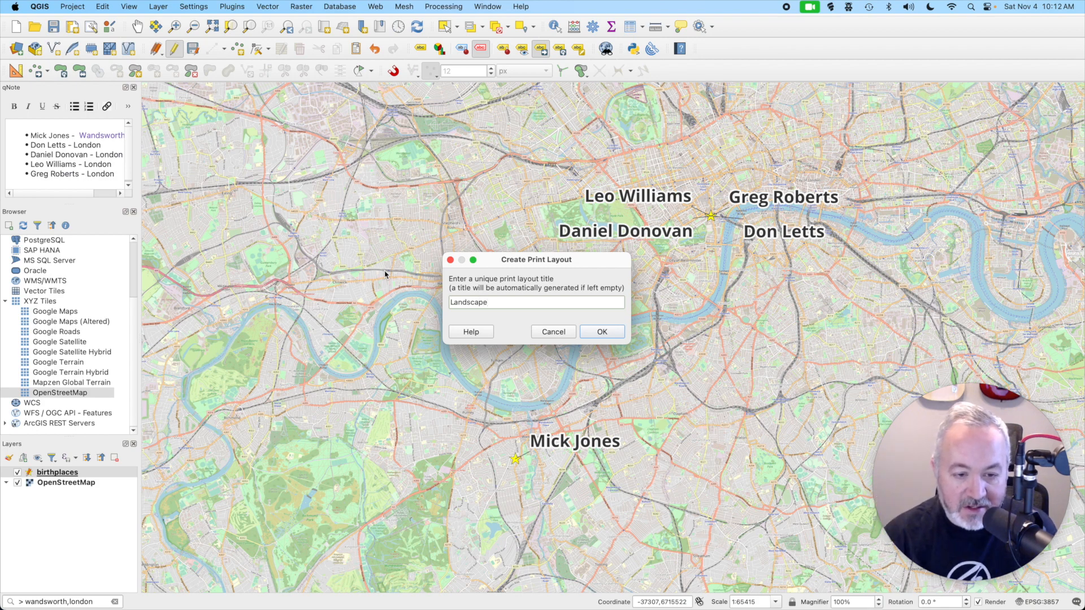
left_click(600, 332)
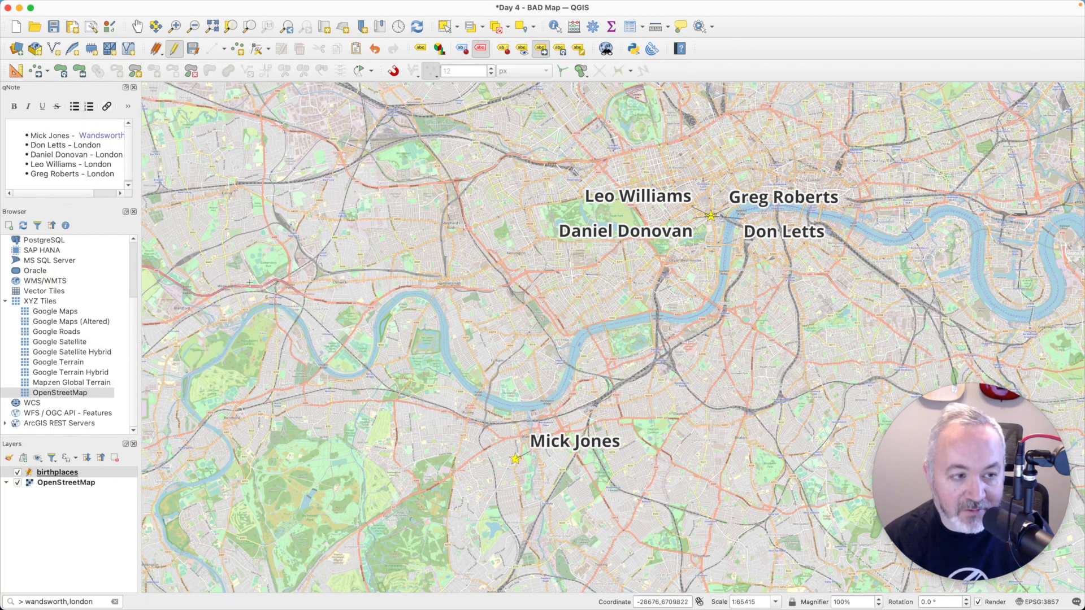
- Zoom the map out to the full world extent of the OpenStreetMap layer
key("minus")
key("minus")
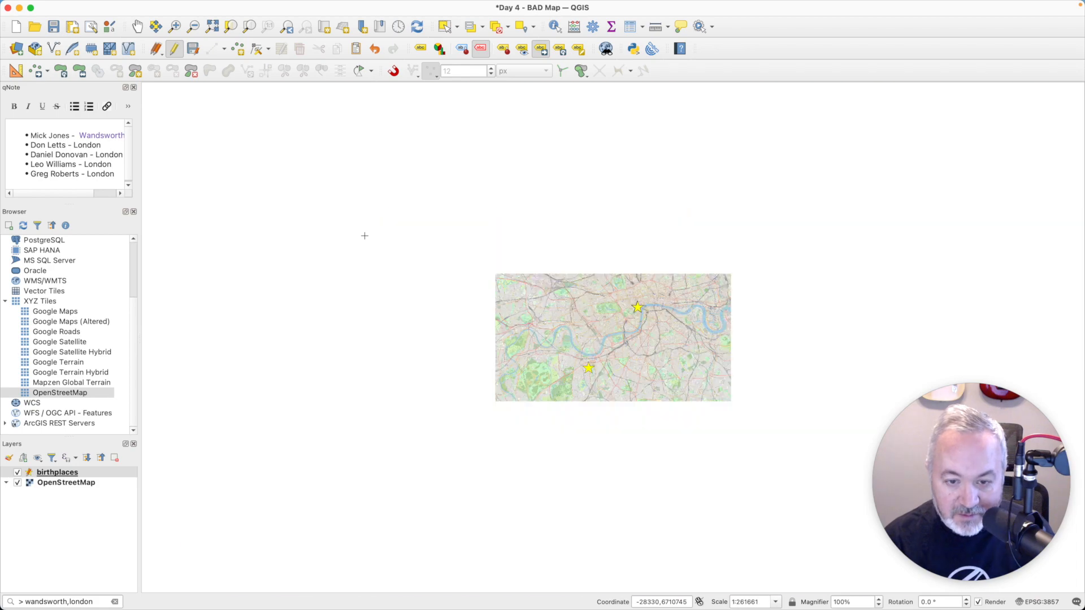
key("minus")
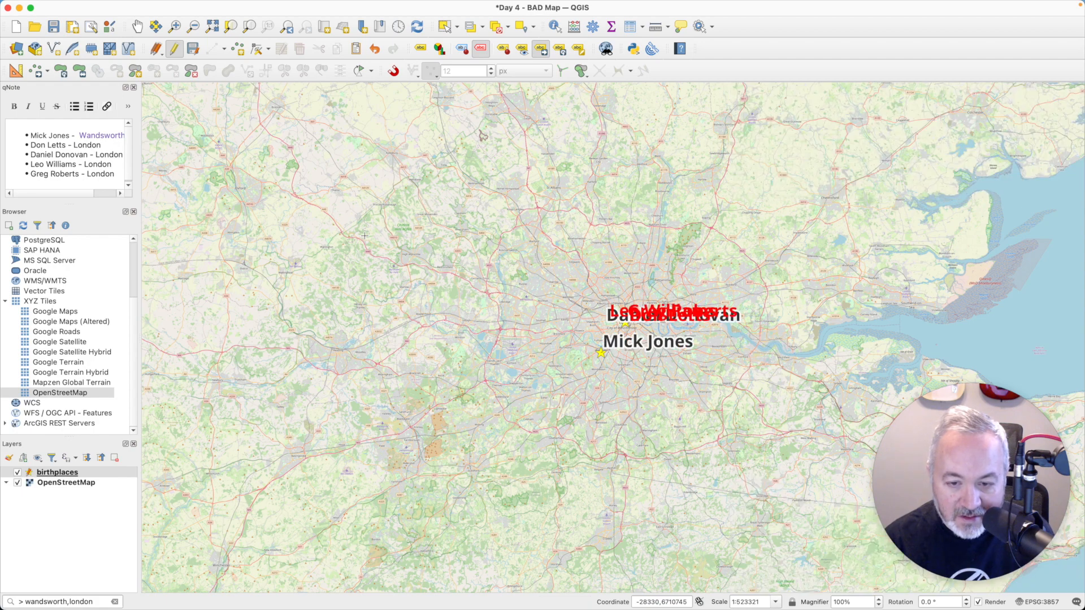
key("minus")
key("minus")
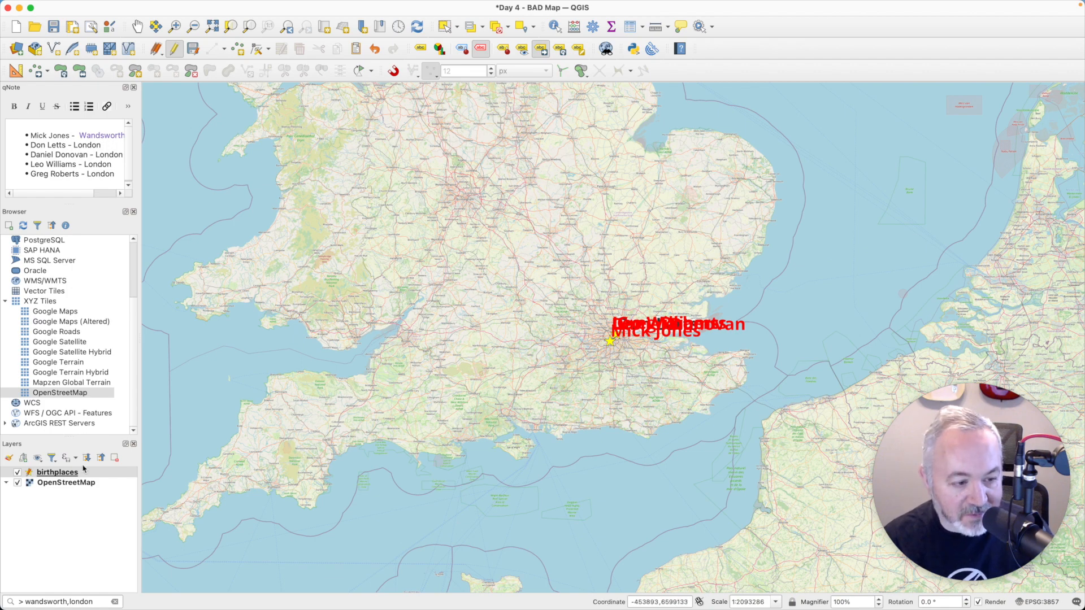
left_click(79, 484)
right_click(79, 484)
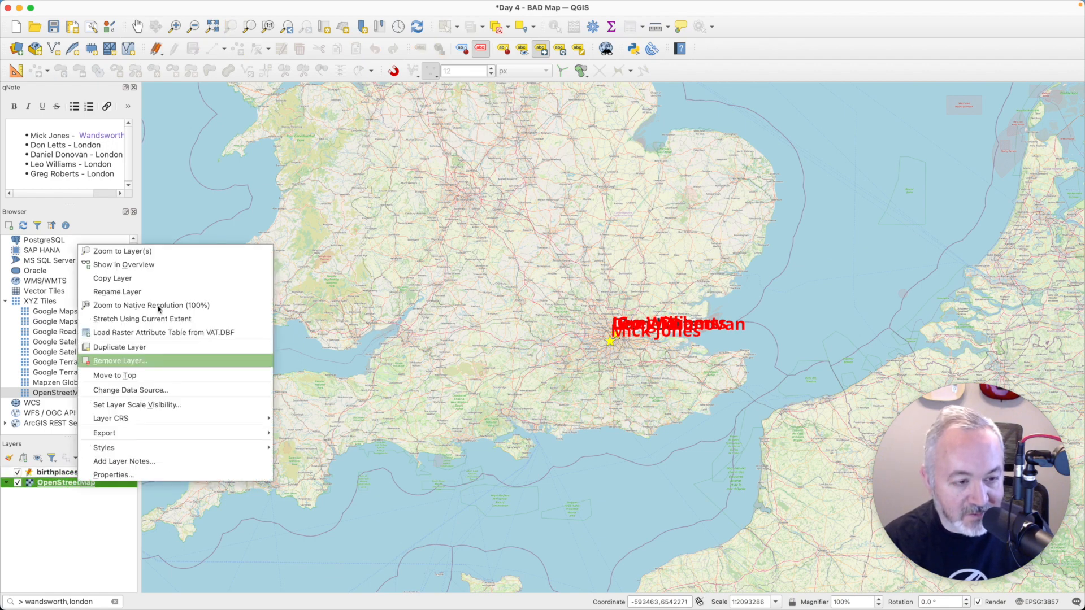
left_click(168, 255)
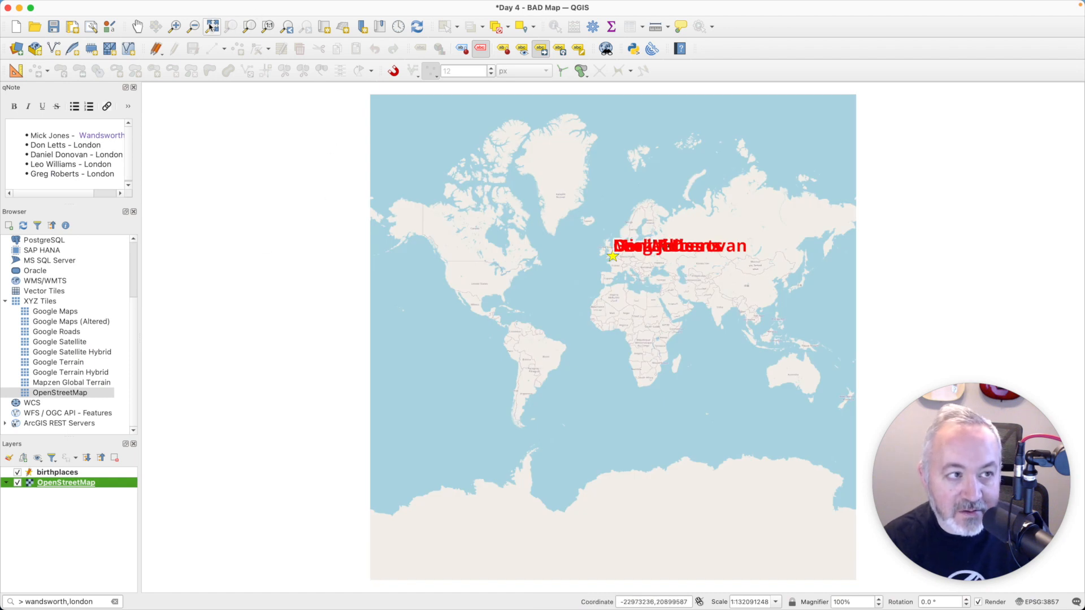
- Zoom the map in on southeast England, framing the birthplaces together with the surrounding coastline
left_click(174, 26)
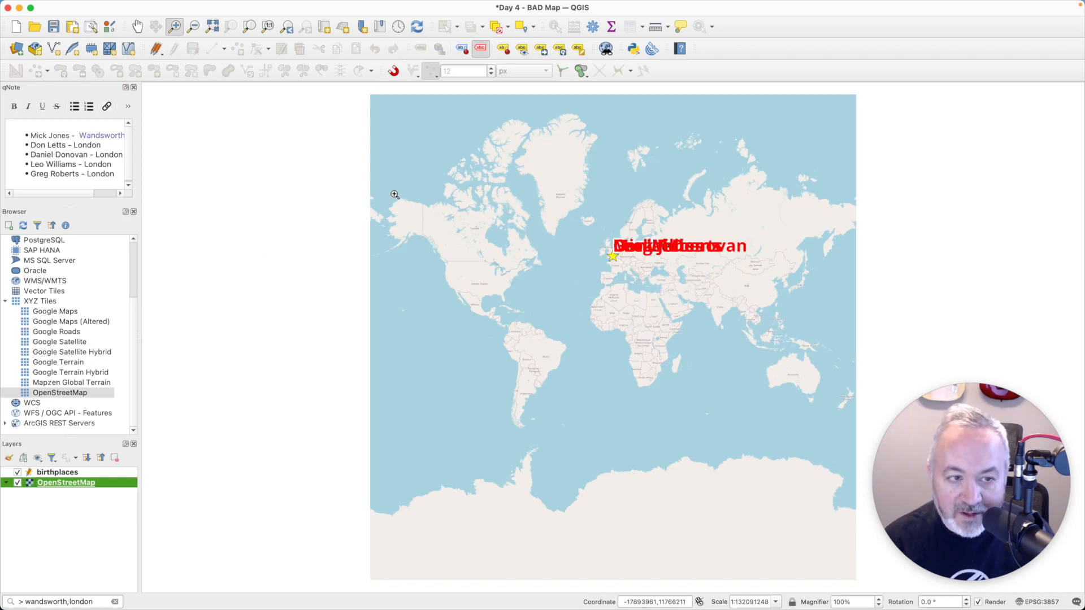
left_click_drag(384, 183, 846, 395)
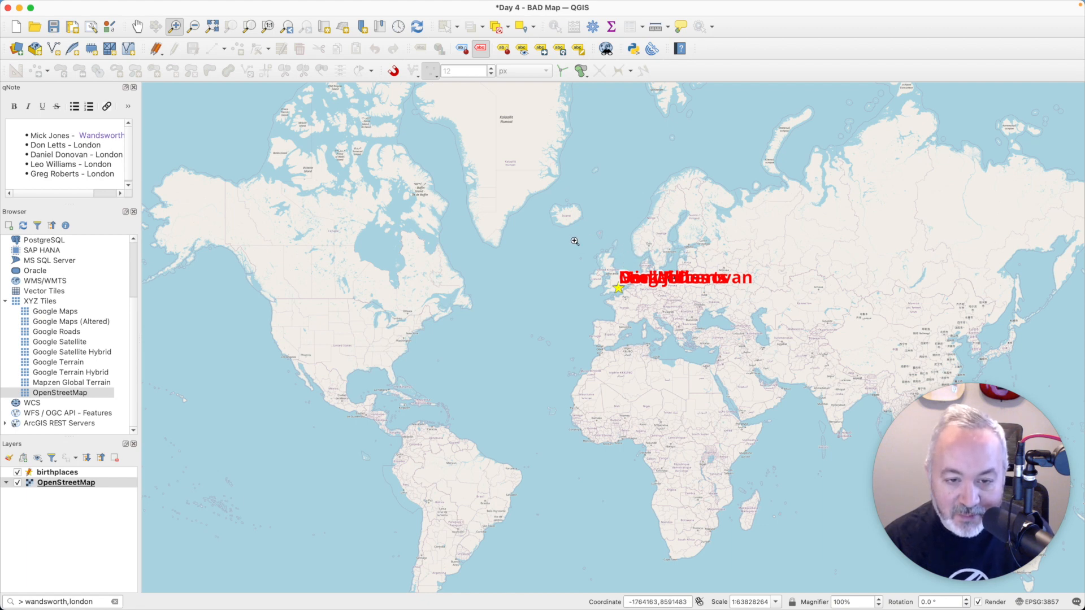
left_click_drag(571, 232, 647, 300)
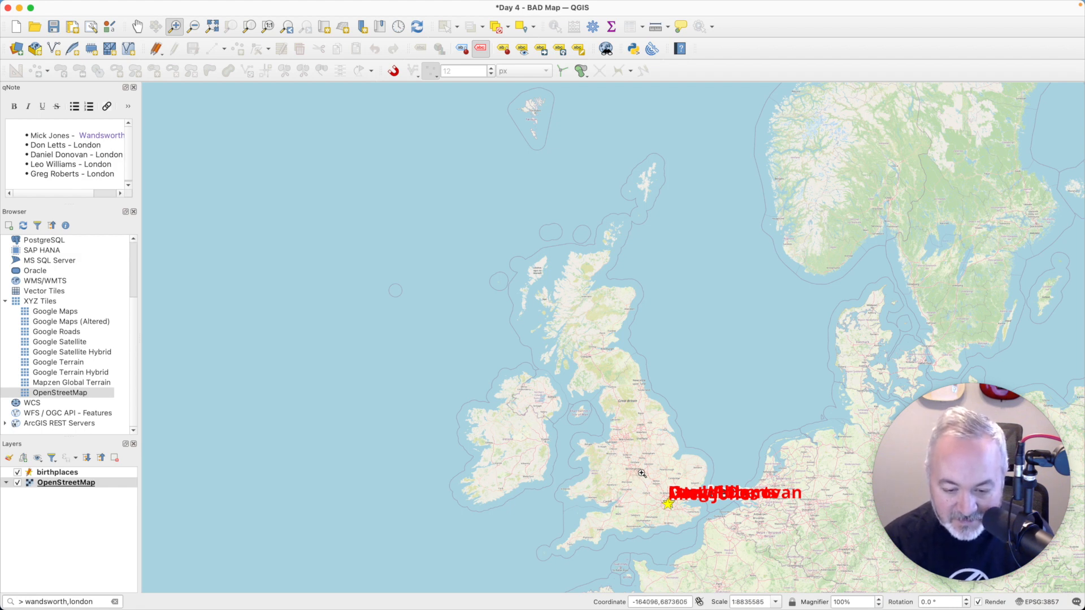
left_click_drag(643, 471, 713, 534)
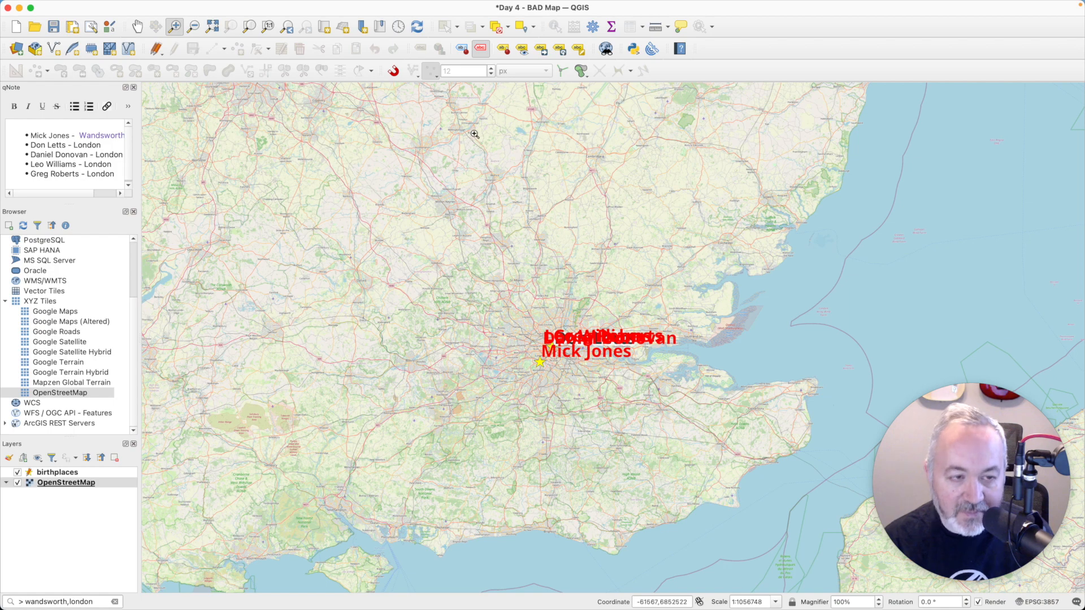
- Move the Mick Jones label southwest of the London stars, Don Letts northwest, Leo Williams northeast, Greg Roberts east and Daniel Donovan southeast
left_click(540, 49)
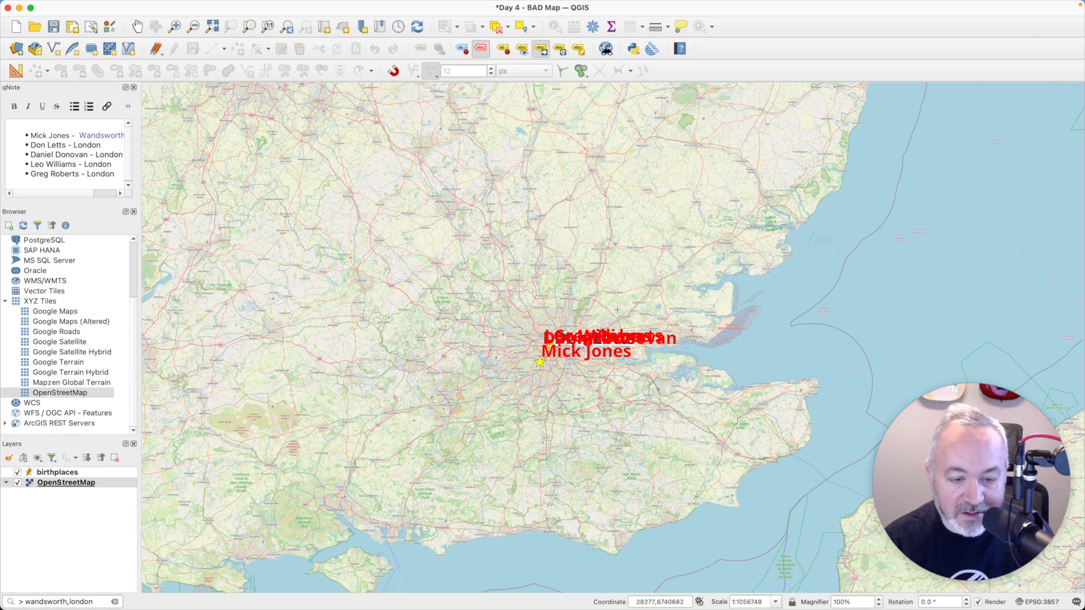
left_click(484, 388)
left_click(595, 337)
left_click(496, 299)
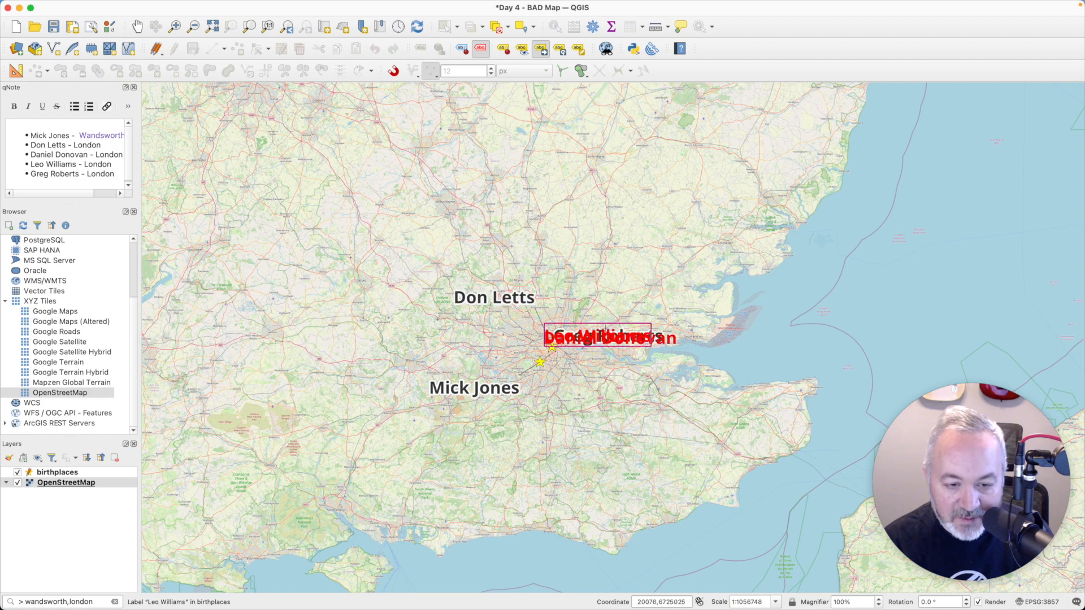
left_click(608, 336)
left_click(640, 300)
left_click(607, 337)
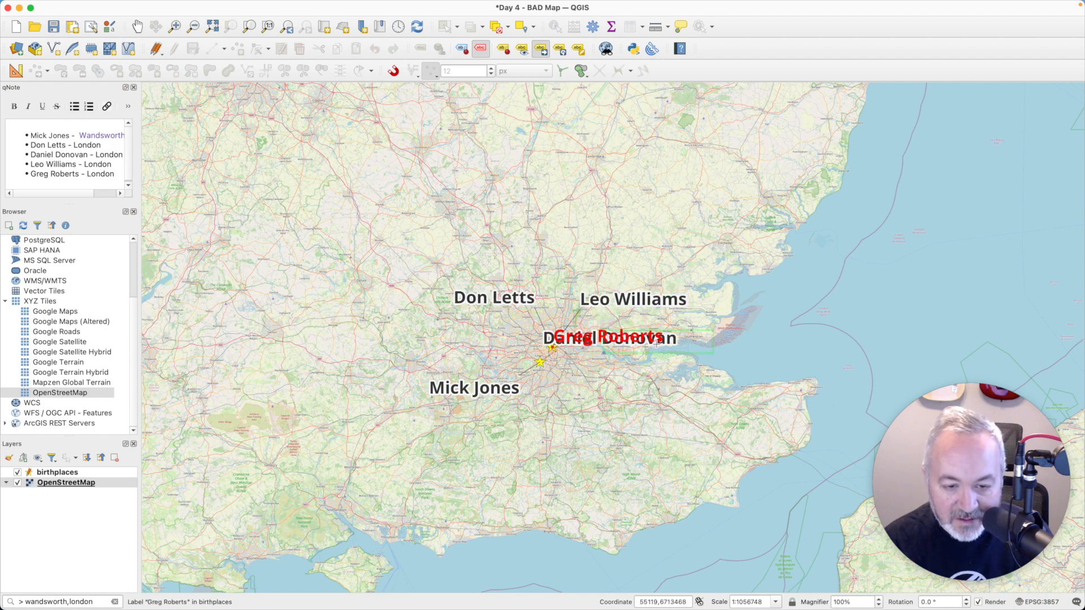
left_click(657, 343)
left_click(661, 391)
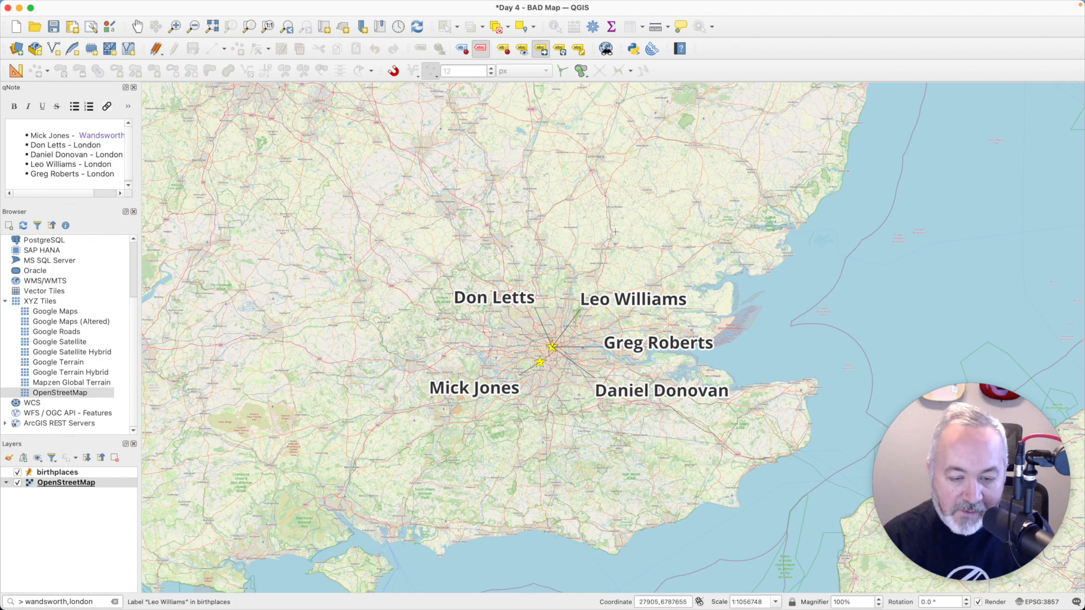
- Enable draw effects in the layer rendering settings of the birthplaces layer's symbology
left_click(70, 473)
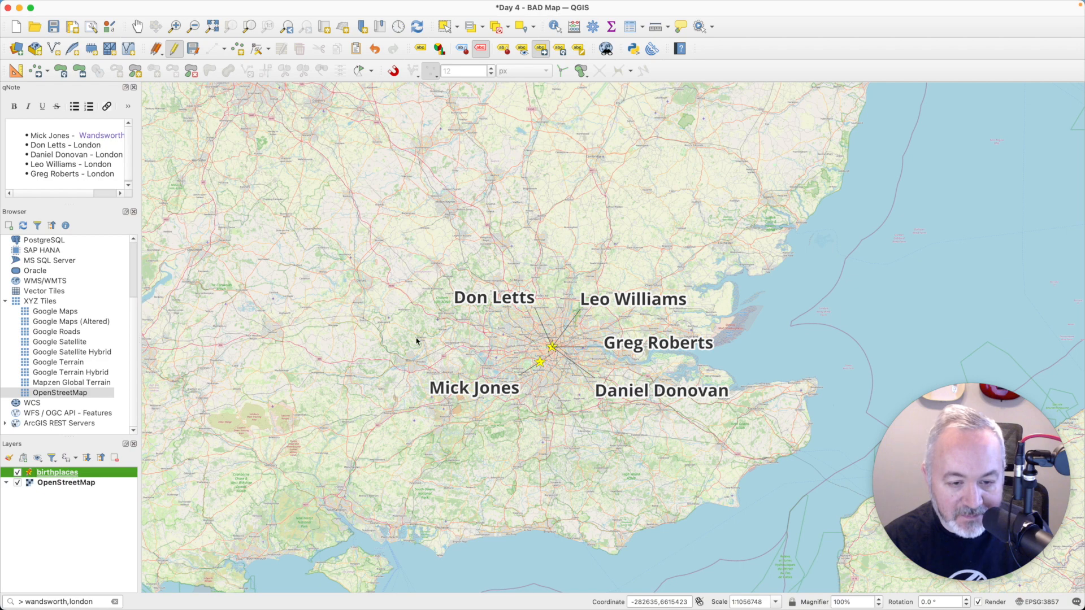
double_click(68, 471)
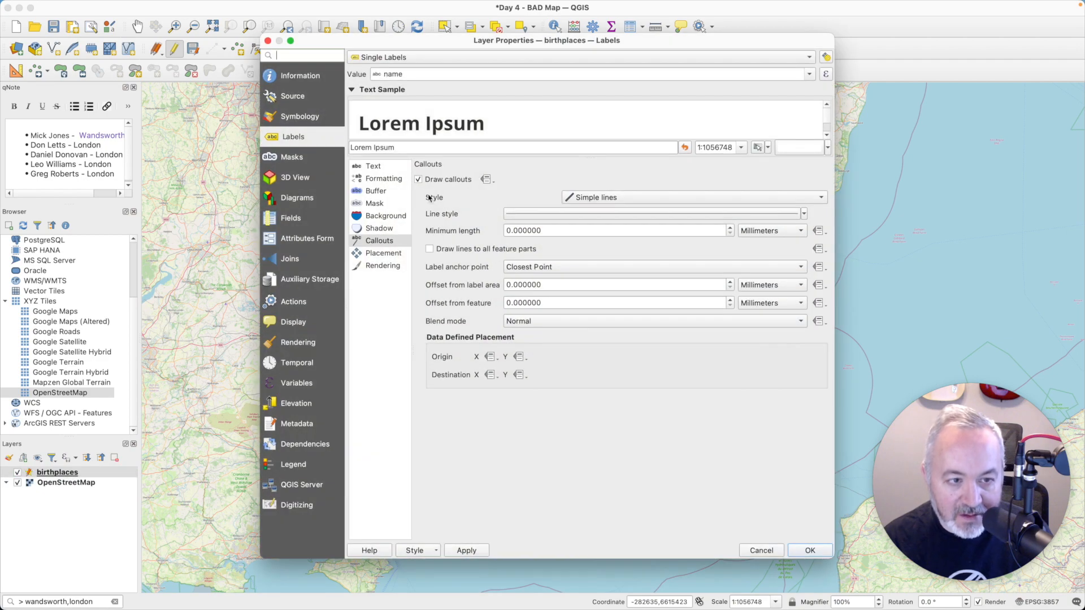
left_click(298, 116)
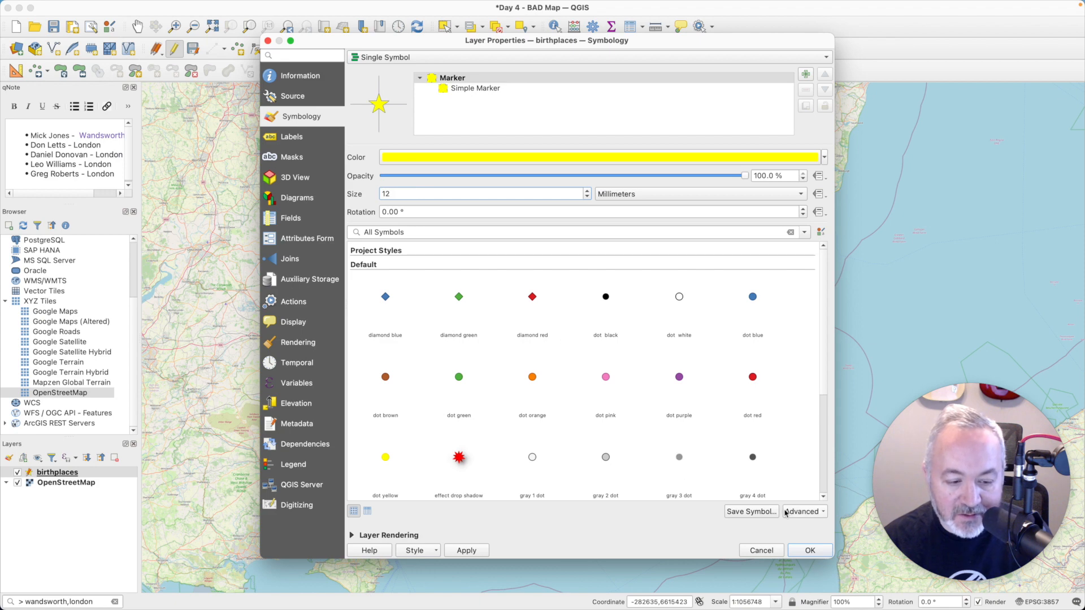
scroll(825, 475, "down", 5)
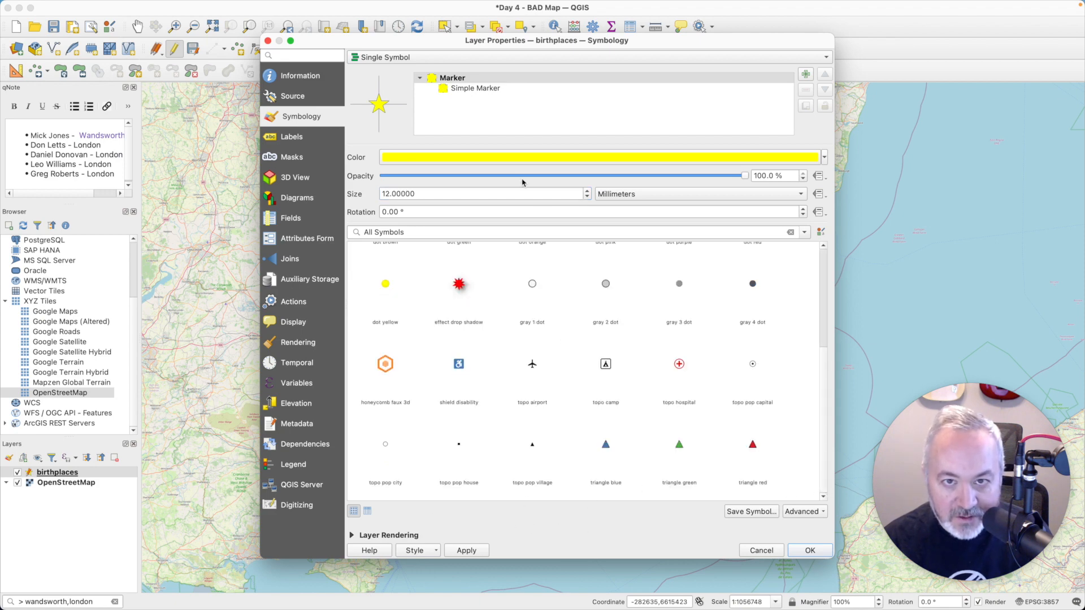
left_click(498, 92)
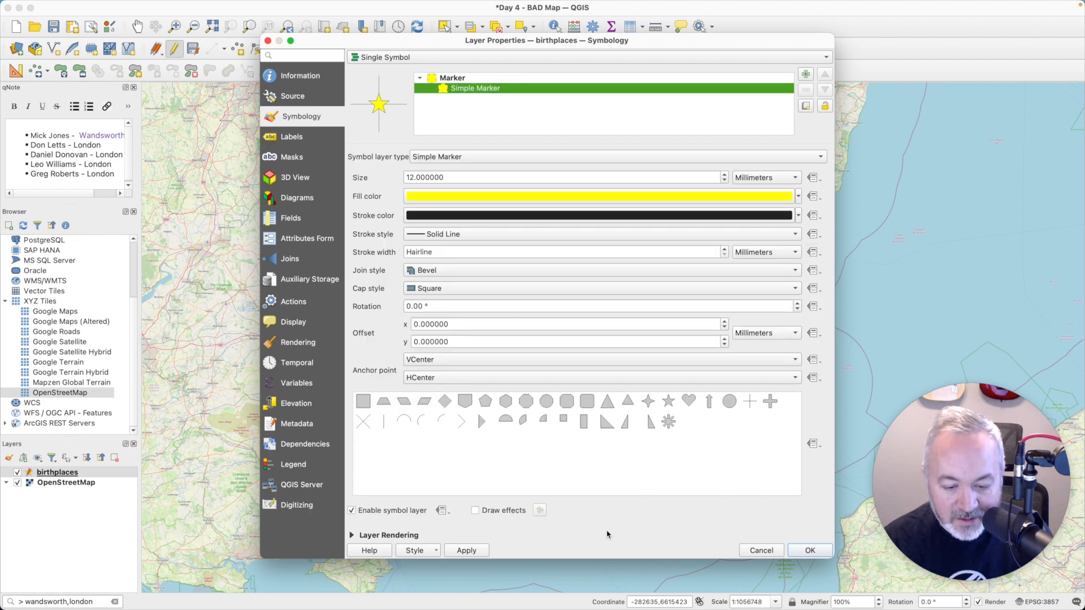
left_click(353, 535)
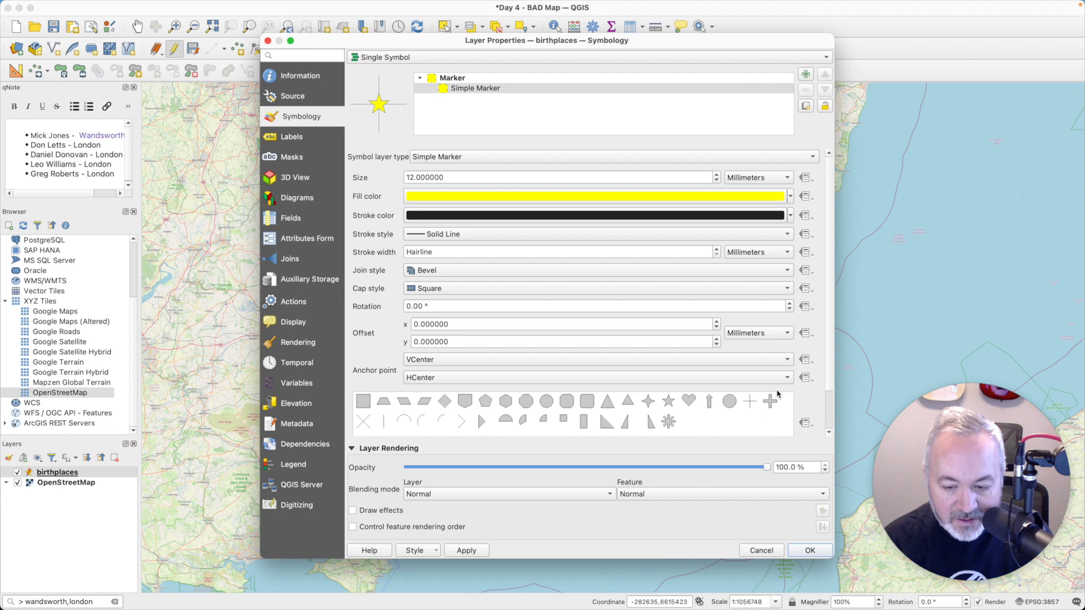
scroll(829, 396, "down", 2)
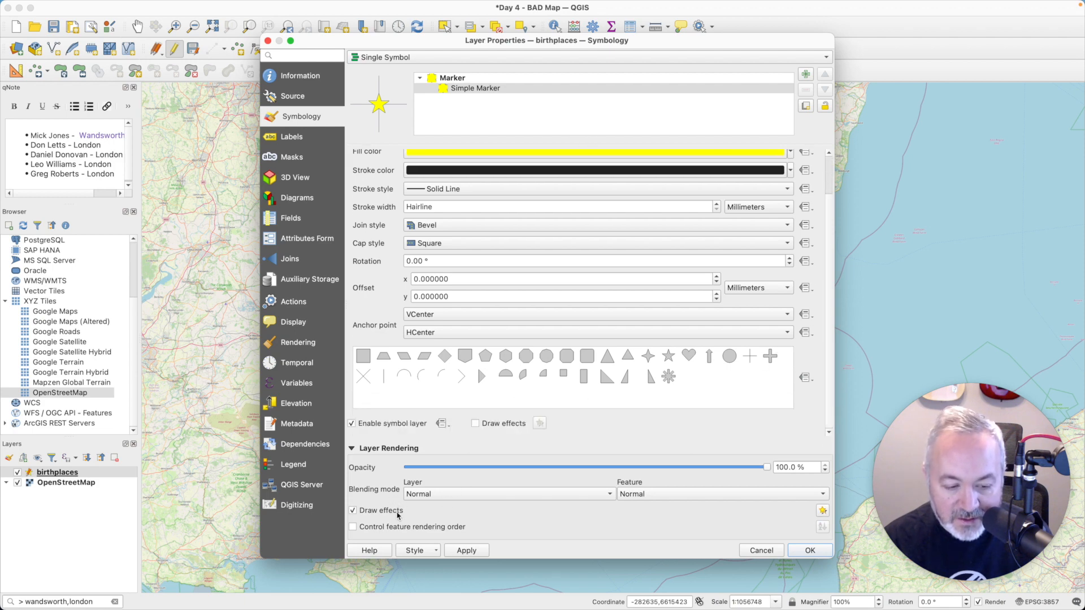
- Add a drop shadow to the birthplaces markers with an 8 mm offset distance and an 8 mm blur radius
left_click(822, 511)
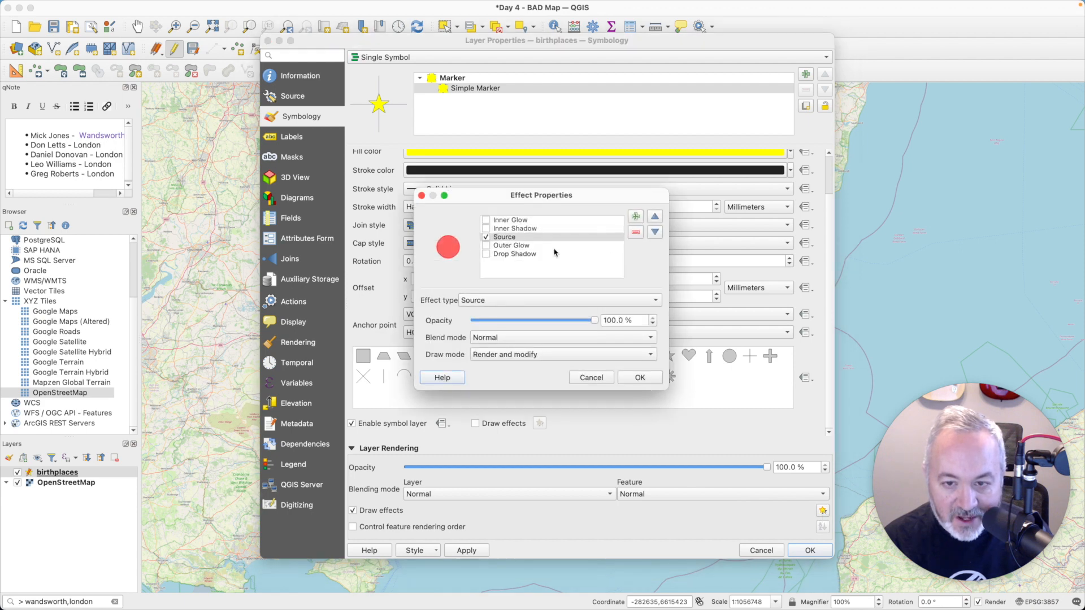
left_click(510, 247)
left_click(504, 247)
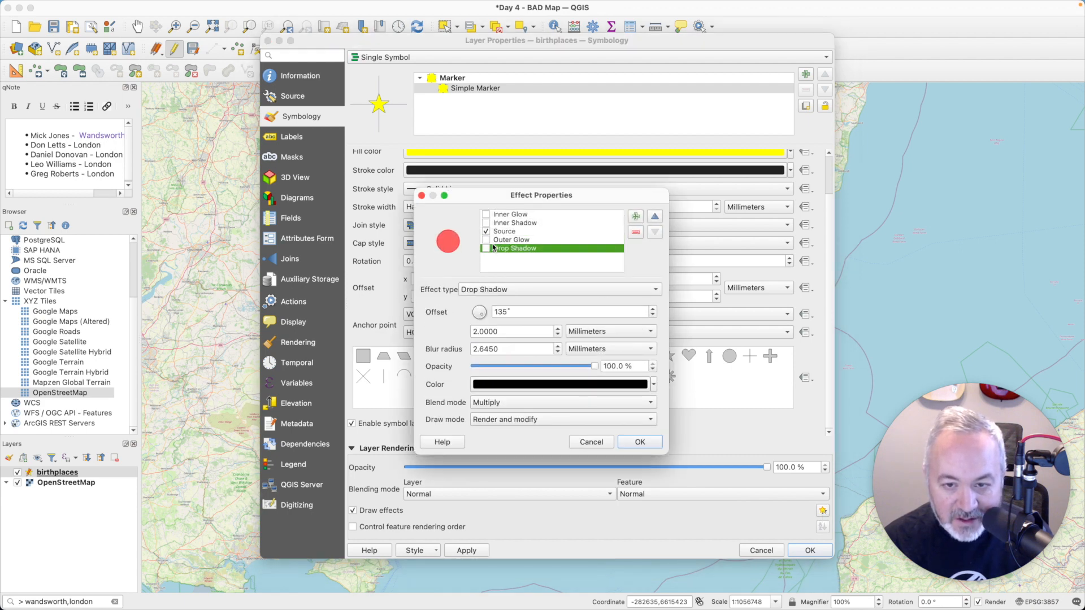
left_click(501, 241)
left_click(484, 241)
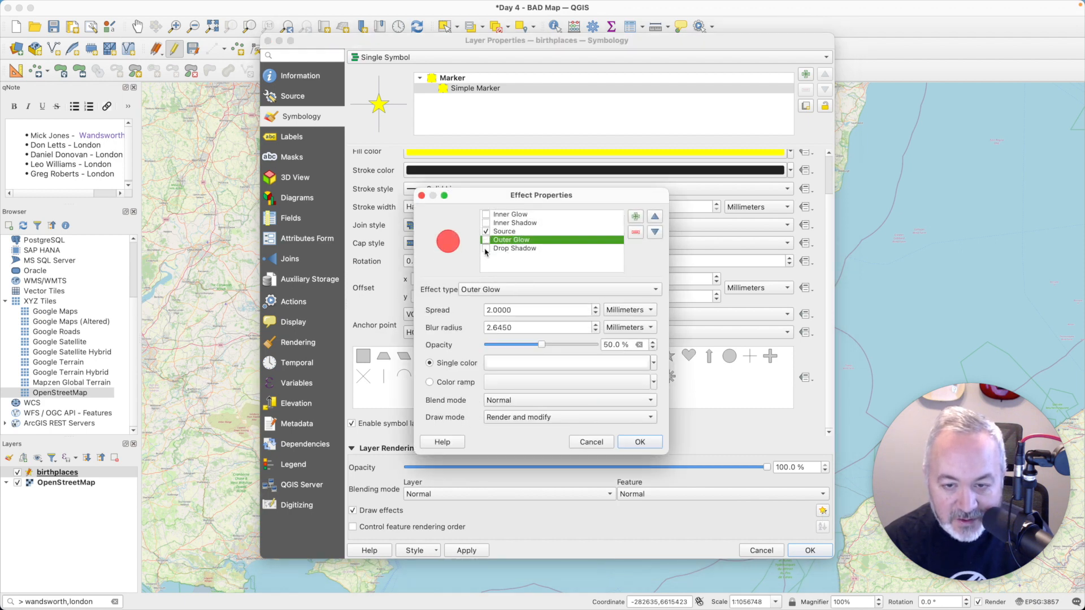
left_click(485, 249)
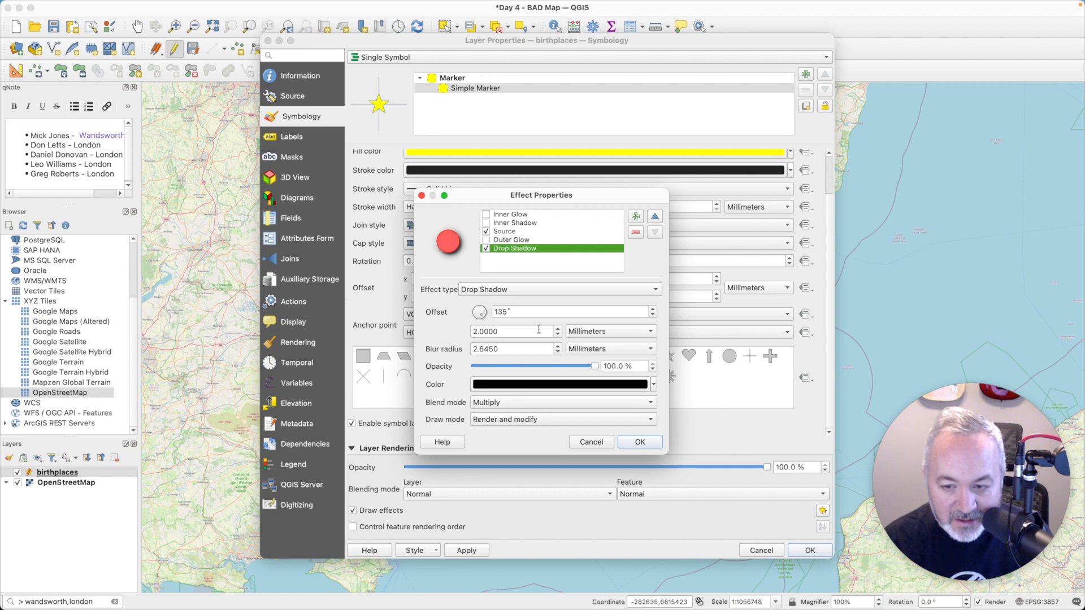
double_click(478, 331)
type("8")
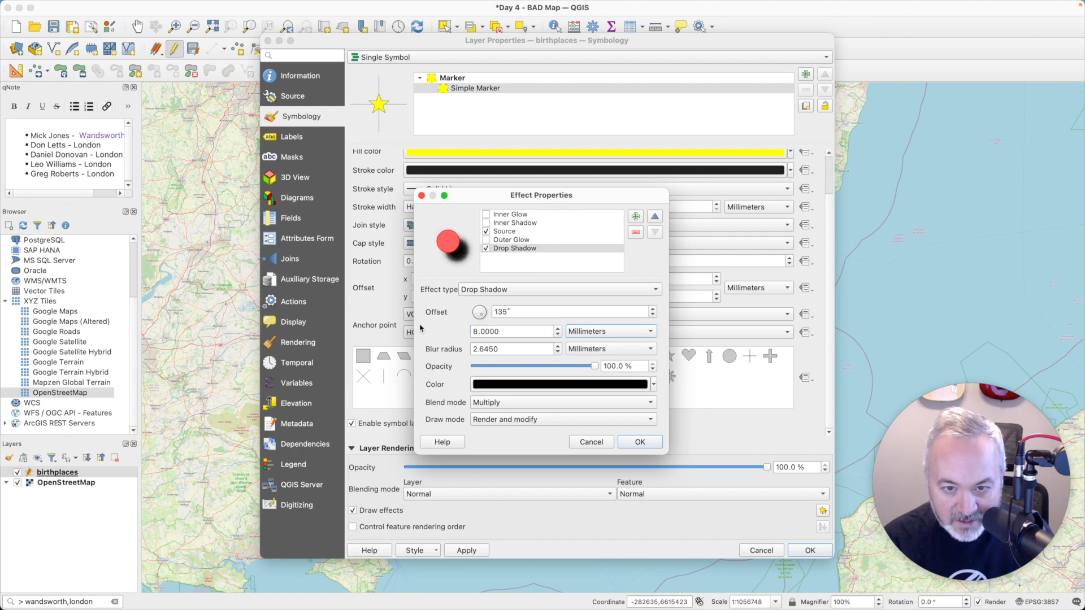
double_click(485, 348)
type("8")
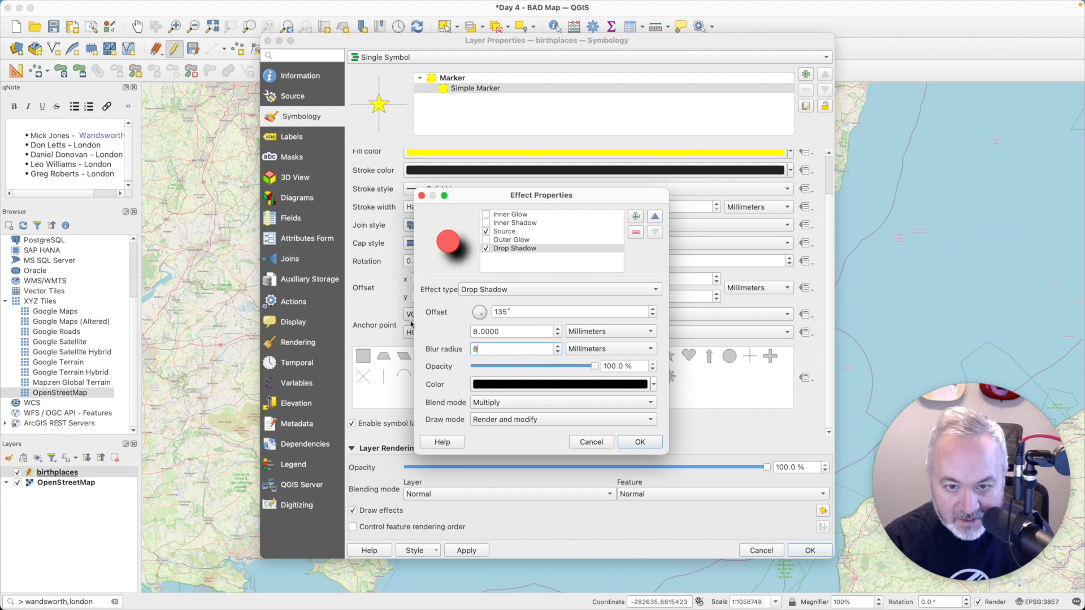
left_click(638, 443)
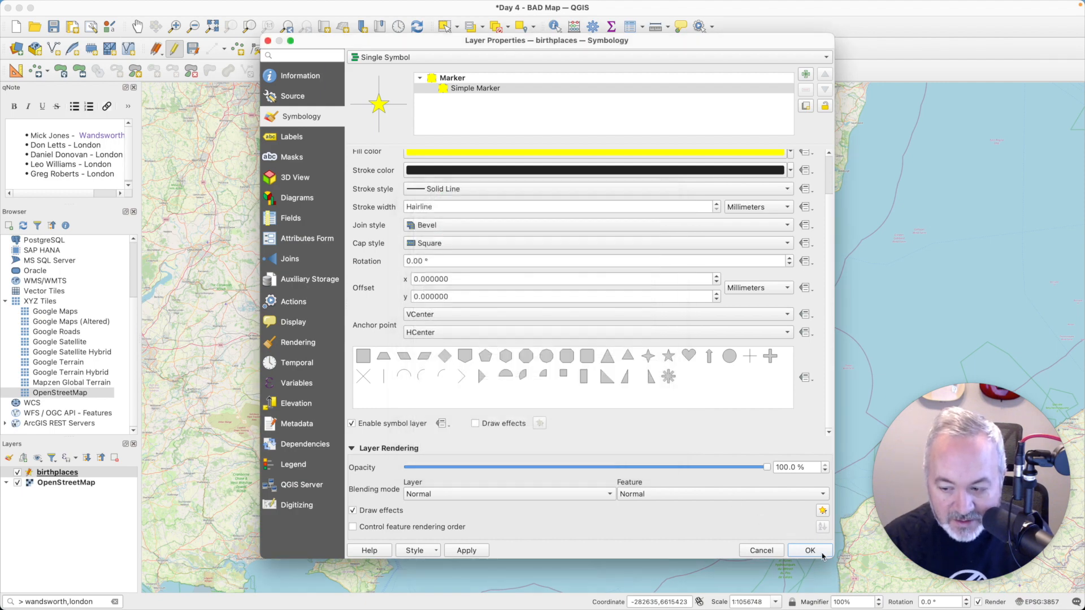
left_click(810, 551)
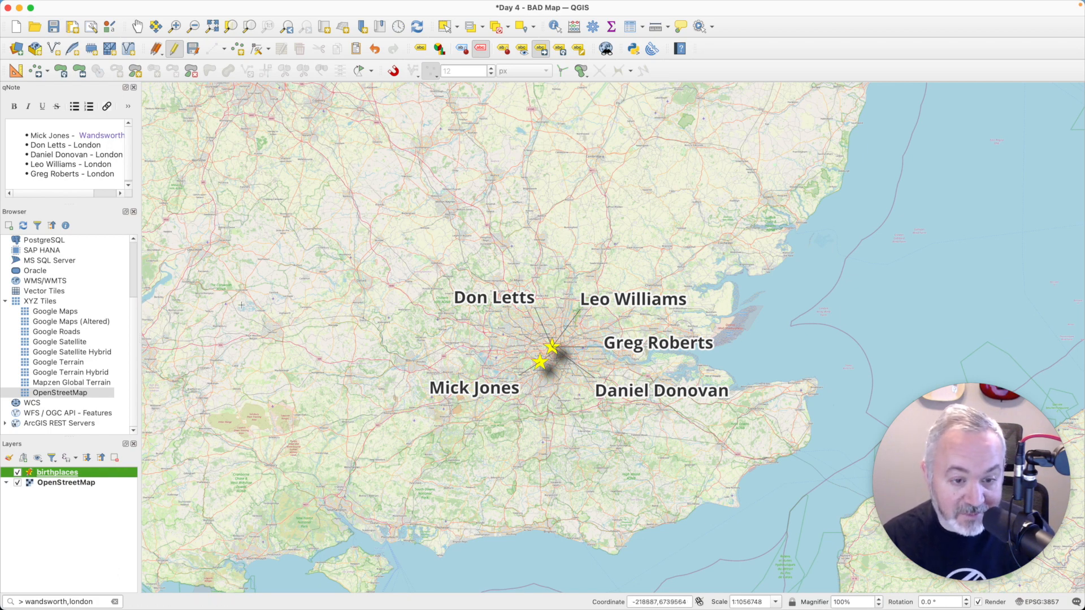
- Enable a drop shadow for the birthplaces layer's labels
double_click(72, 474)
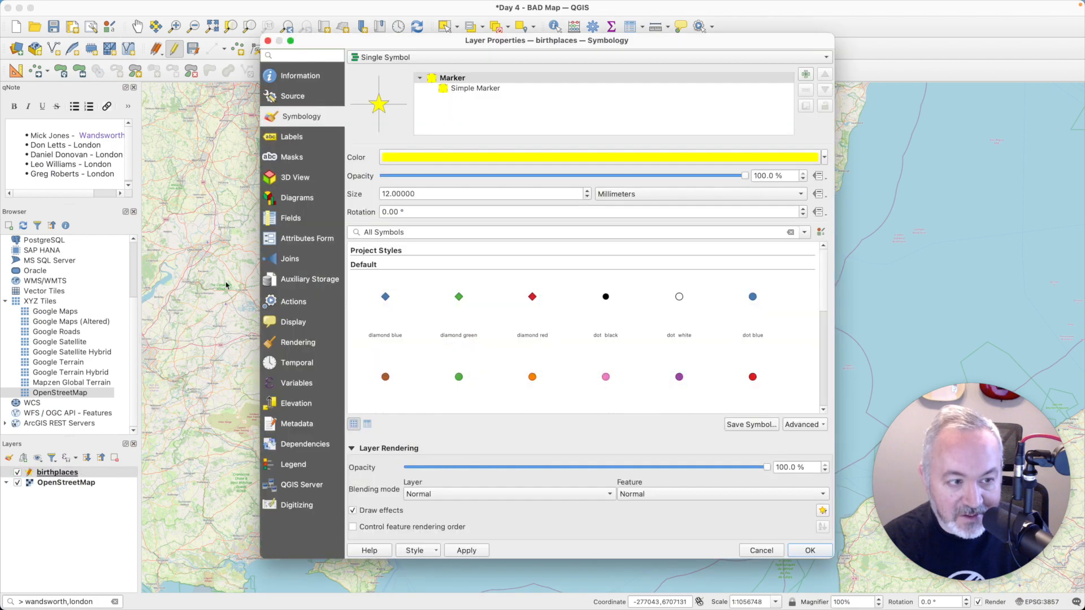
left_click(298, 142)
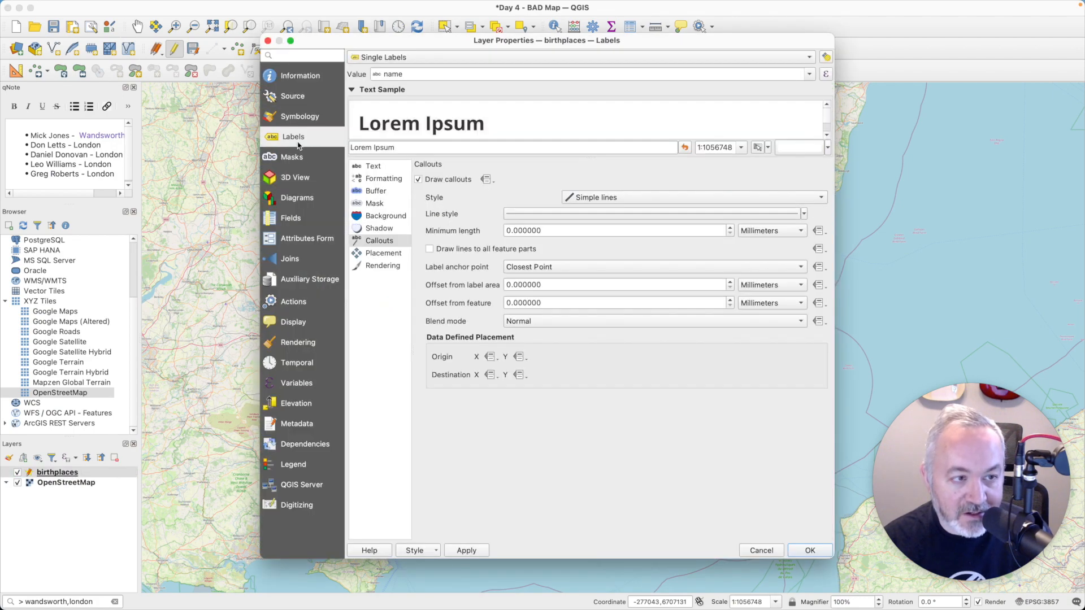
left_click(378, 266)
left_click_drag(828, 438, 832, 243)
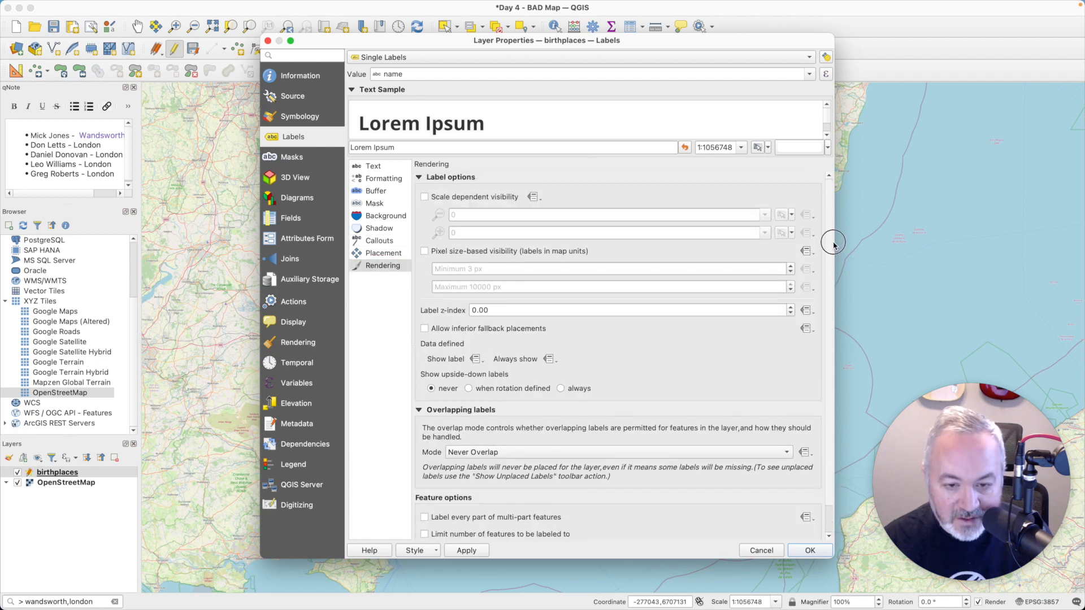
left_click(383, 228)
left_click(451, 179)
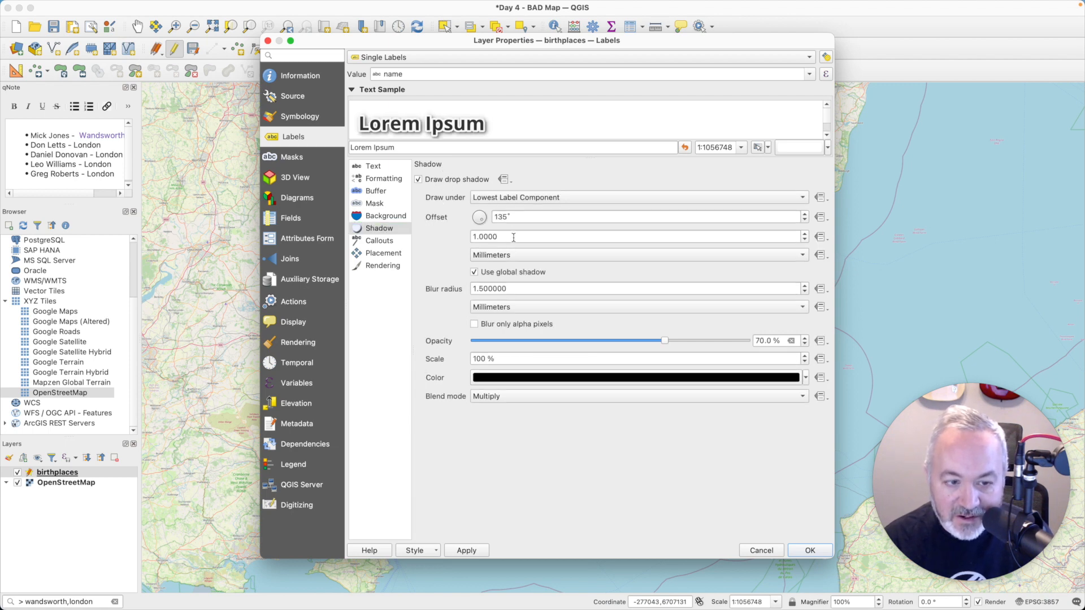
- Set the label shadow's offset distance to 4 mm and its blur radius to 4 mm, and apply the layer properties
left_click_drag(513, 238, 438, 240)
type("8")
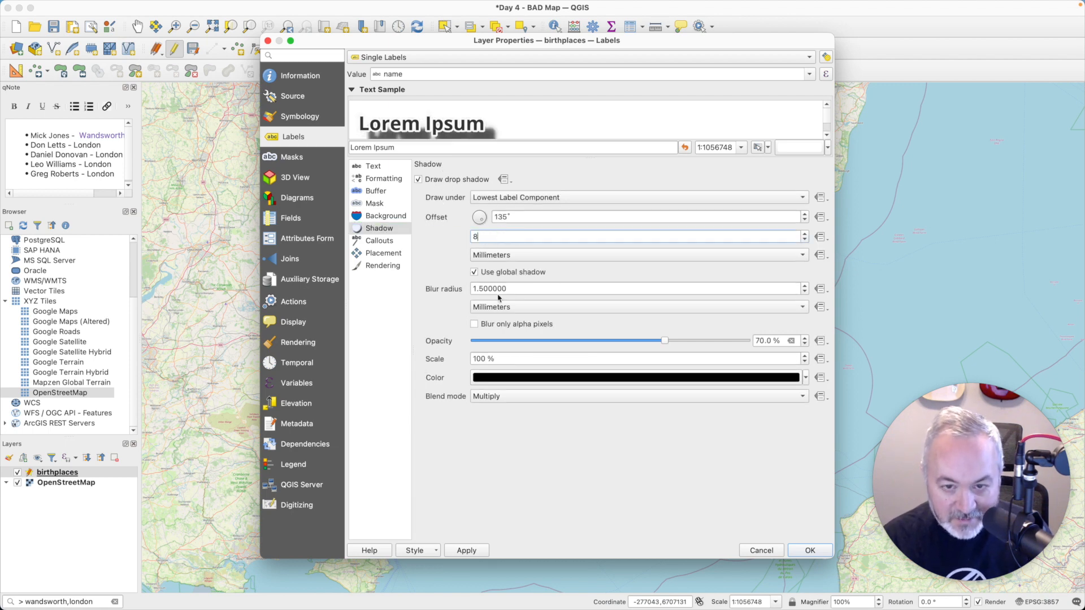
key("BackSpace")
type("4")
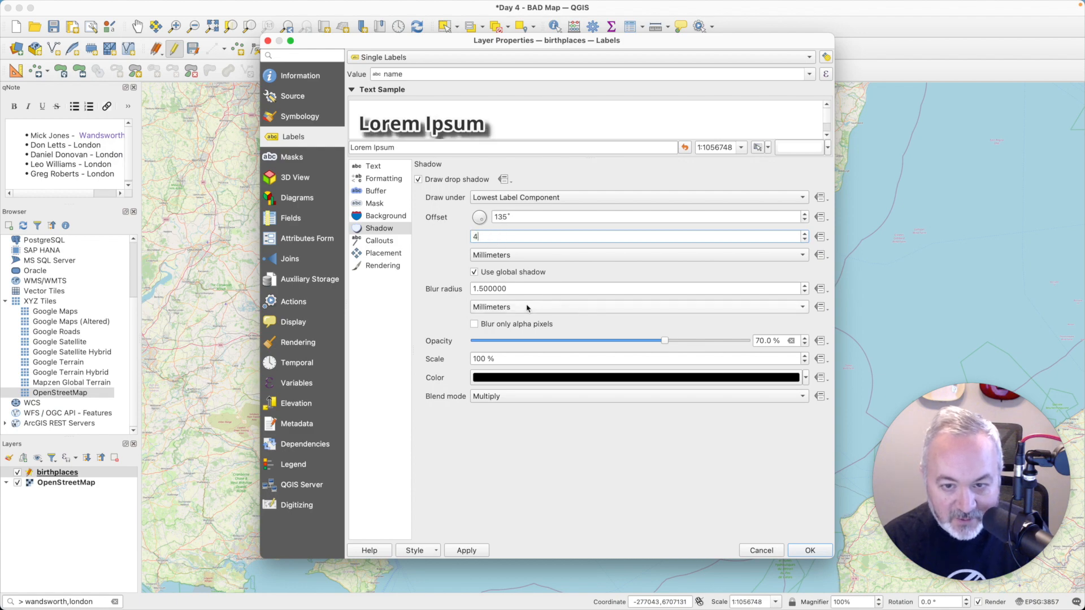
key("Tab")
type("4")
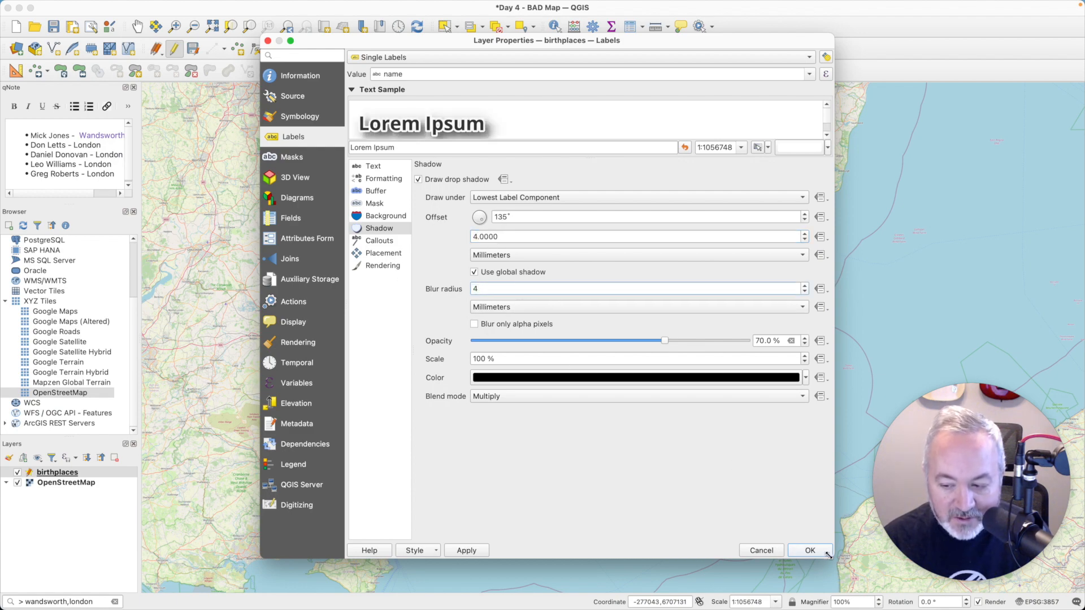
left_click(810, 551)
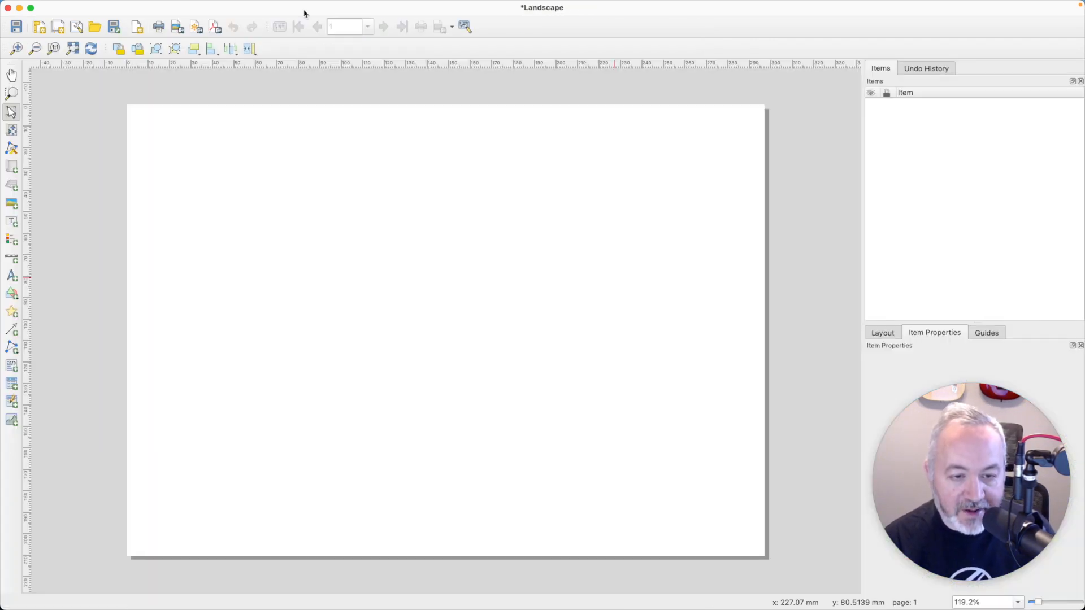
- Add a map to the Landscape layout covering most of the page, leaving a blank strip along the page's upper edge
right_click(371, 212)
left_click(700, 275)
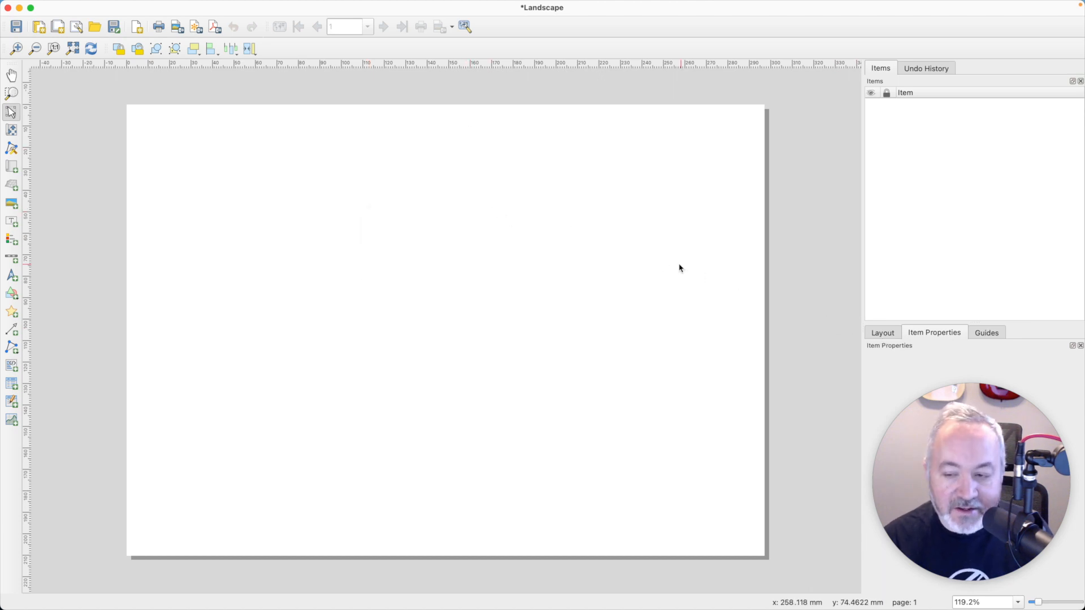
left_click(13, 131)
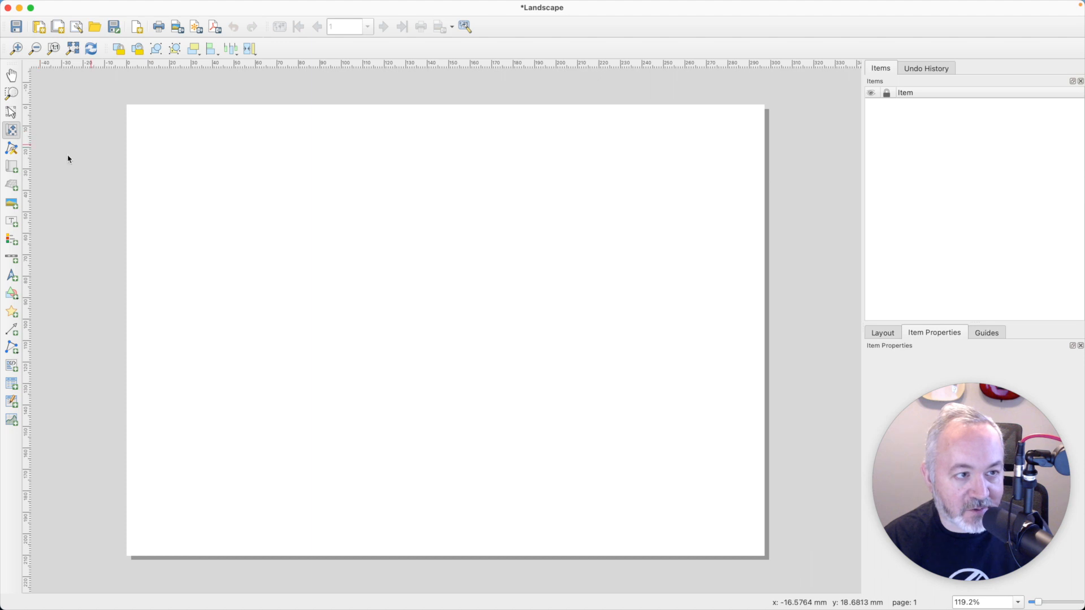
left_click(12, 167)
left_click_drag(133, 137, 752, 537)
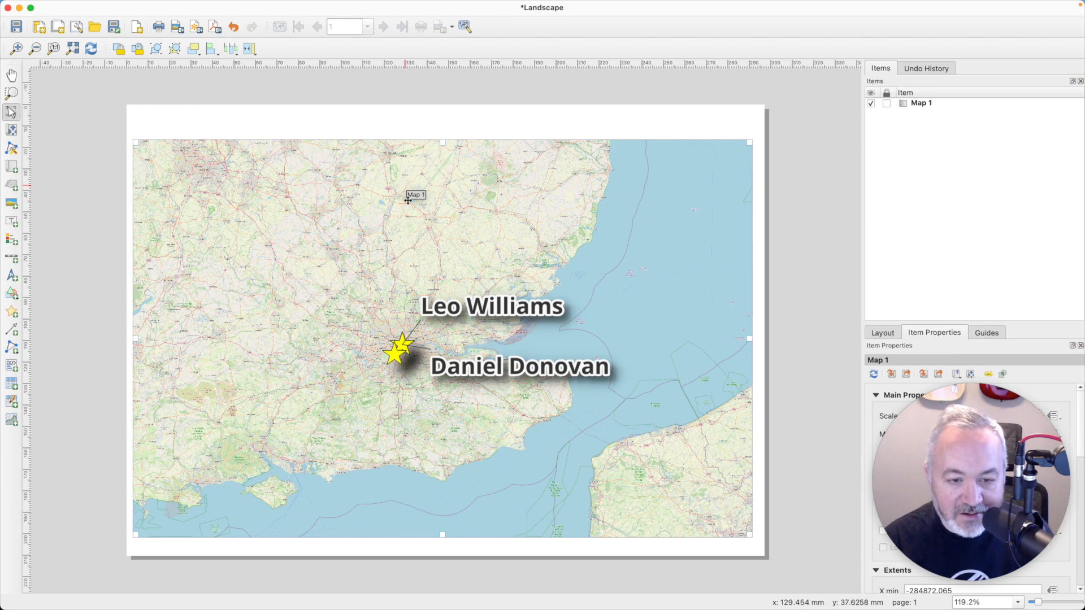
- Zoom the layout map's content in on London until all five name labels are spread out around the stars
scroll(469, 362, "down", 2)
scroll(468, 350, "up", 3)
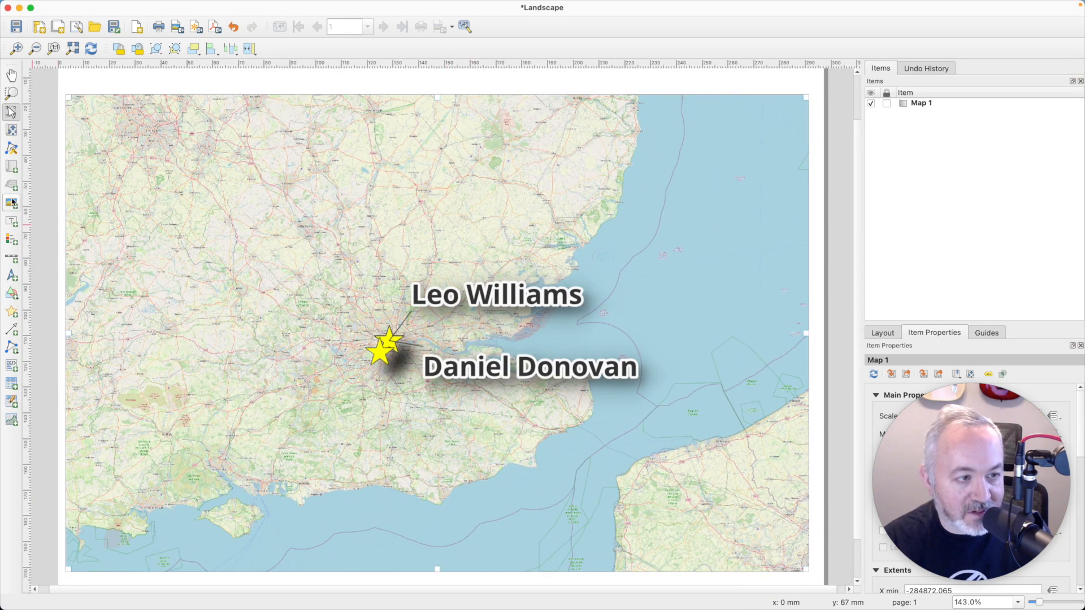
left_click(10, 166)
left_click(11, 130)
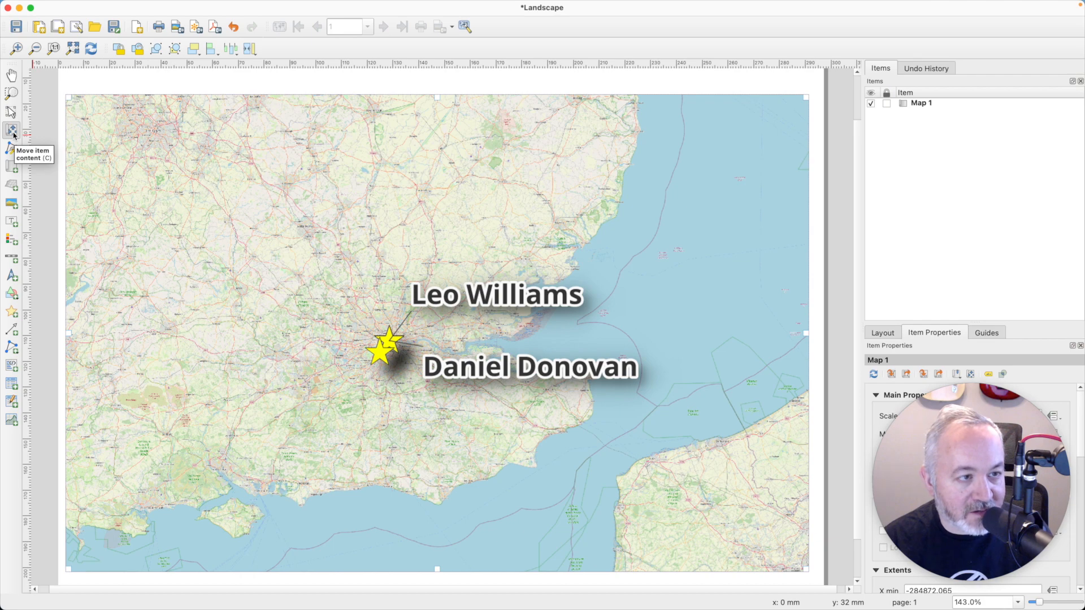
scroll(390, 351, "down", 1)
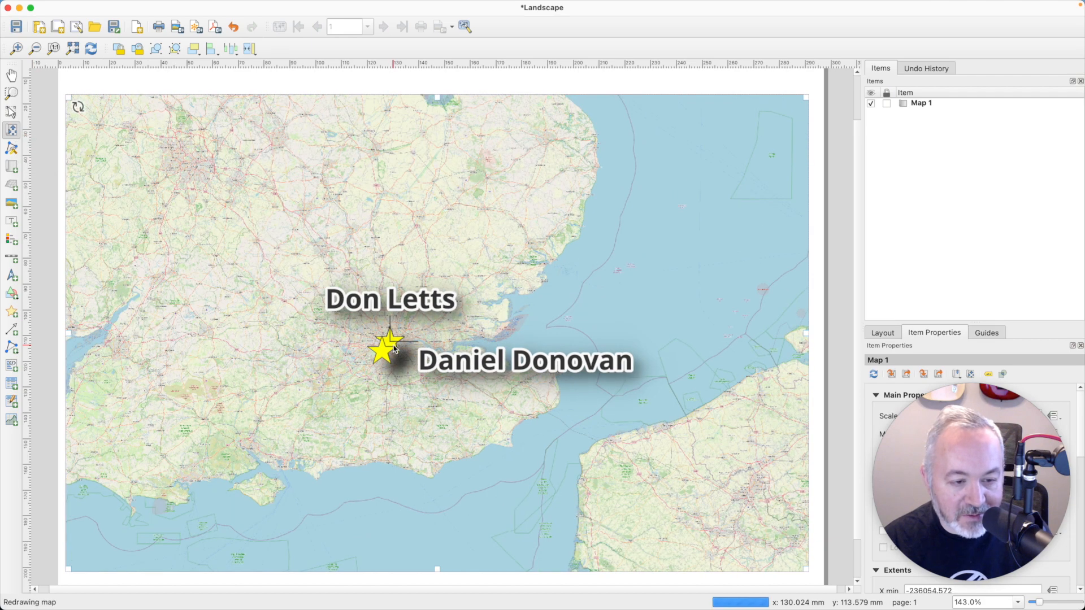
scroll(394, 349, "up", 1)
scroll(395, 349, "up", 1)
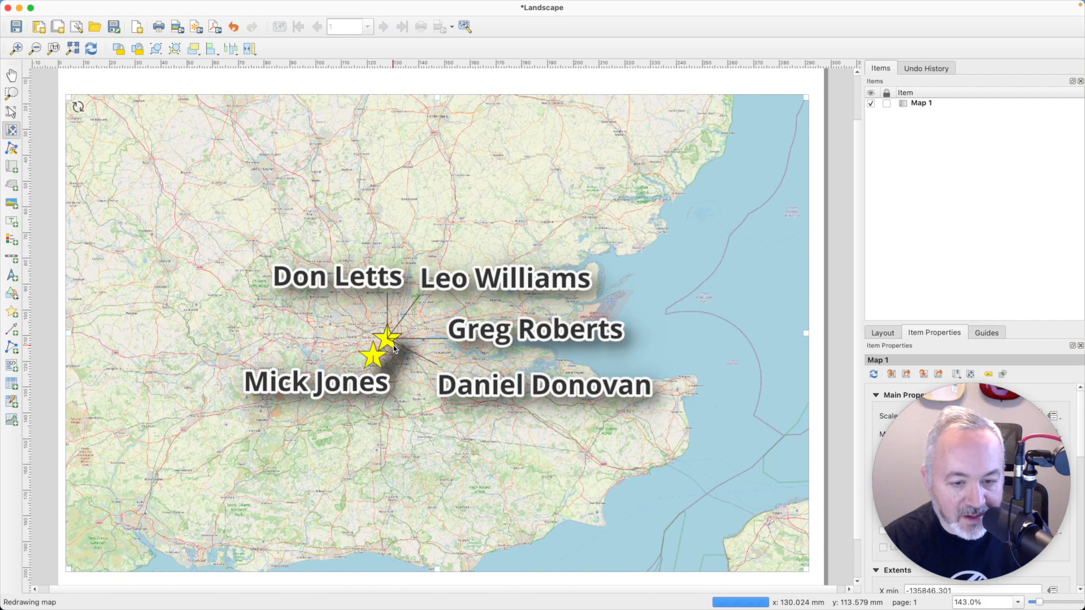
scroll(394, 346, "up", 1)
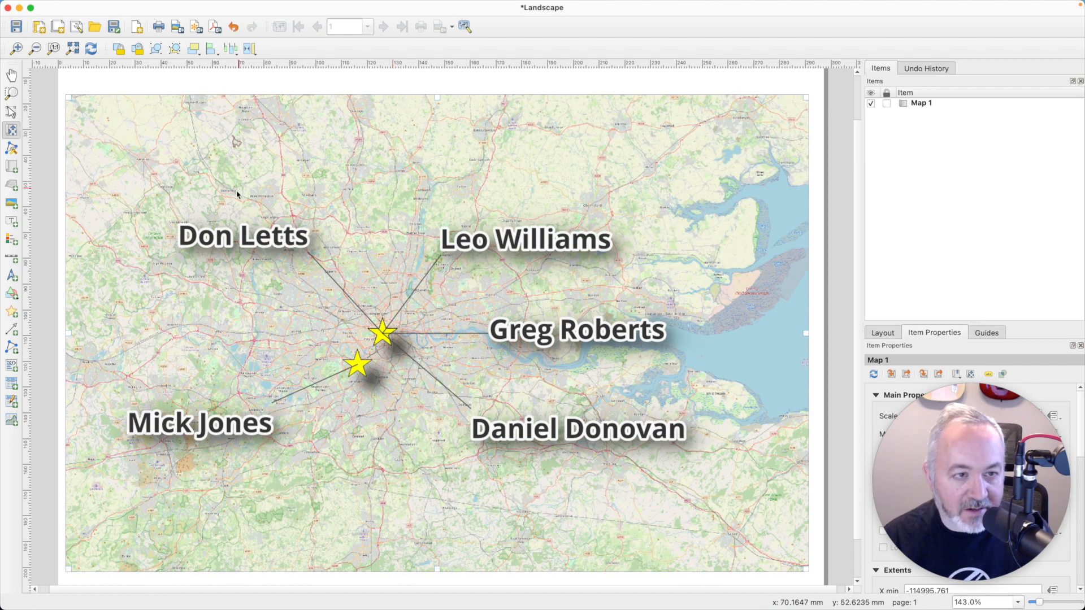
- Nudge the map item about 1 mm down on the Landscape page
left_click(10, 111)
left_click_drag(467, 160, 468, 163)
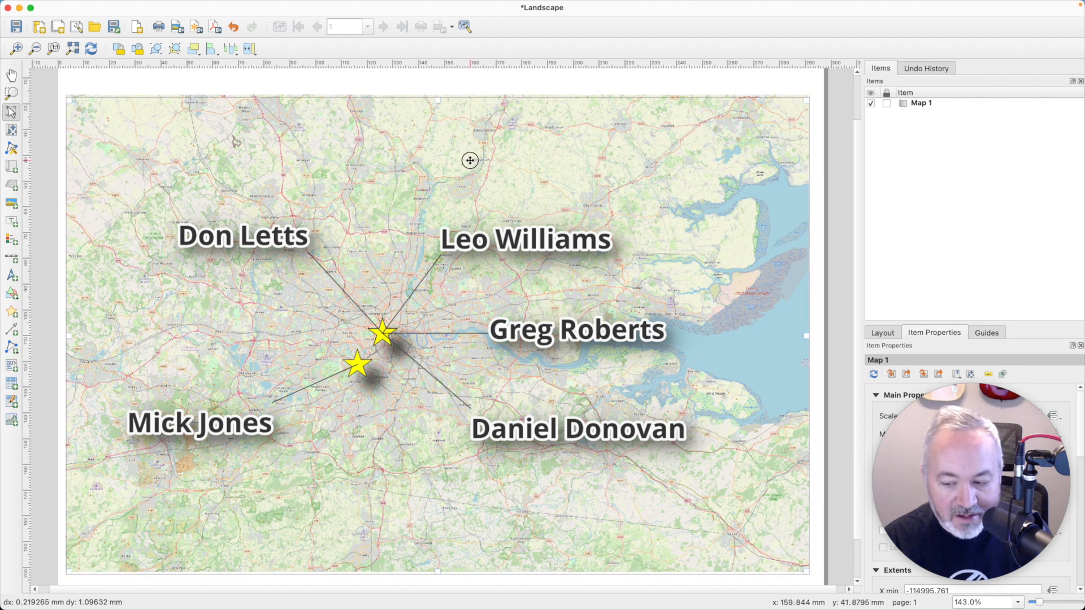
- Add a label across the blank strip above the map reading "Birthplaces of the Founding Members of Big Audio Dynamite"
key("ctrl+0")
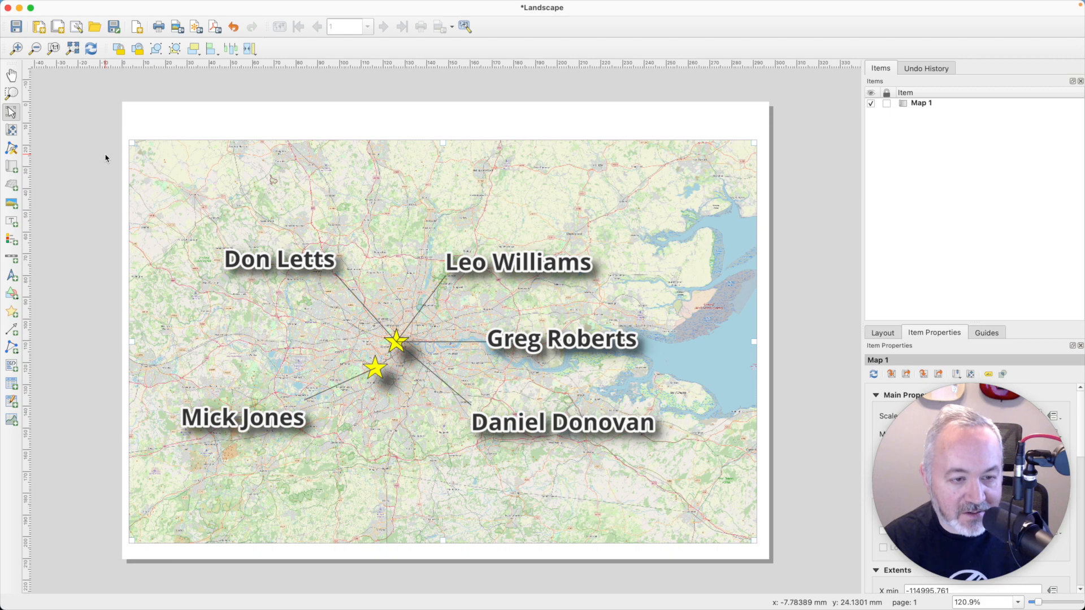
left_click(11, 221)
left_click_drag(125, 107, 755, 133)
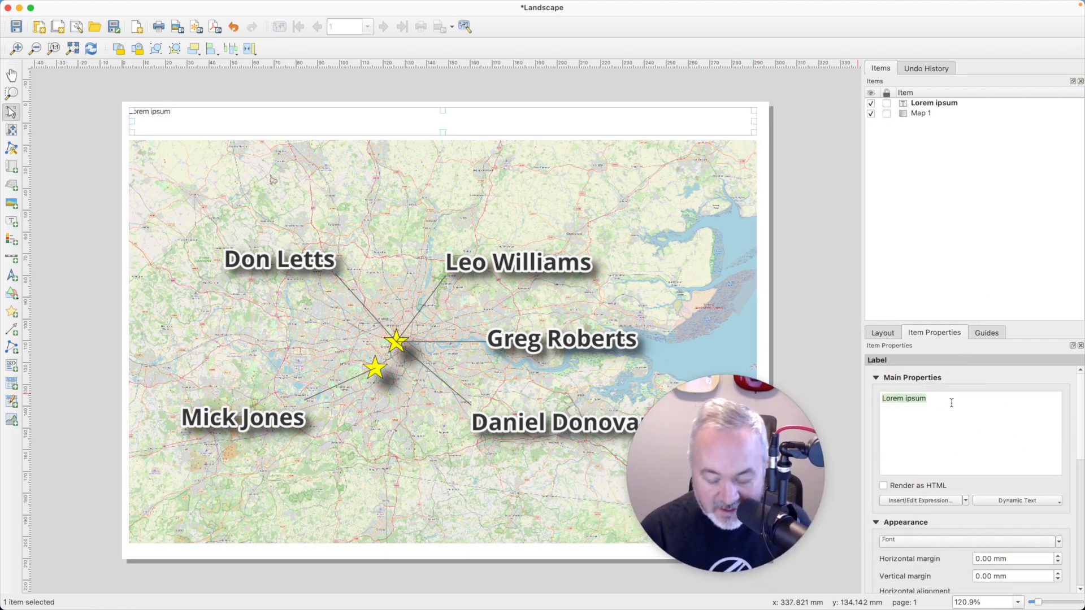
type("Birthplaces")
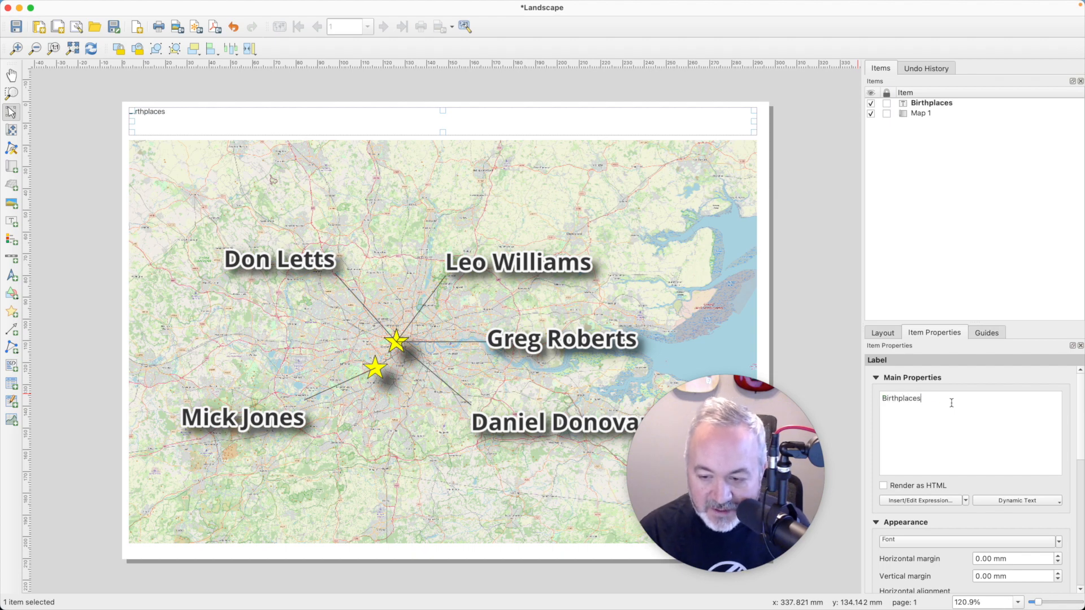
type(" of the Founding")
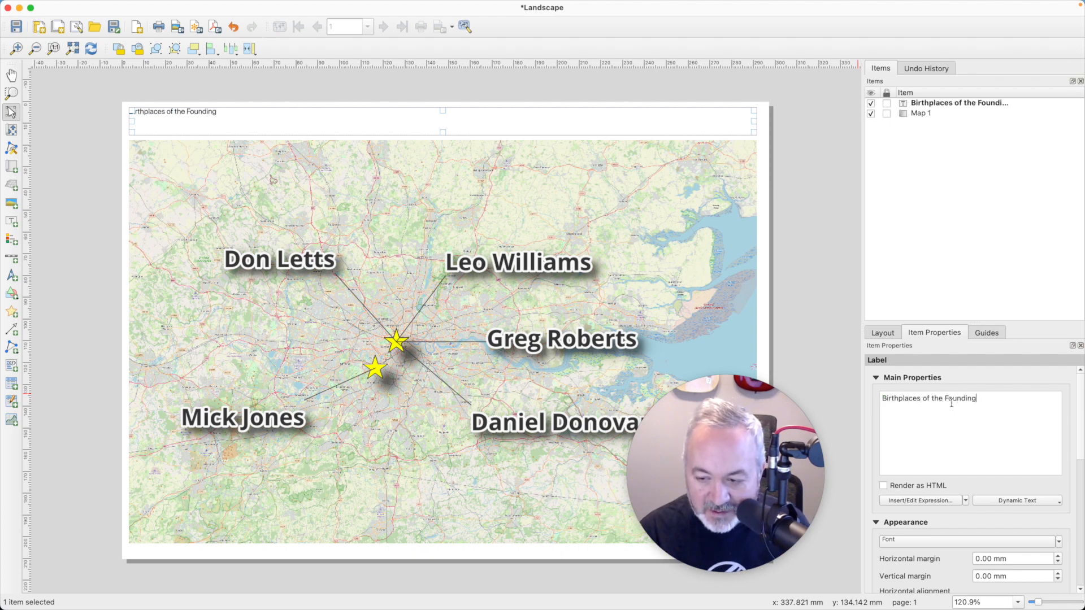
type(" Members of Big ")
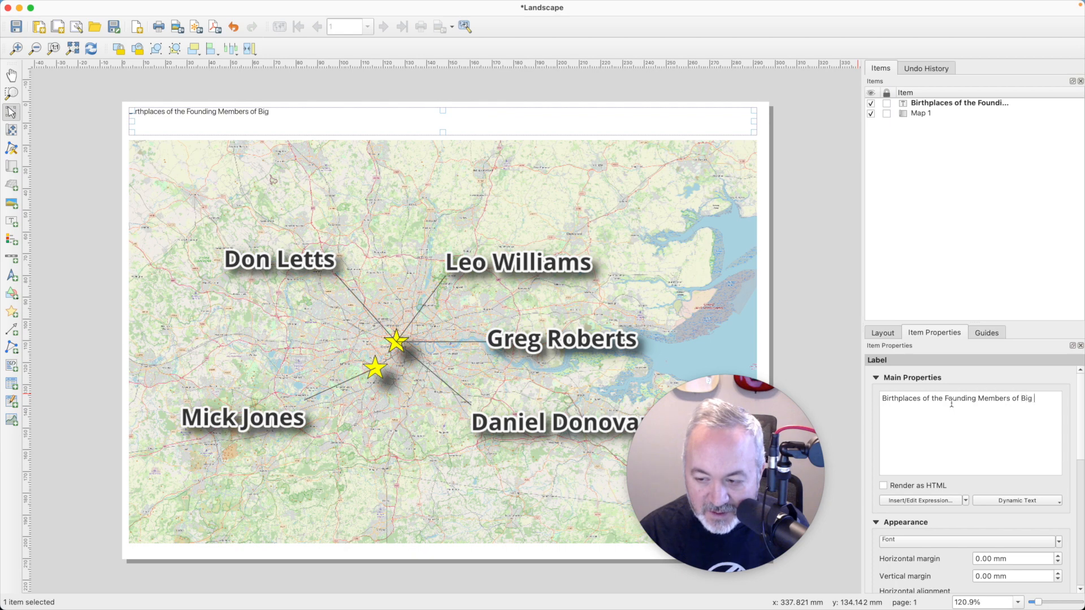
type("Audio Dynamite")
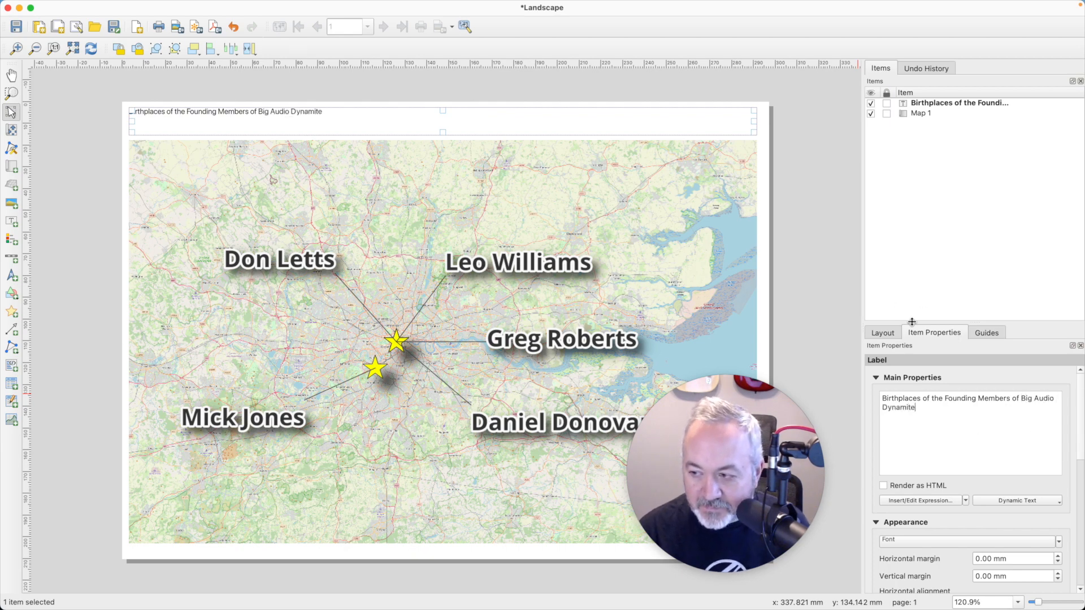
- Try Apple Chancery as the title label's font
left_click_drag(910, 321, 920, 189)
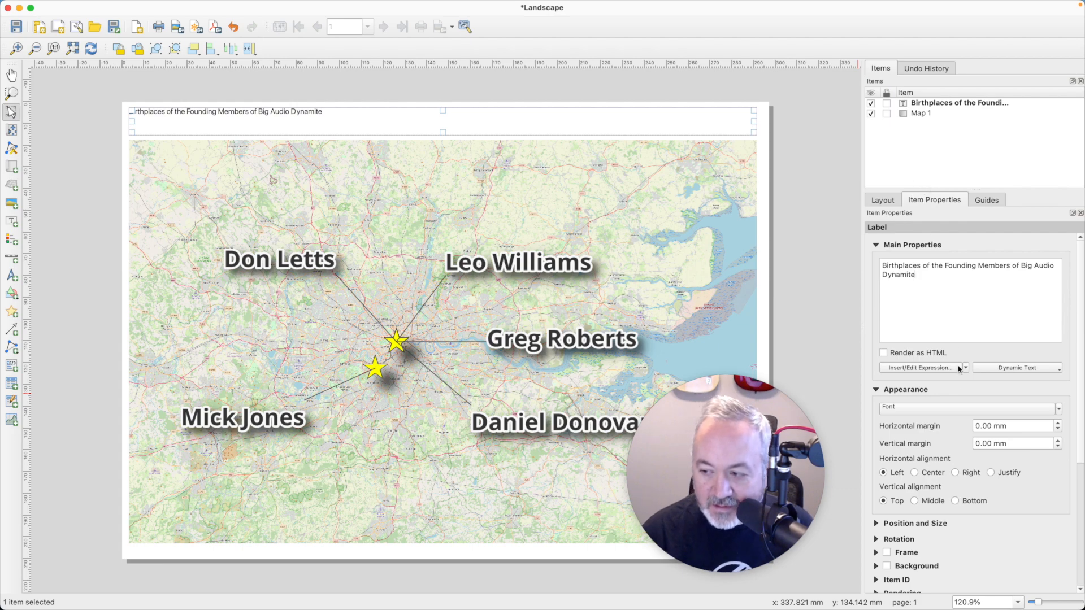
left_click(957, 407)
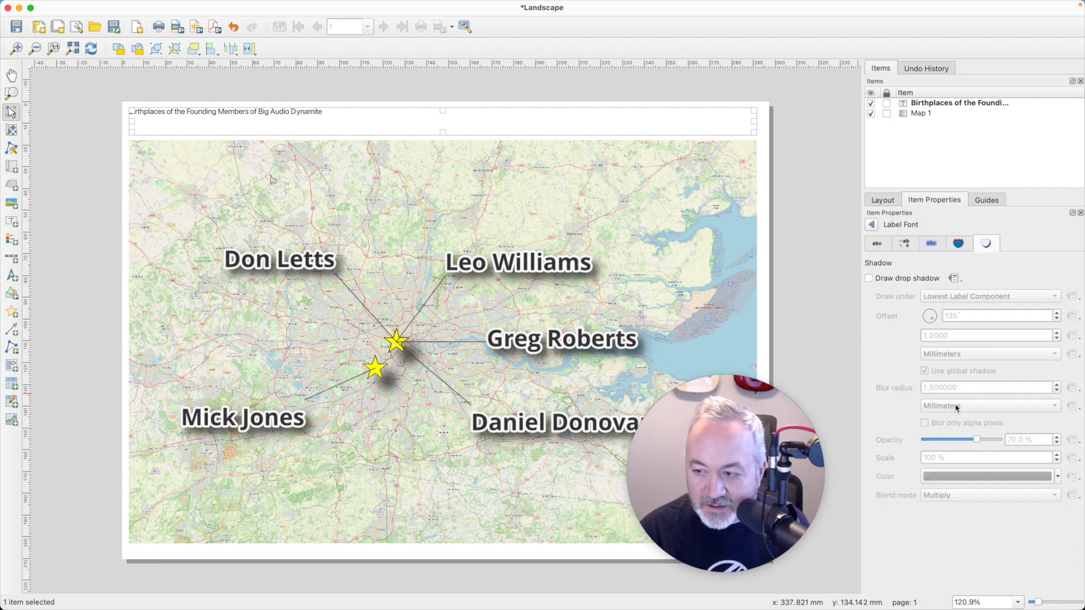
left_click(877, 243)
left_click(1055, 279)
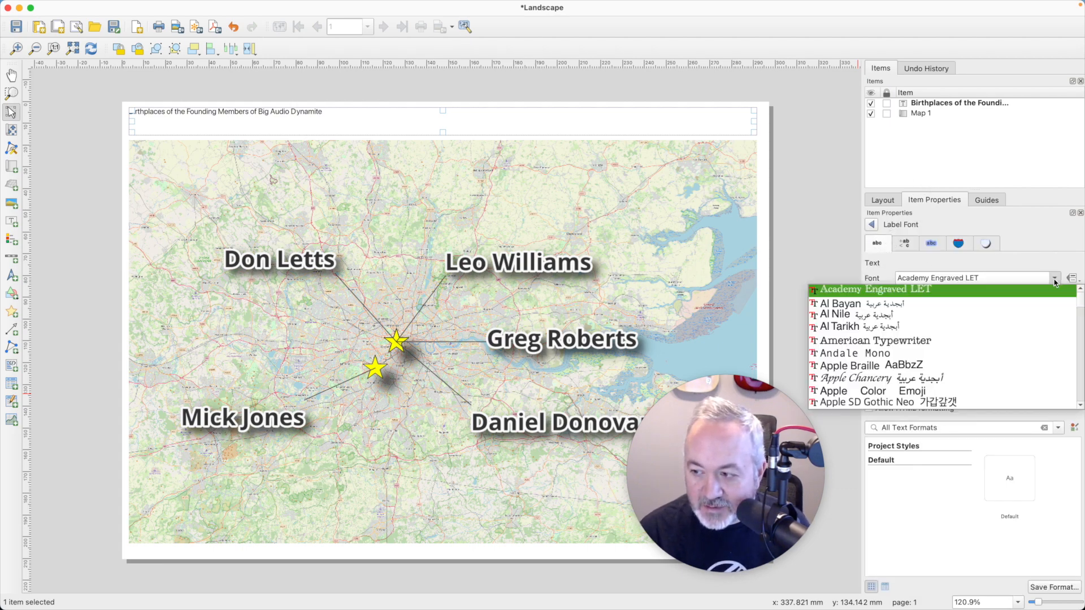
scroll(983, 320, "down", 2)
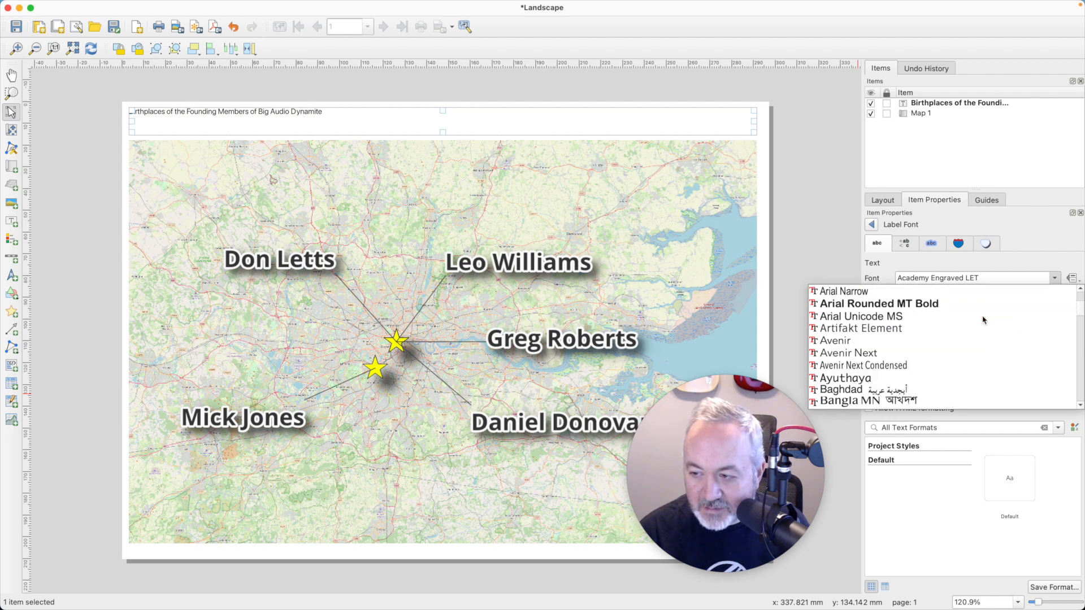
scroll(909, 308, "up", 5)
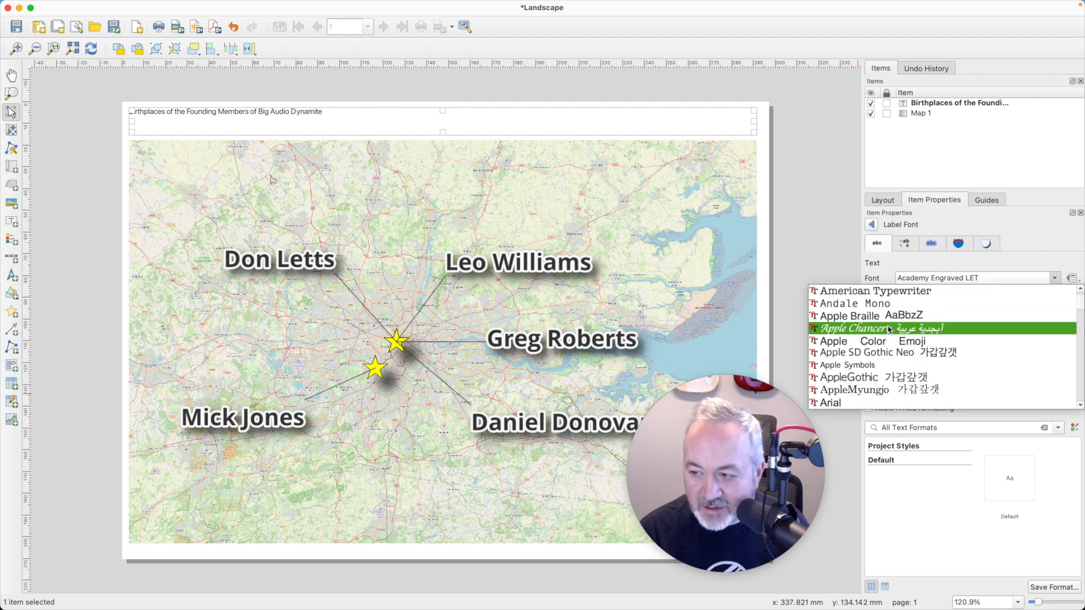
left_click(889, 329)
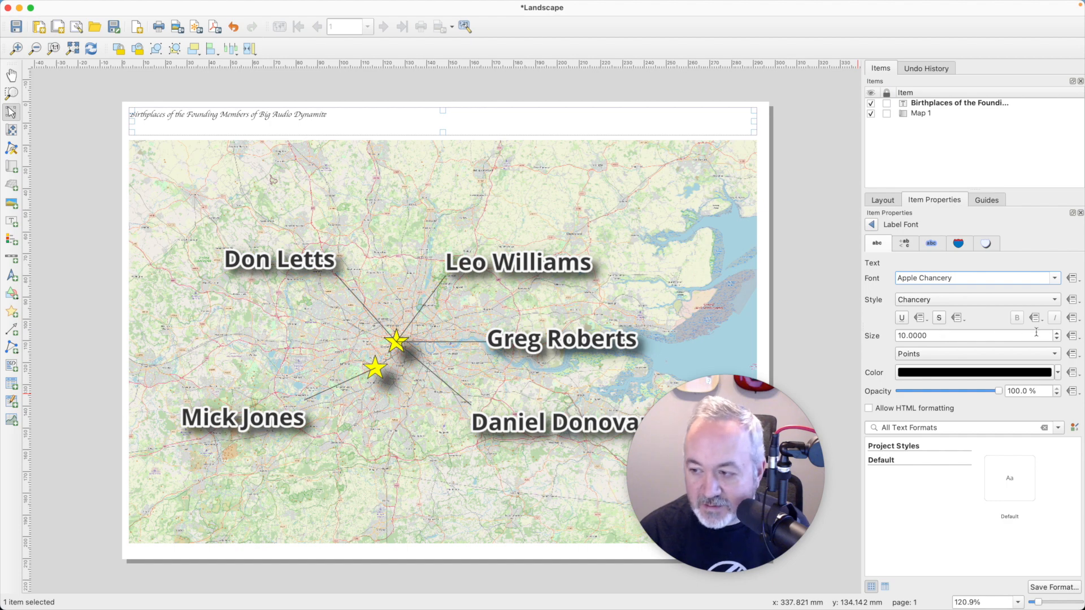
- Set the title label's font to SignPainter in HouseScript Semibold style at 40 points
left_click(1055, 334)
left_click(1055, 333)
left_click(1056, 333)
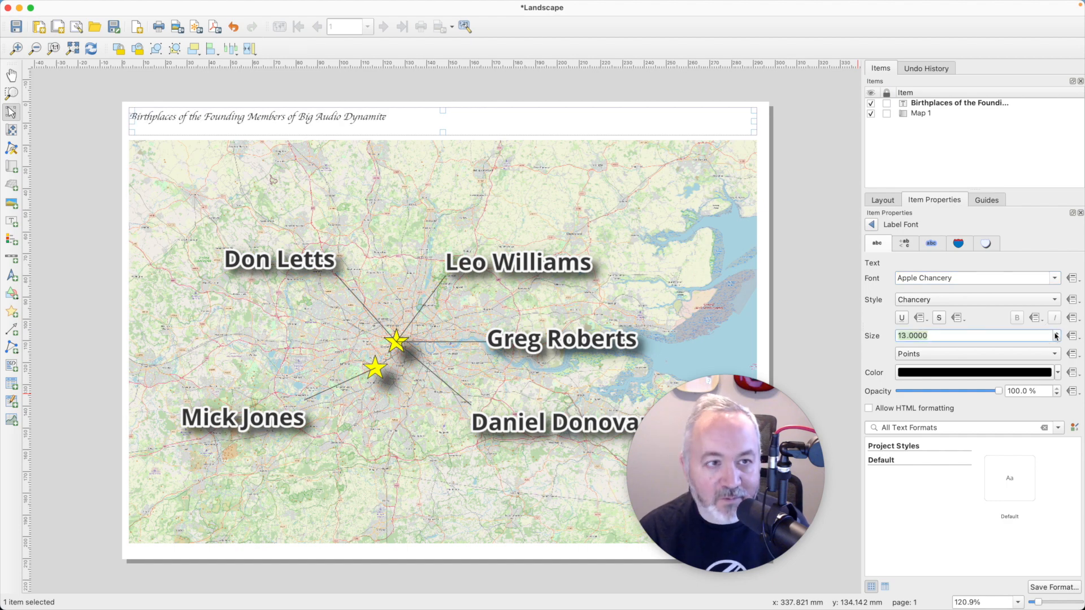
left_click(1055, 334)
left_click(1055, 333)
left_click(1055, 333)
left_click(1055, 333)
left_click(1056, 333)
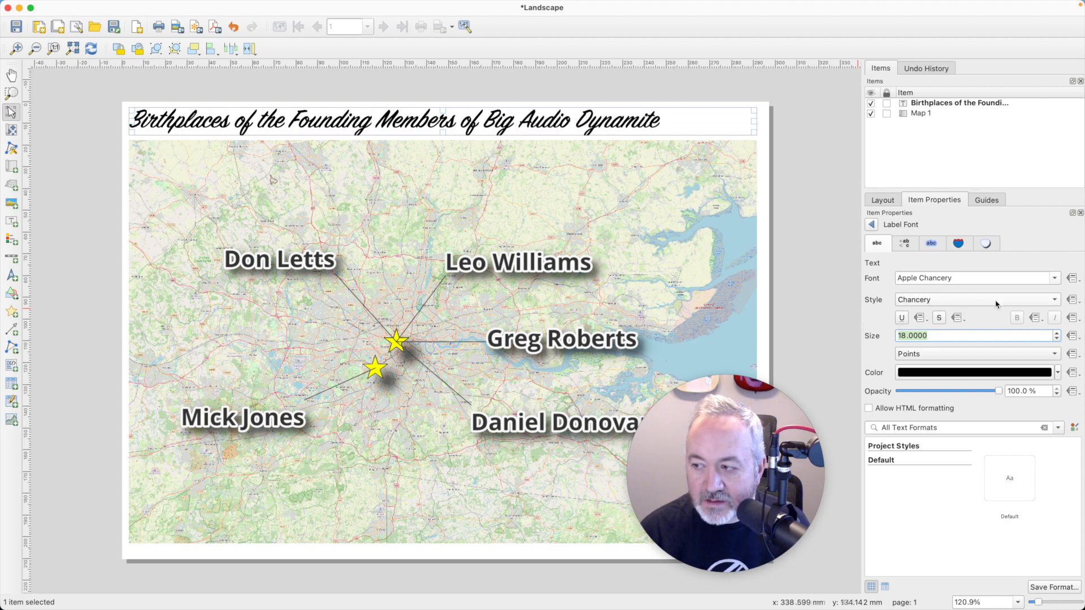
left_click(1055, 333)
left_click(1055, 333)
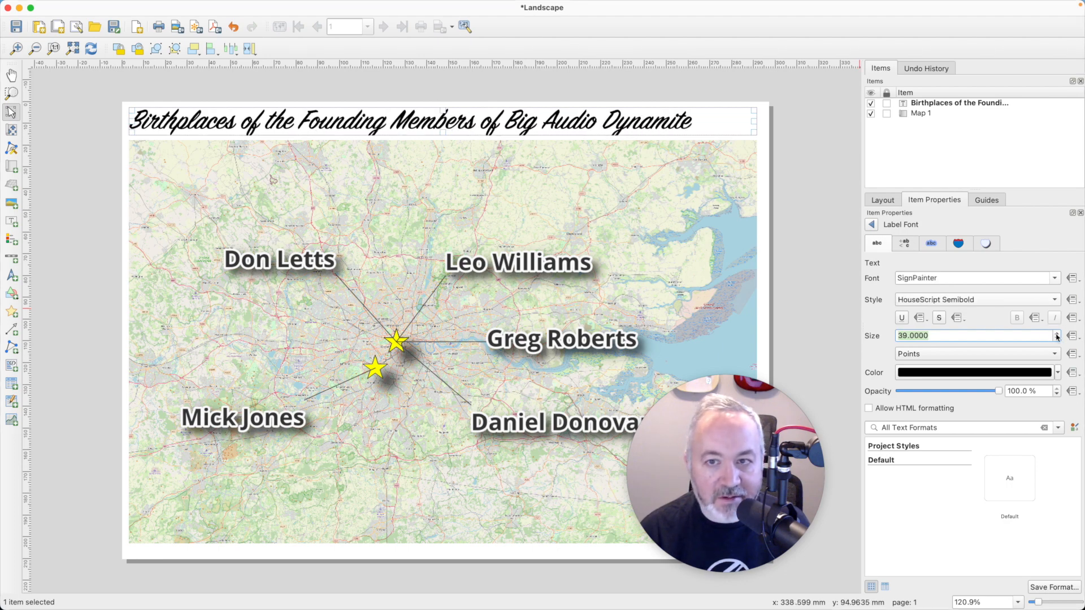
left_click(1056, 334)
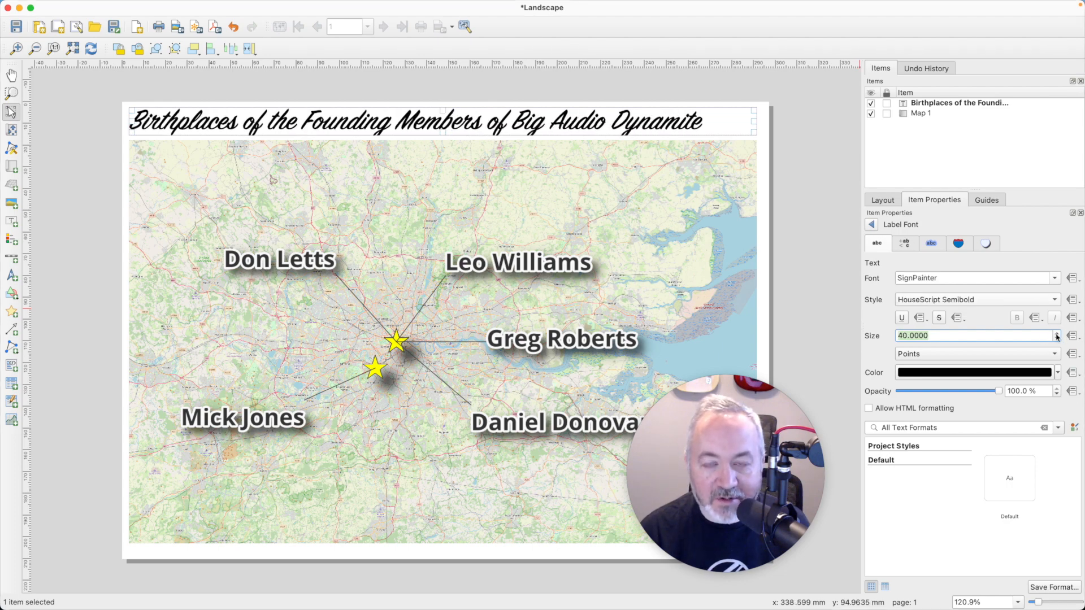
- Try centring the title text horizontally in its label, and return it to left alignment
left_click(871, 224)
left_click(914, 473)
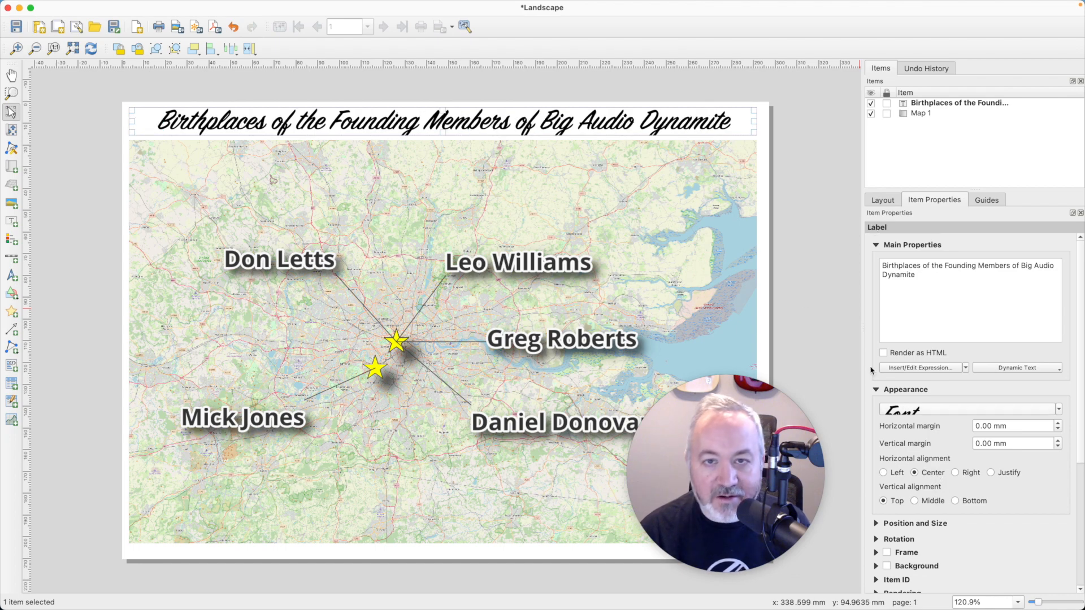
left_click(891, 473)
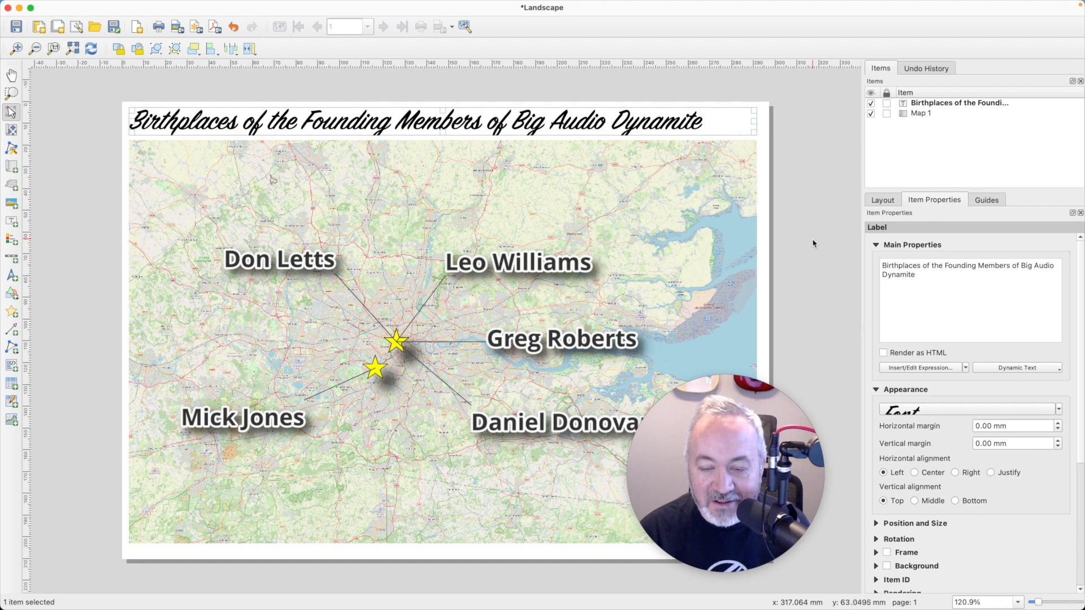
- Enable a frame around the title label and look through its rendering settings
left_click(886, 553)
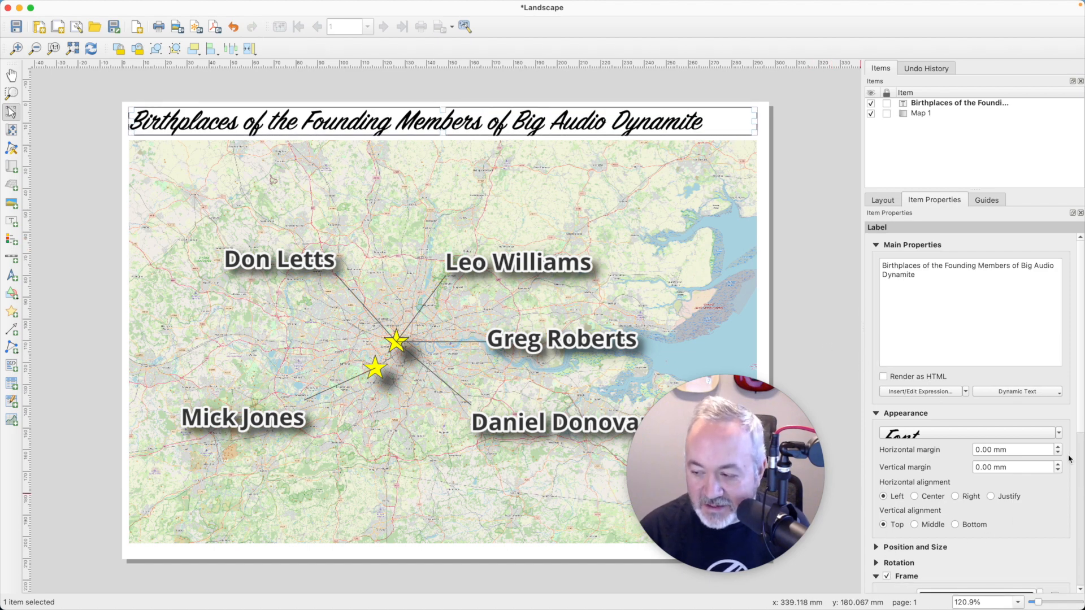
left_click_drag(1078, 420, 1083, 594)
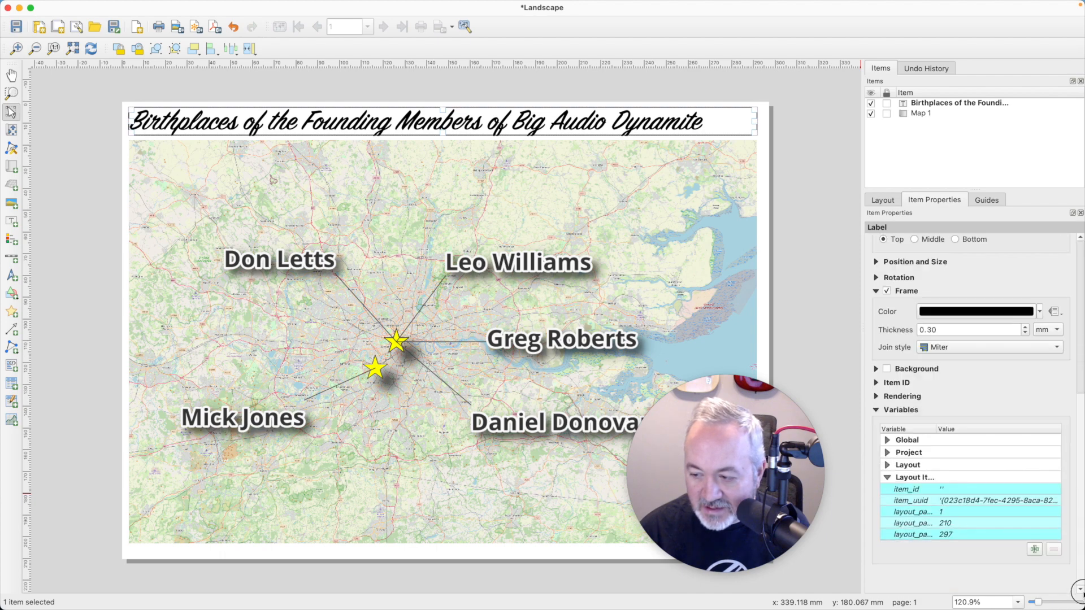
left_click(877, 409)
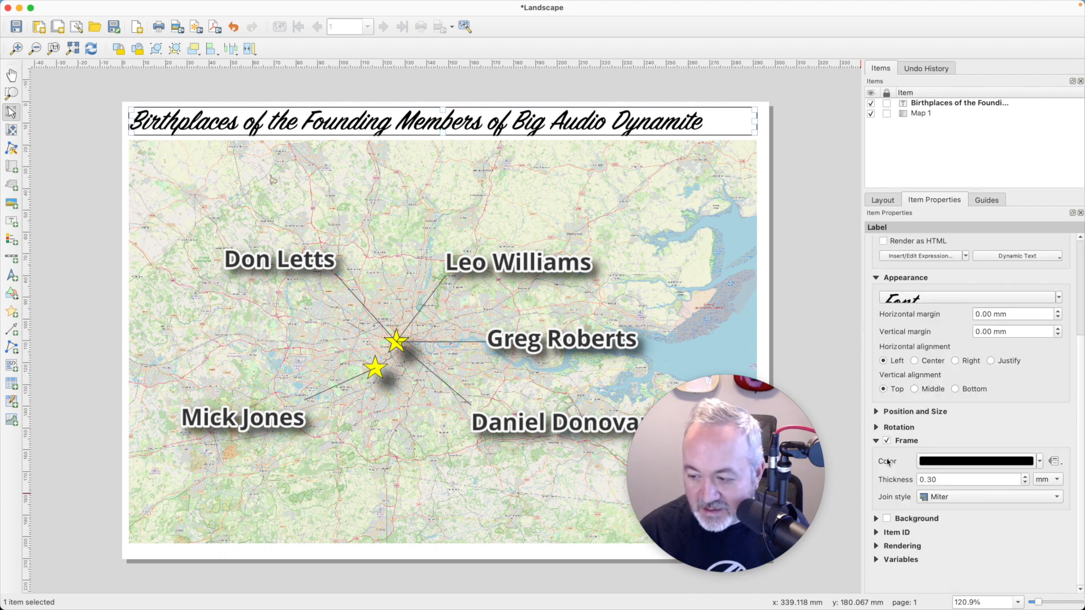
left_click(875, 545)
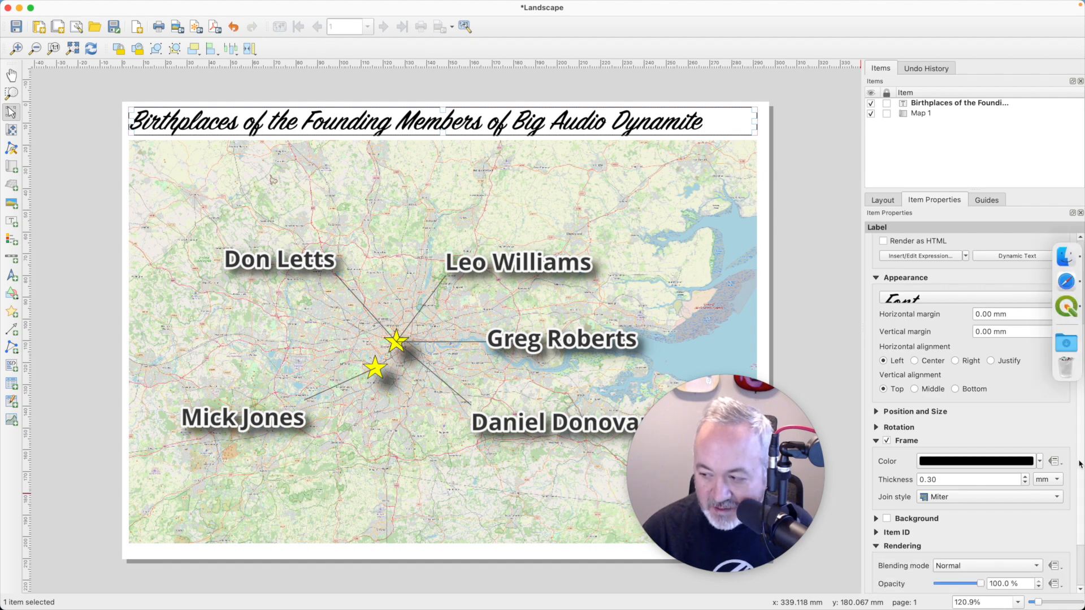
left_click_drag(1082, 464, 1080, 526)
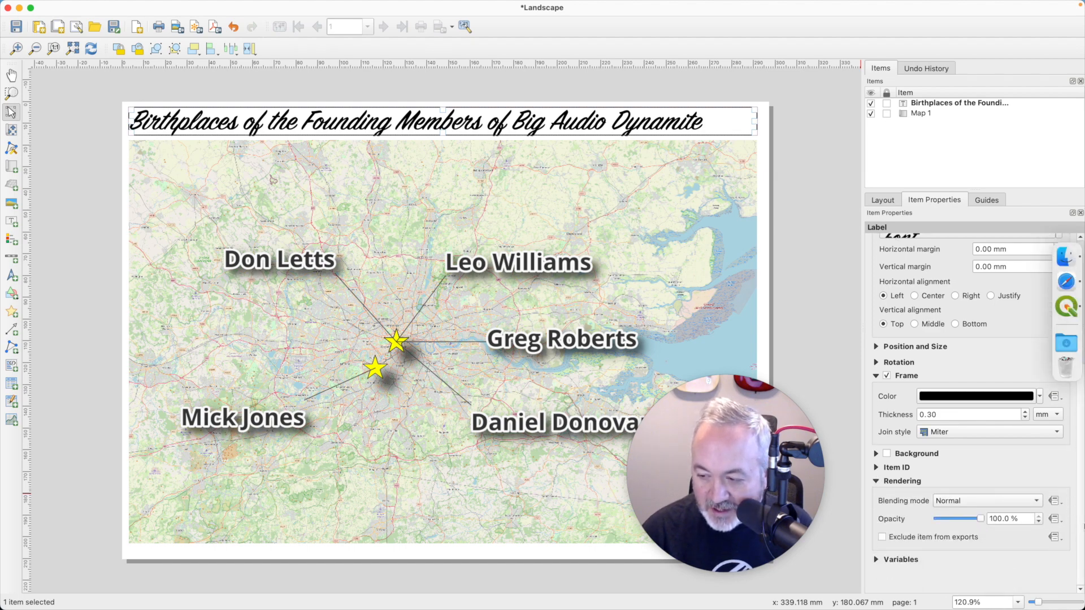
left_click_drag(1081, 525, 1072, 395)
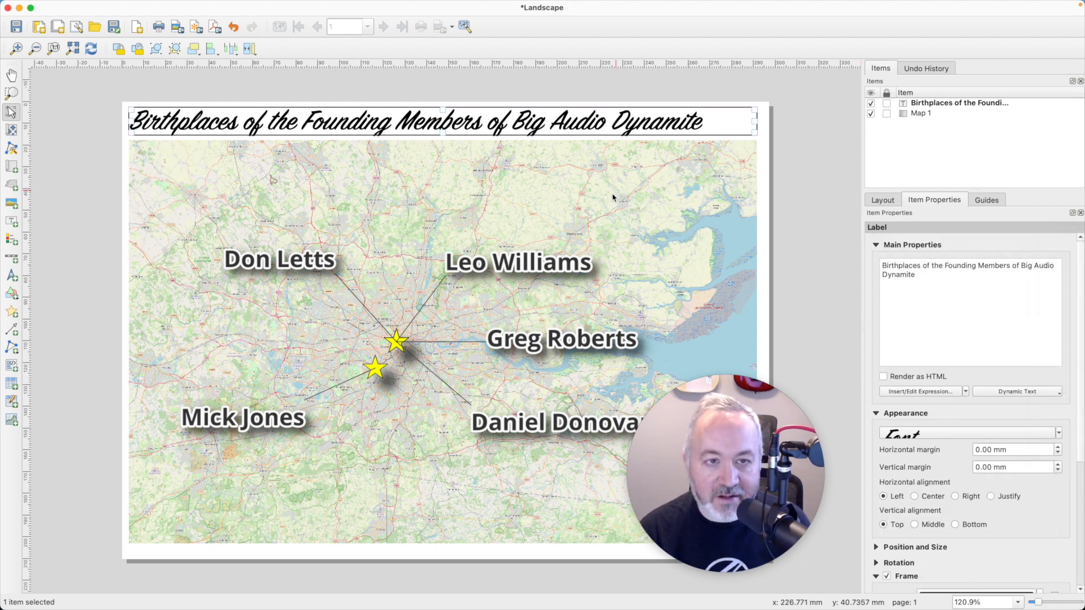
- Switch to the main project window, set the birthplaces layer's label font to SignPainter, and apply the layer properties
key("super+grave")
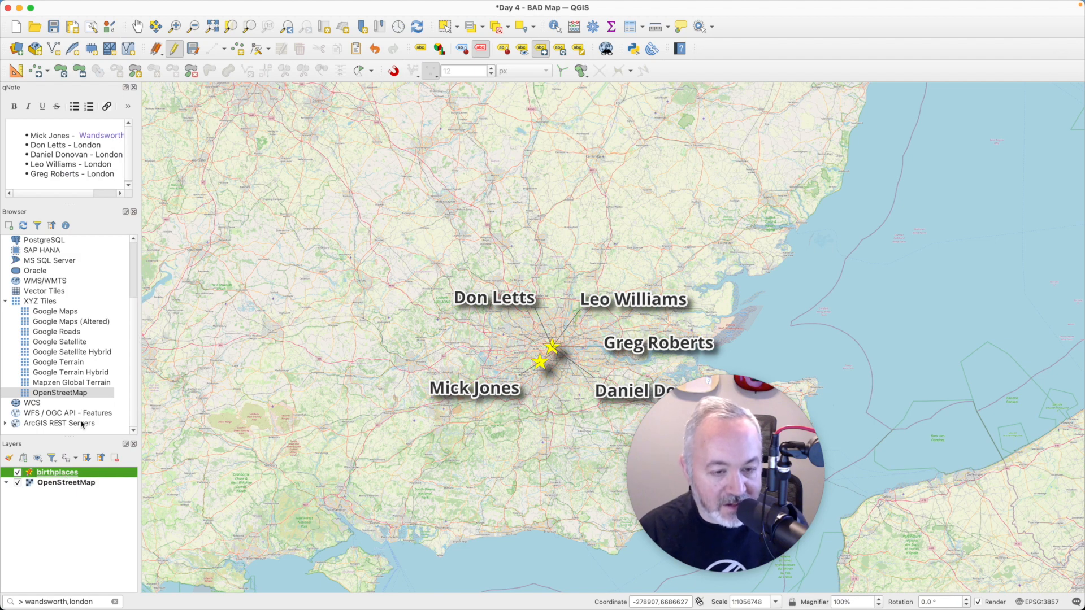
double_click(63, 476)
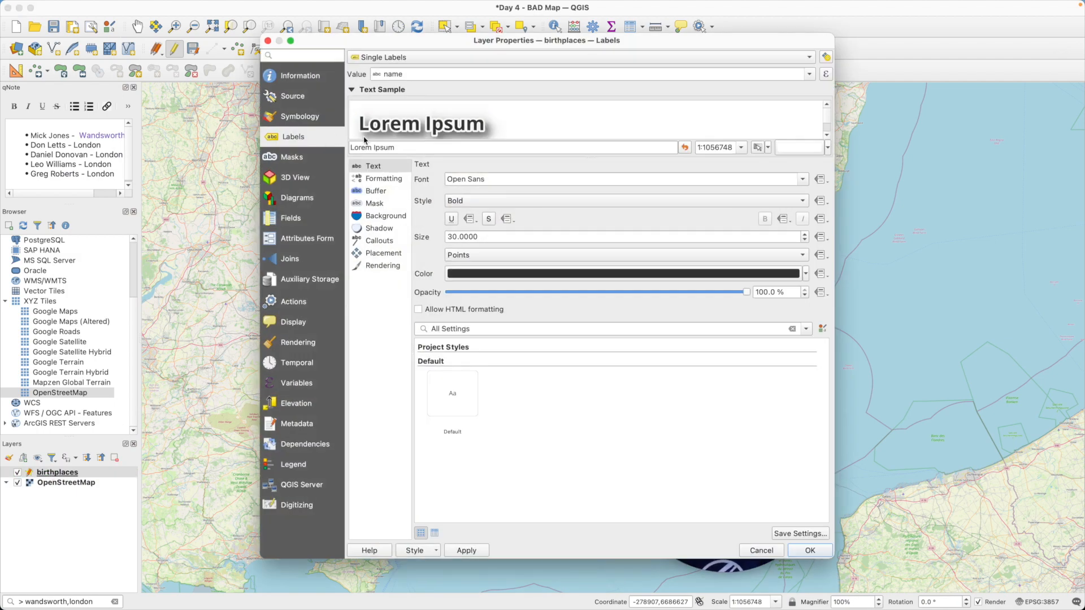
left_click(792, 173)
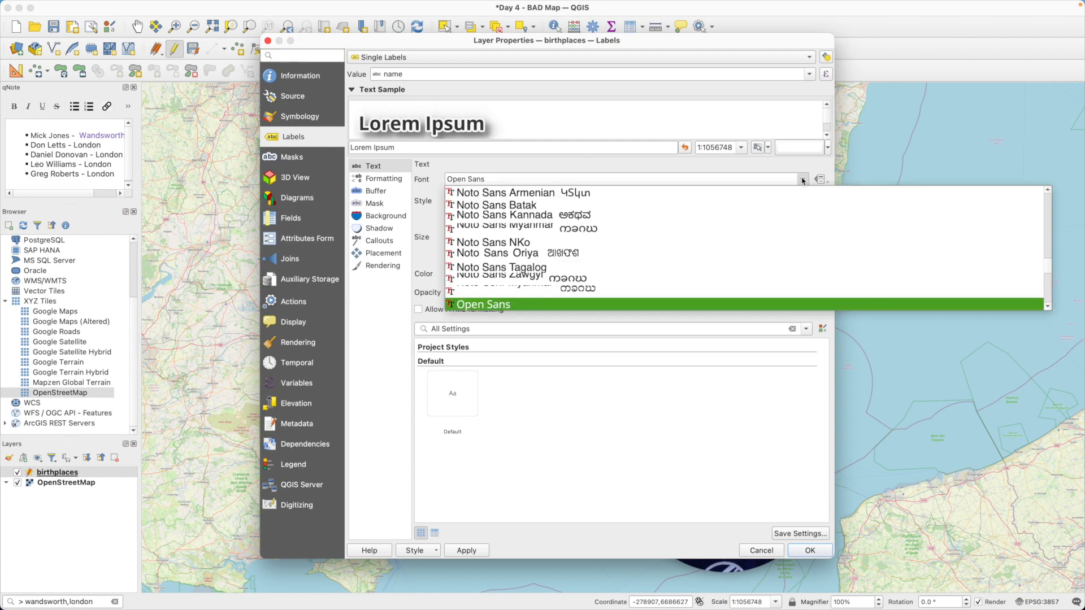
scroll(667, 297, "down", 10)
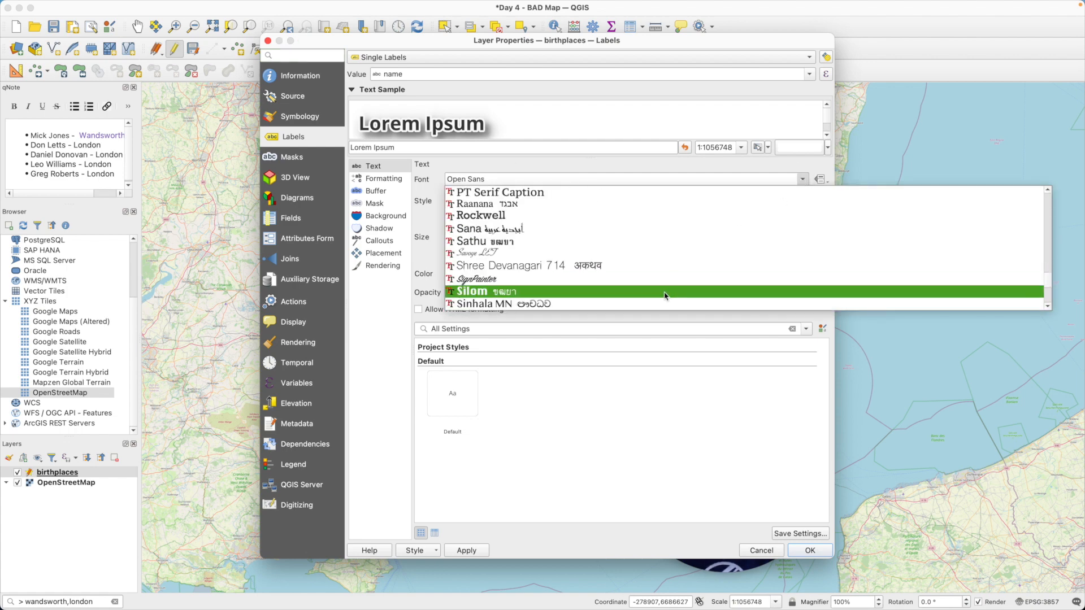
scroll(665, 295, "down", 1)
left_click(507, 268)
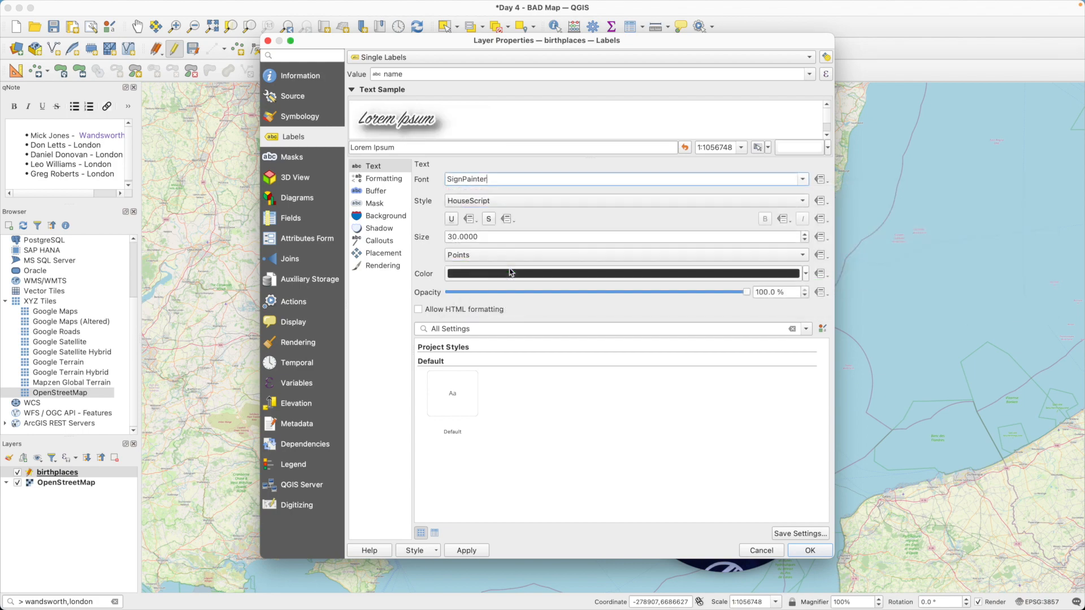
left_click(809, 551)
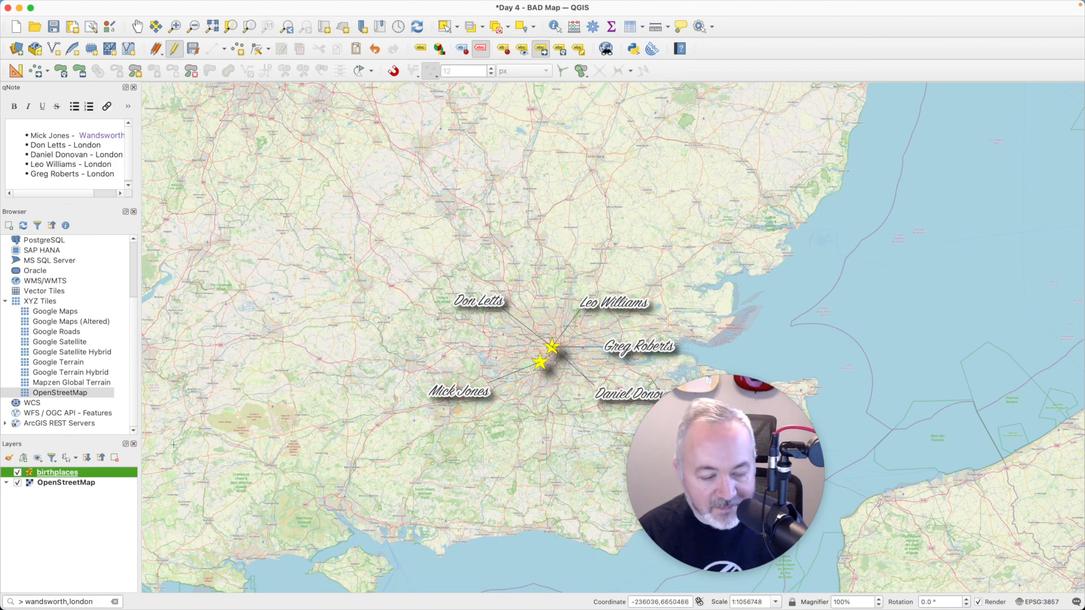
- Set the birthplaces layer's label font to Trattatello and apply the layer properties
double_click(76, 476)
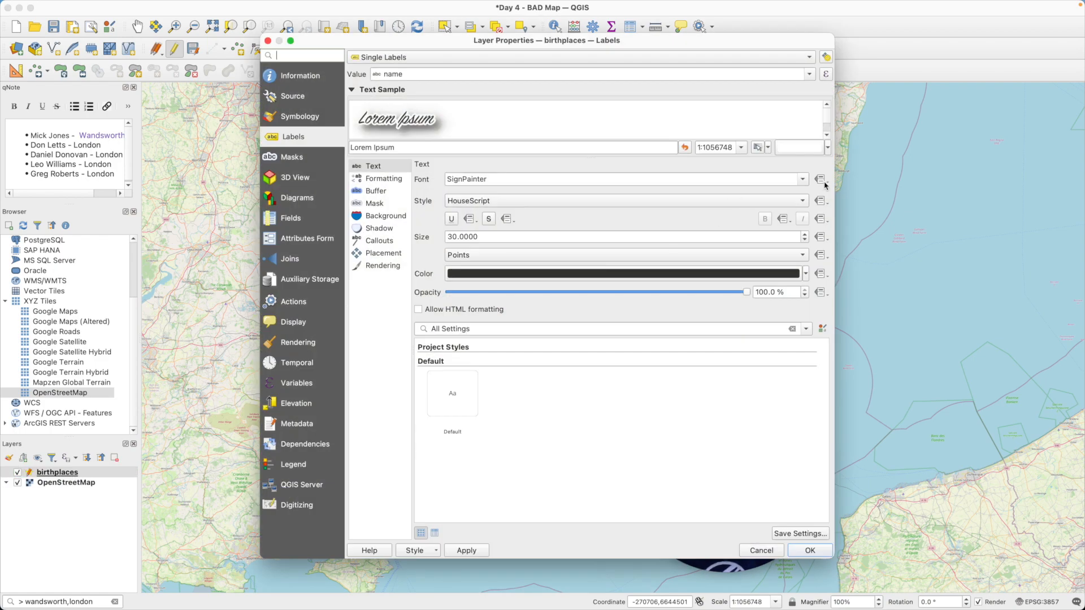
left_click(800, 180)
scroll(797, 266, "down", 5)
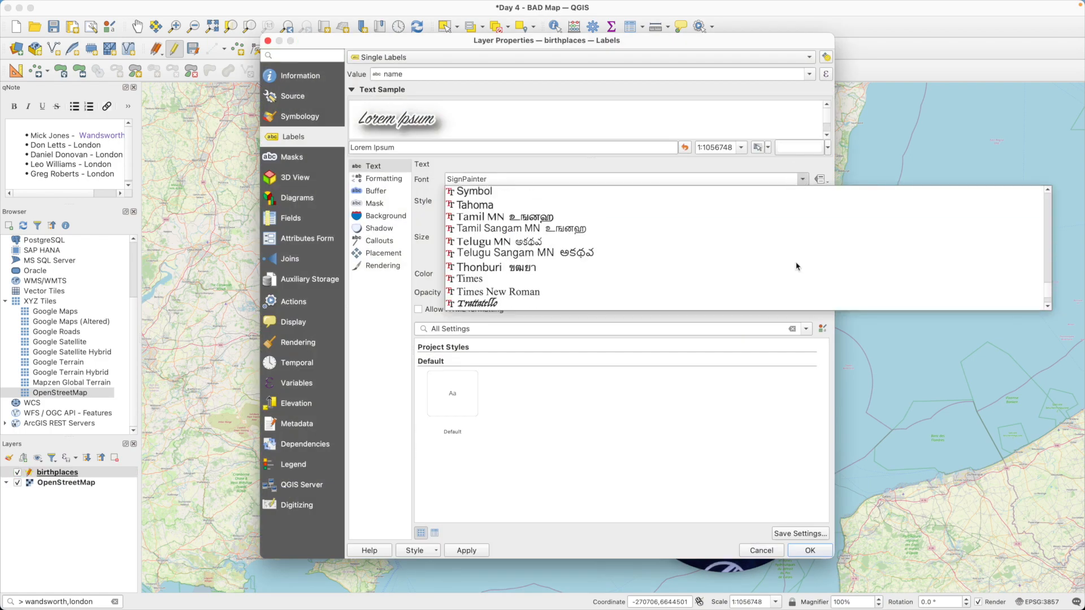
scroll(735, 271, "down", 1)
left_click(671, 290)
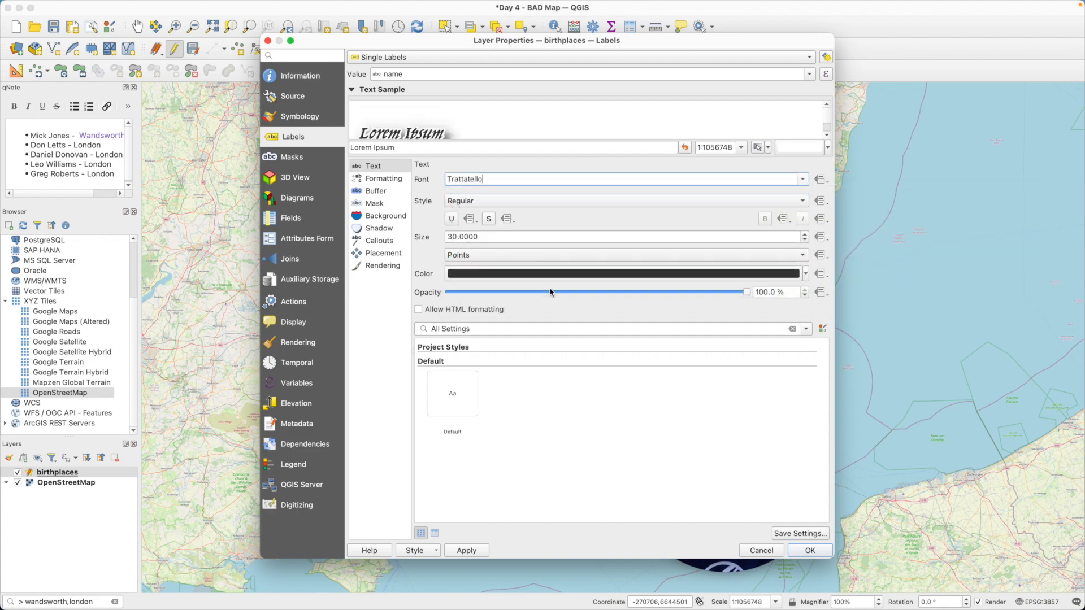
left_click(811, 550)
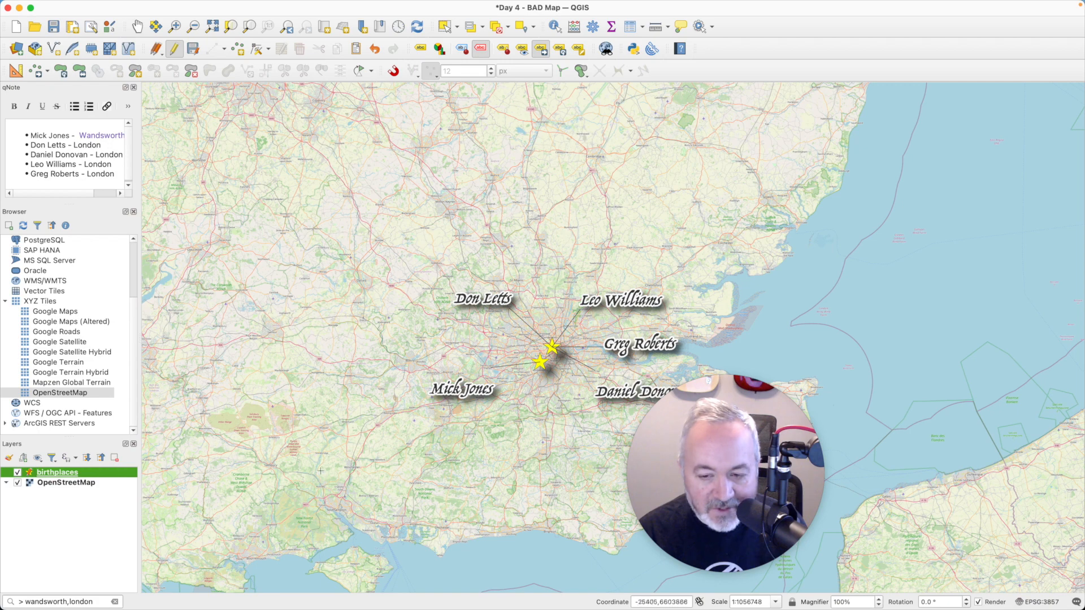
- Set the birthplaces layer's label font to Academy Engraved LET, apply the layer properties, and refresh the Landscape print layout
double_click(80, 475)
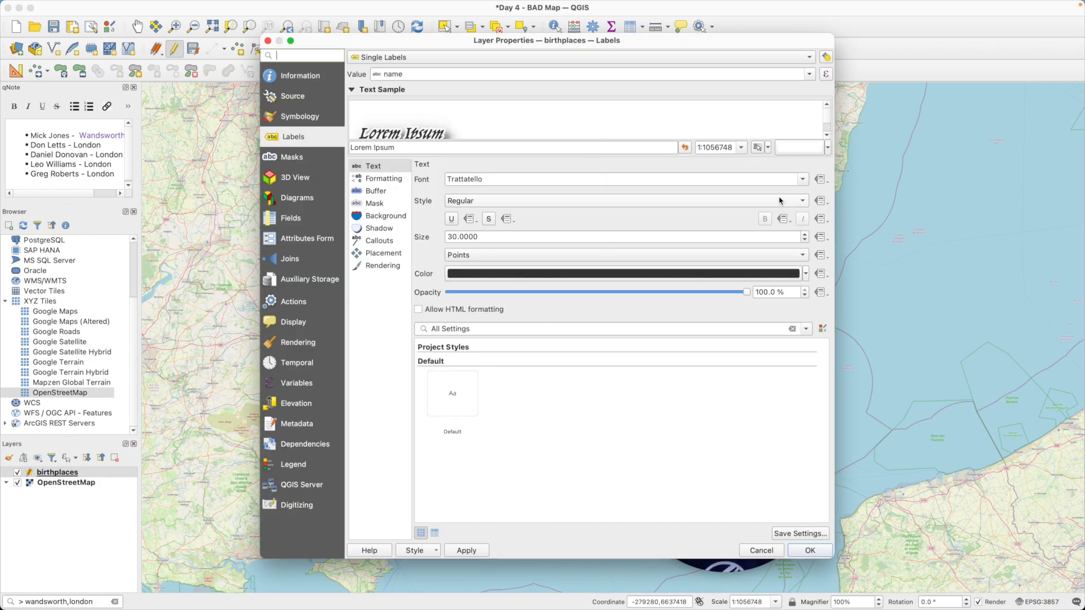
left_click(801, 180)
scroll(735, 271, "up", 20)
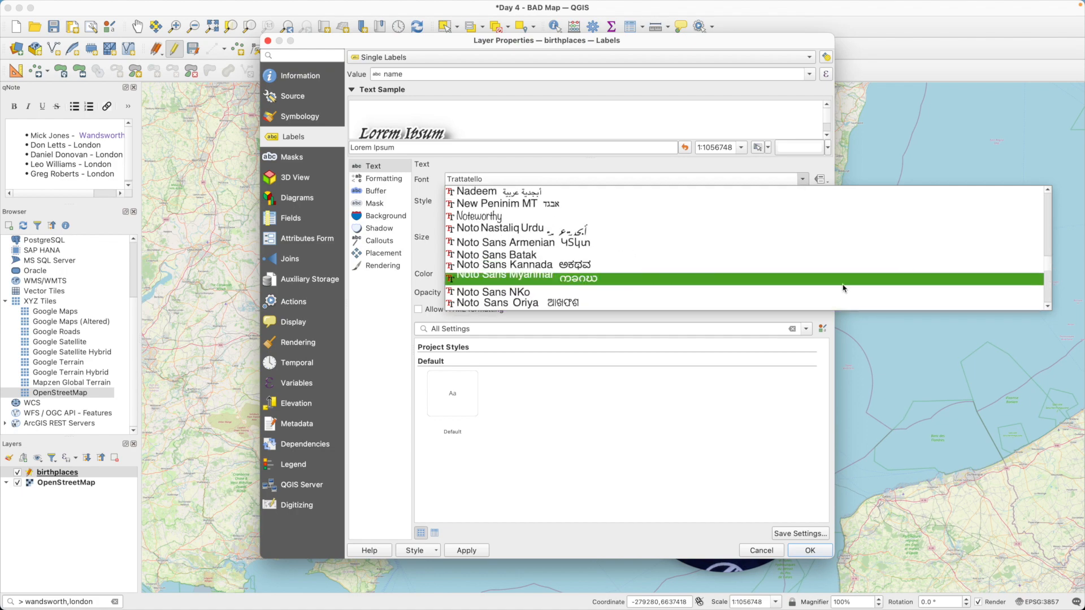
left_click(548, 191)
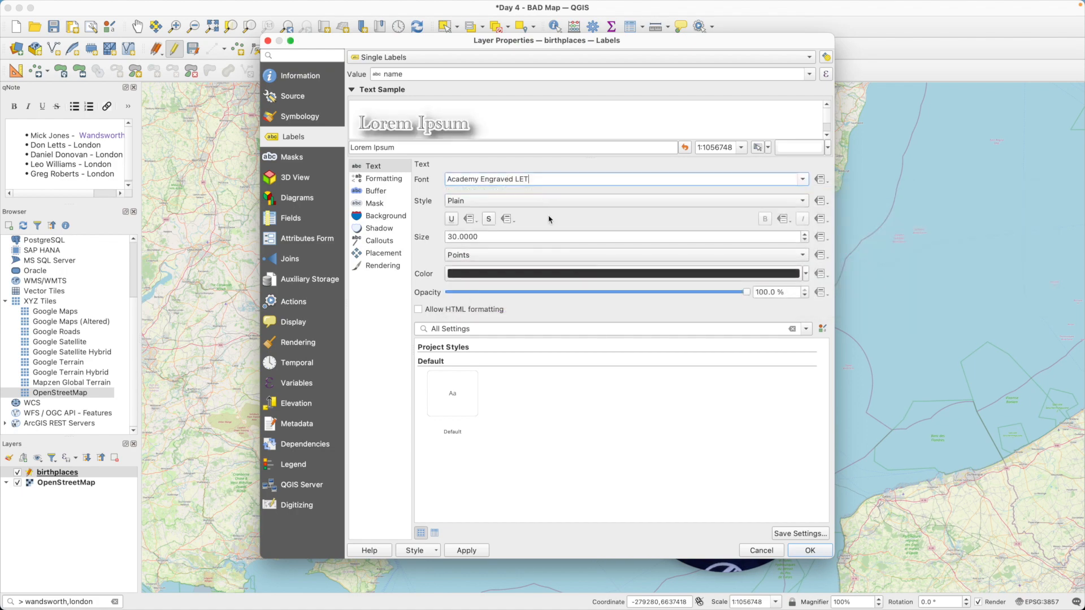
left_click(809, 550)
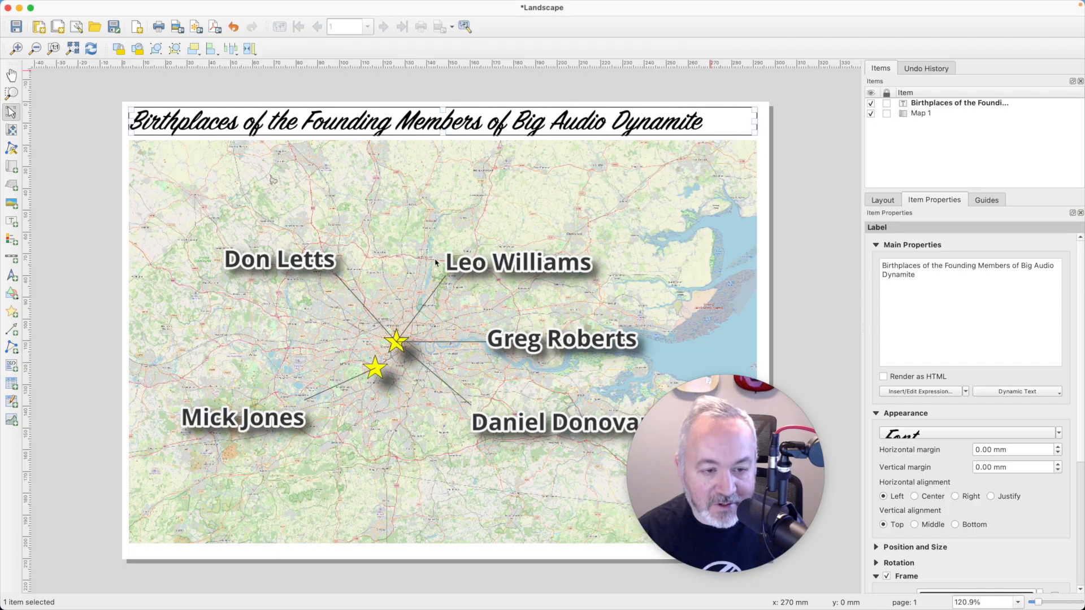
left_click(91, 49)
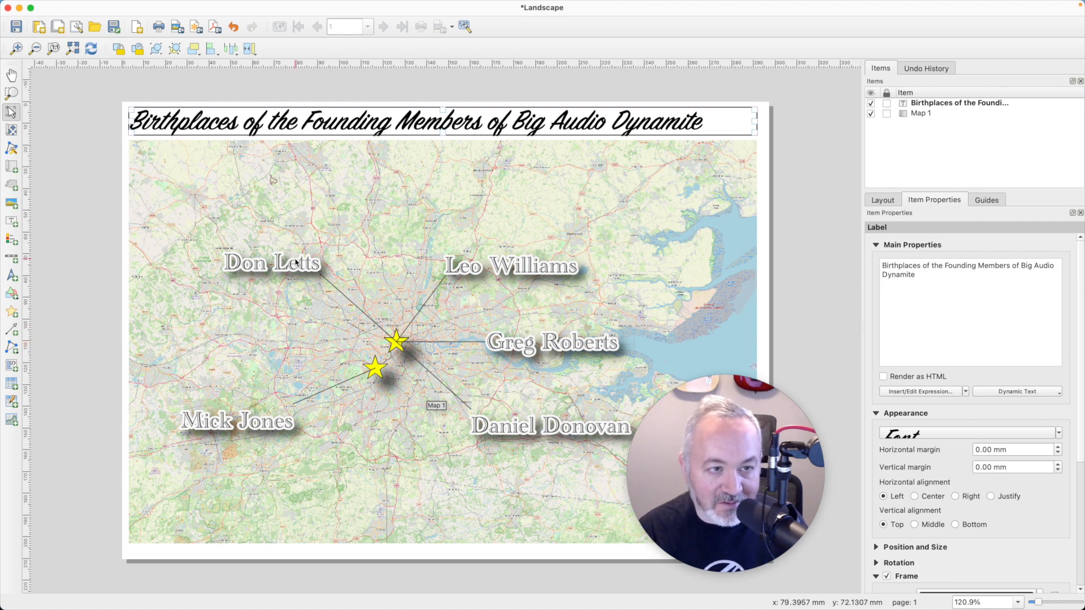
- Enable a frame around the layout's map with 0.50 mm thickness and the Round join style
left_click(696, 161)
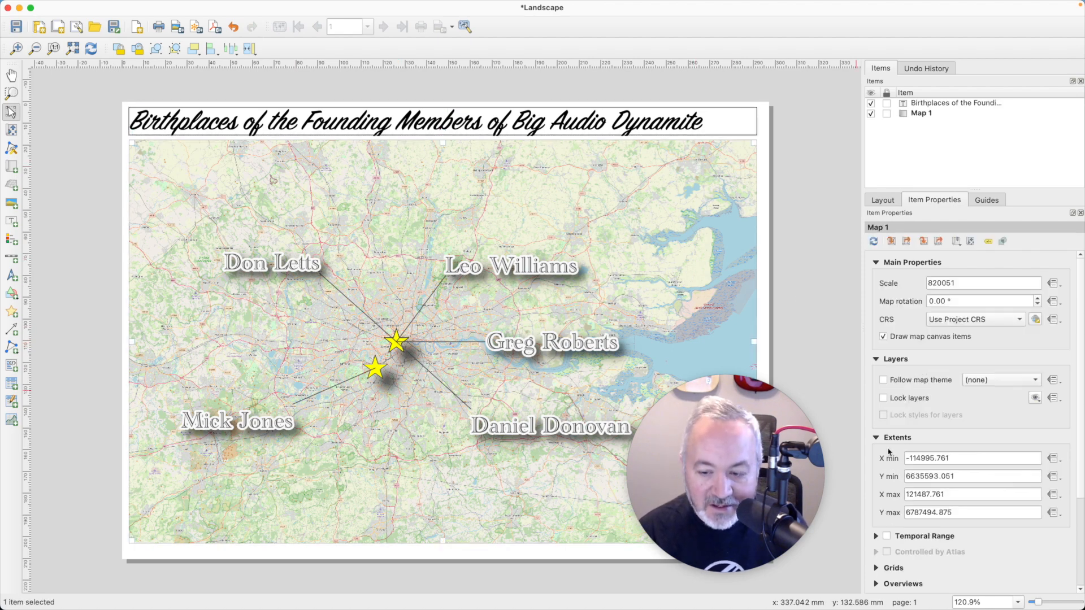
scroll(935, 474, "down", 3)
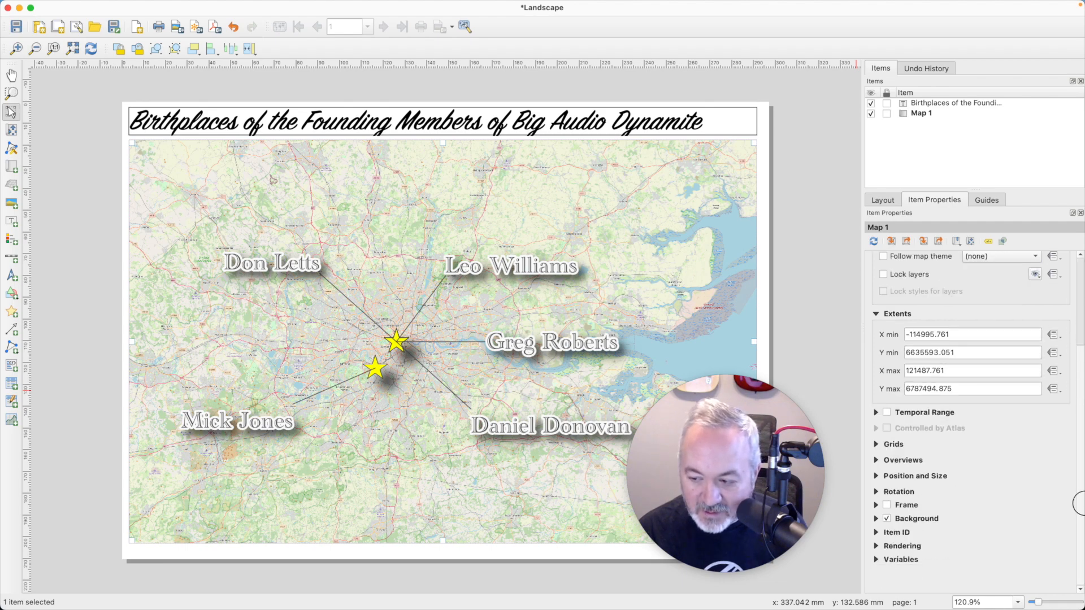
left_click(887, 505)
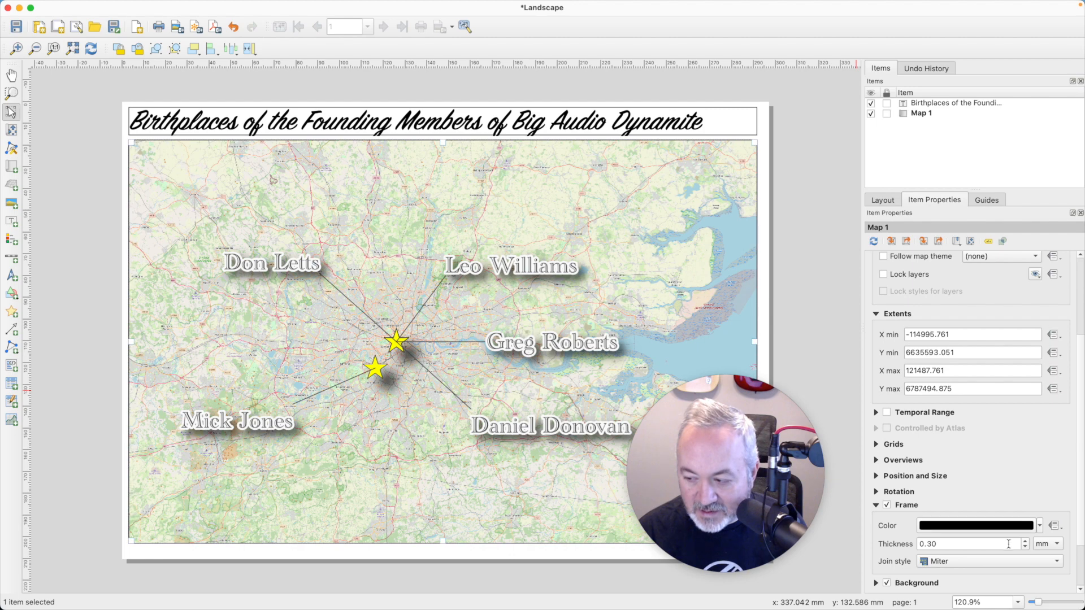
left_click_drag(967, 544, 831, 541)
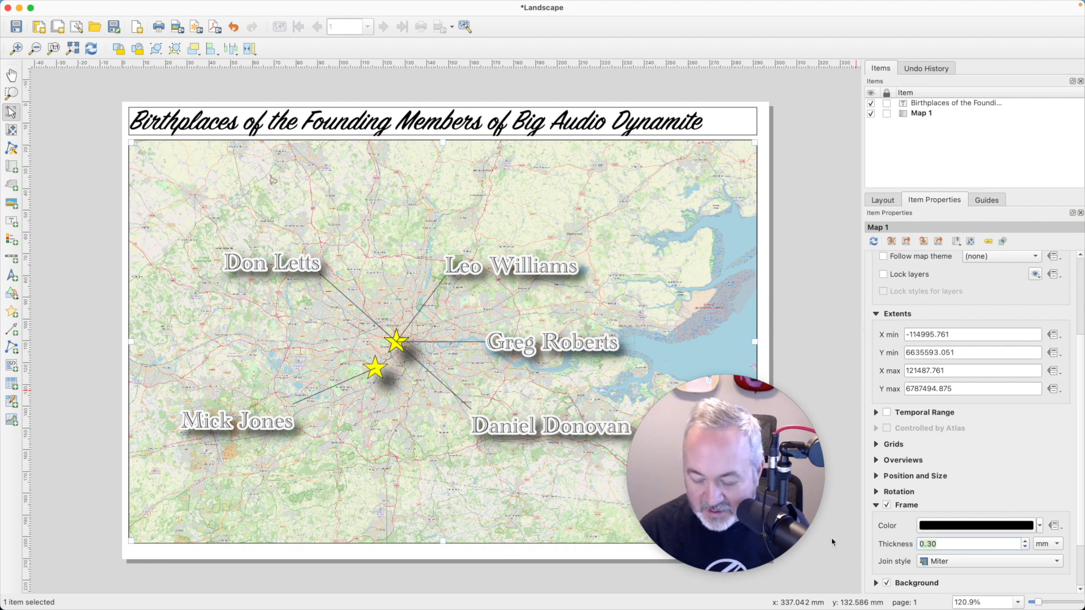
type("0.50")
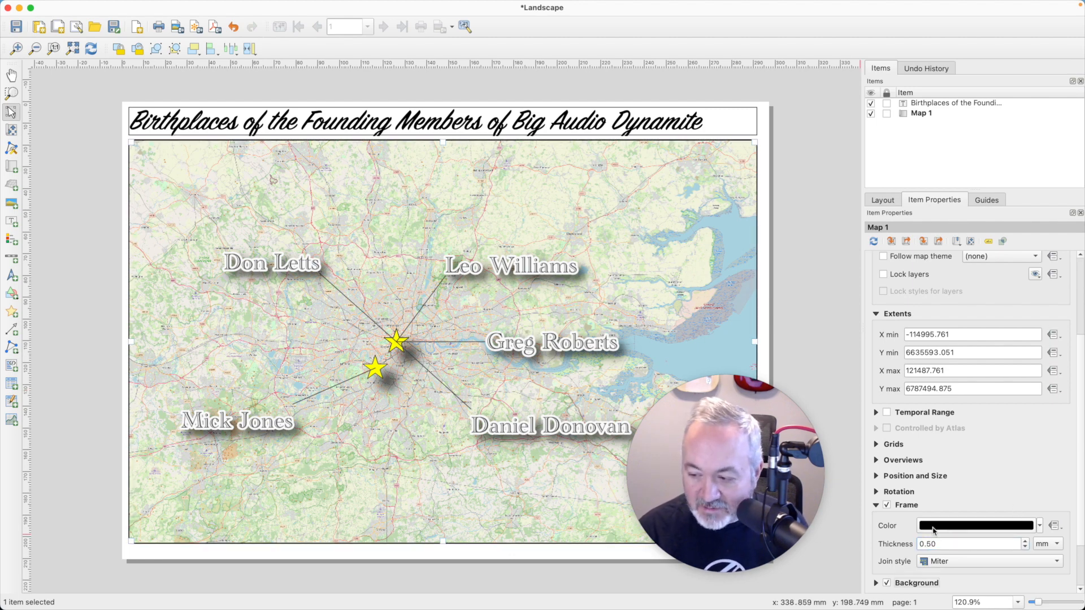
left_click(1054, 565)
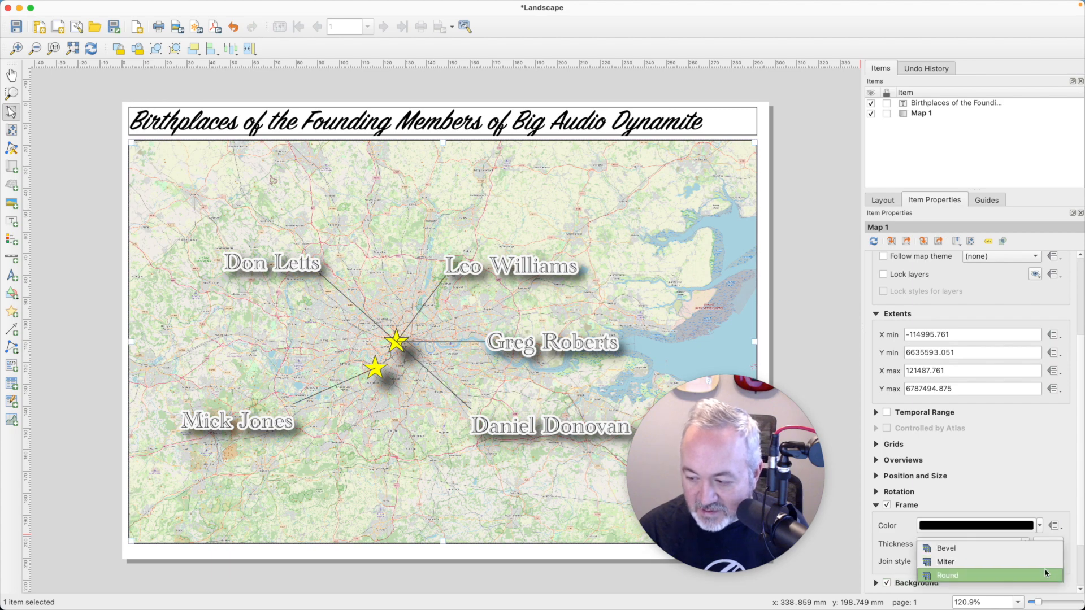
left_click(1045, 574)
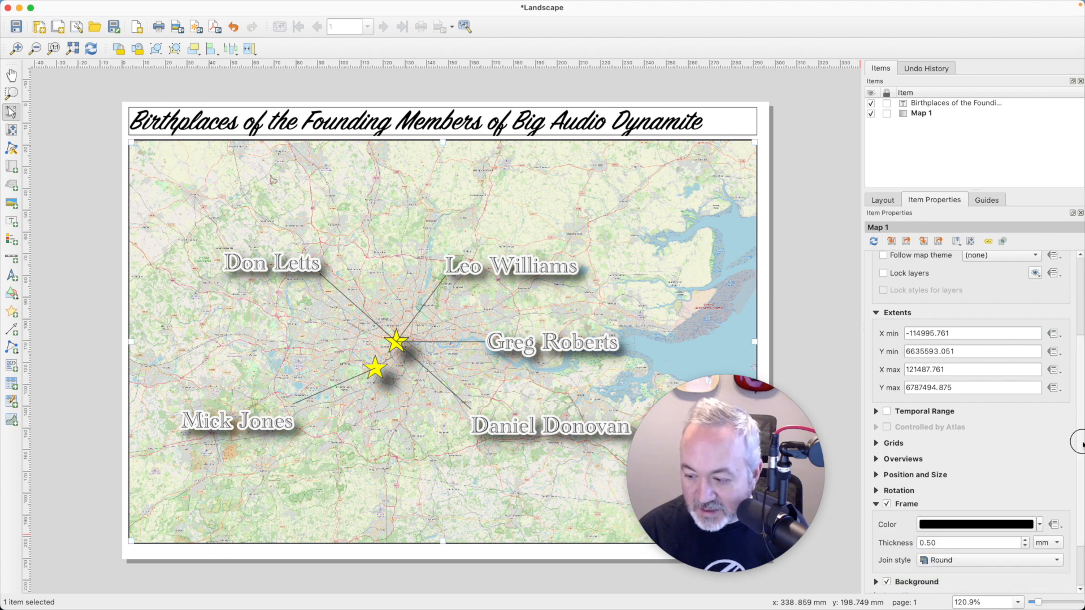
scroll(1077, 545, "down", 3)
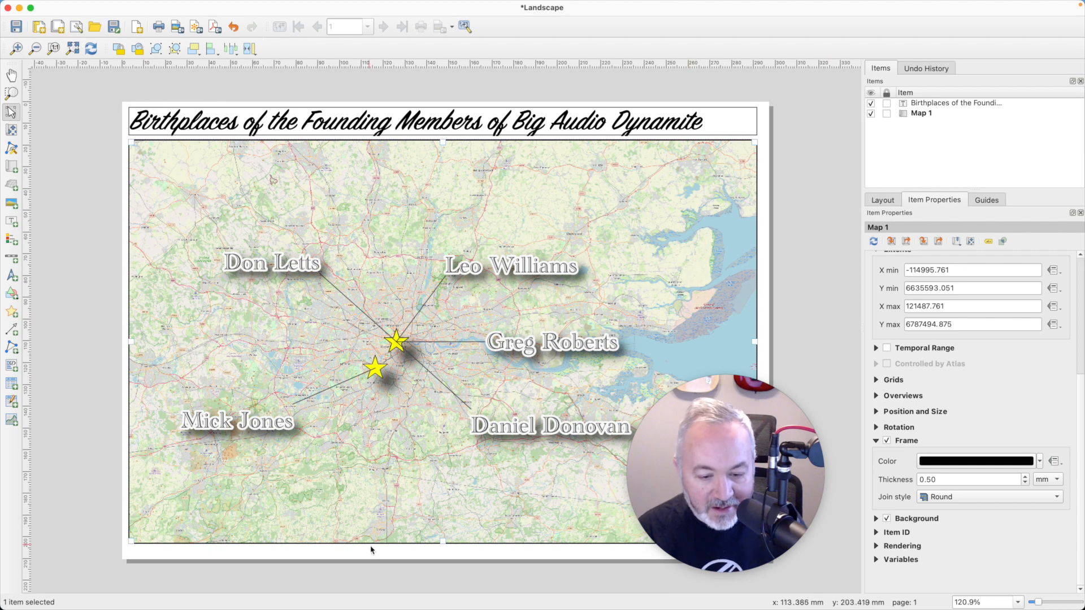
- Raise the map's lower edge slightly and add a full-width label beneath it reading "Basemap: OpenStreetMap" and "Birth Locations: Wikipedia" on two lines
left_click_drag(449, 542, 450, 533)
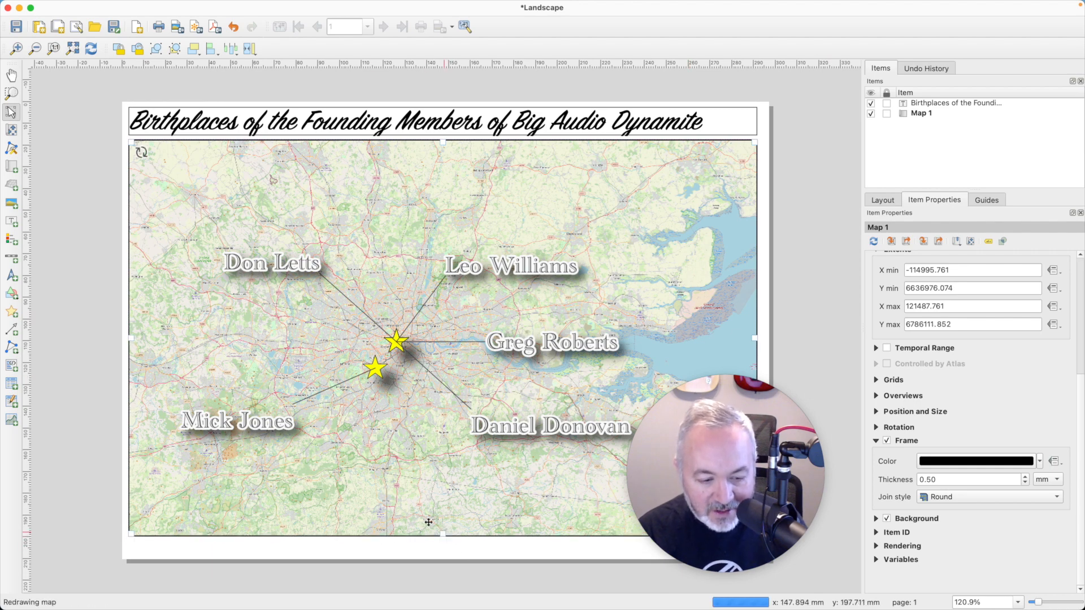
left_click(11, 221)
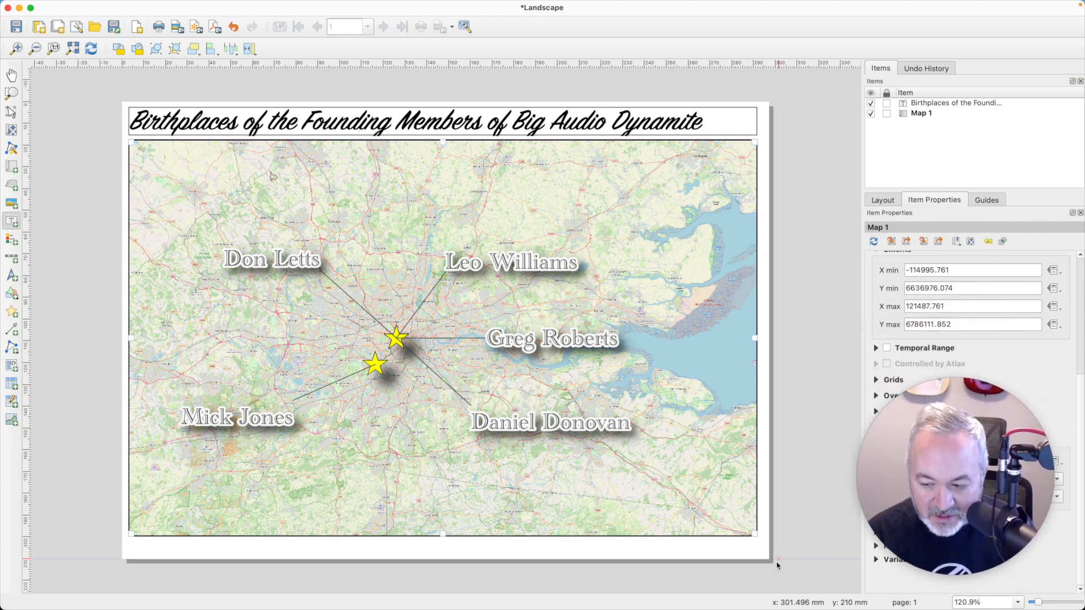
left_click_drag(756, 545, 129, 553)
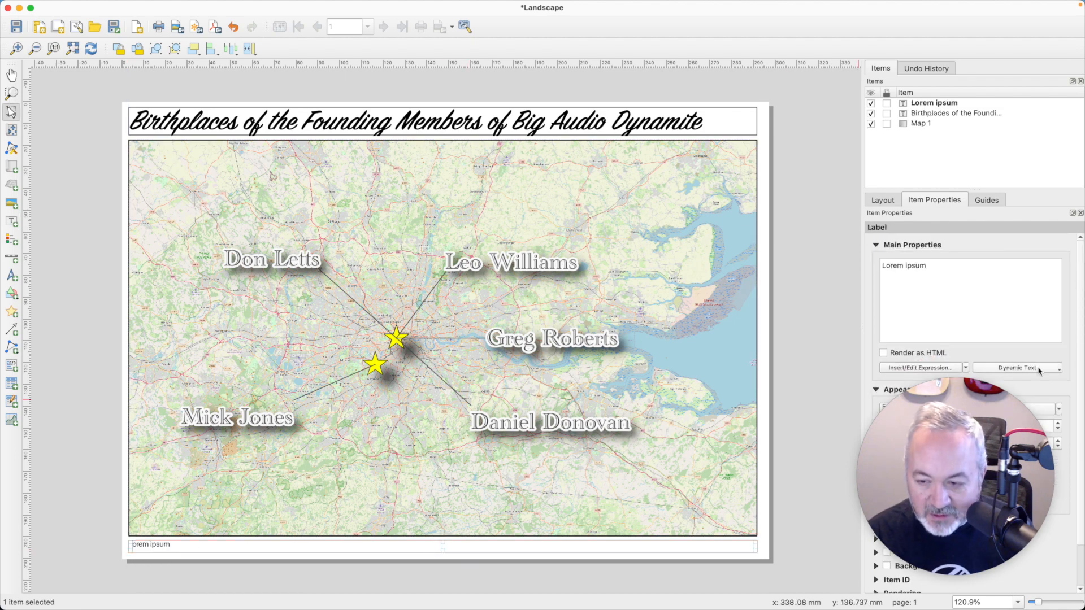
triple_click(976, 278)
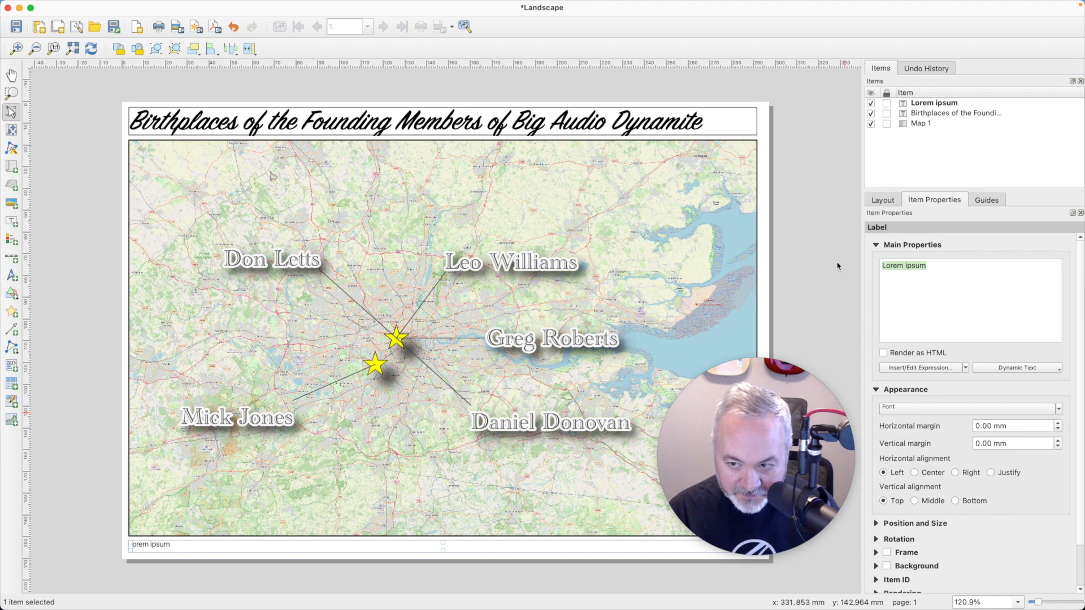
type("Basemap:")
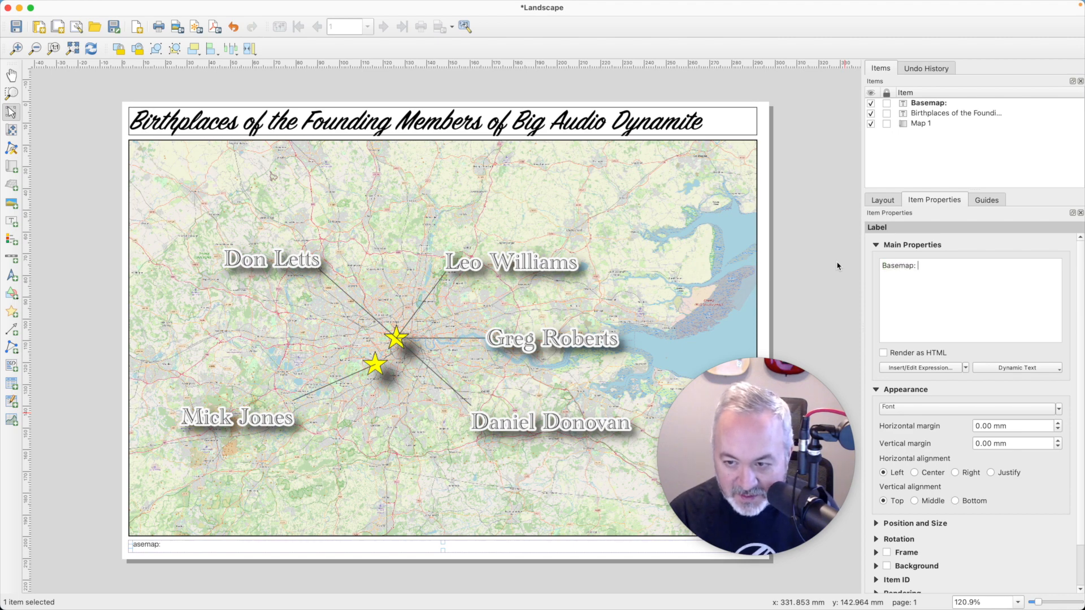
type(" OpenStreetMap")
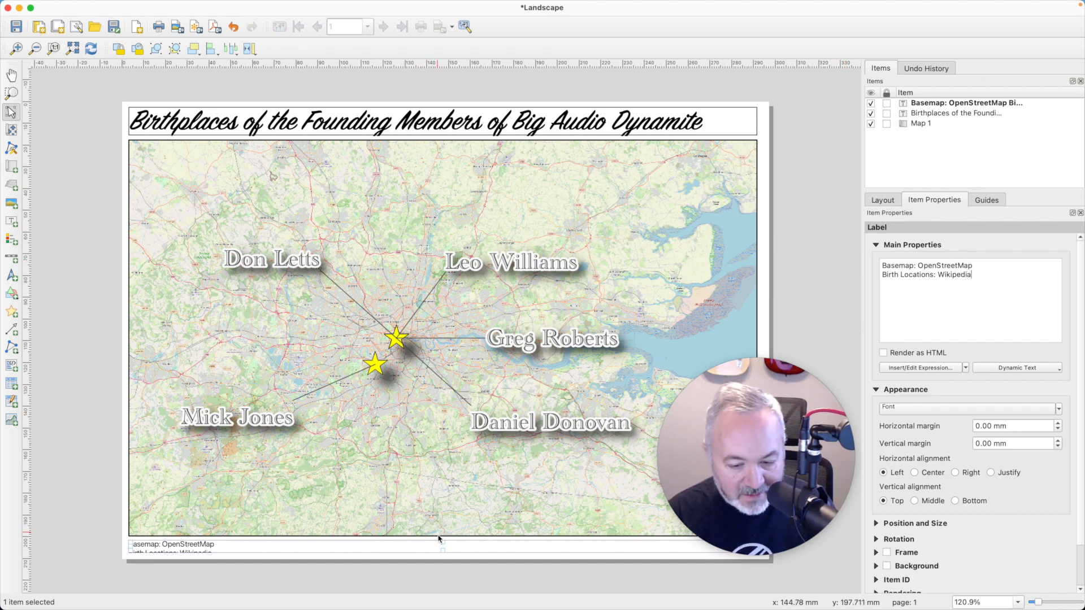
- Extend the source credits label upward to fit both lines, and align its text to the right and bottom
left_click_drag(438, 535, 444, 527)
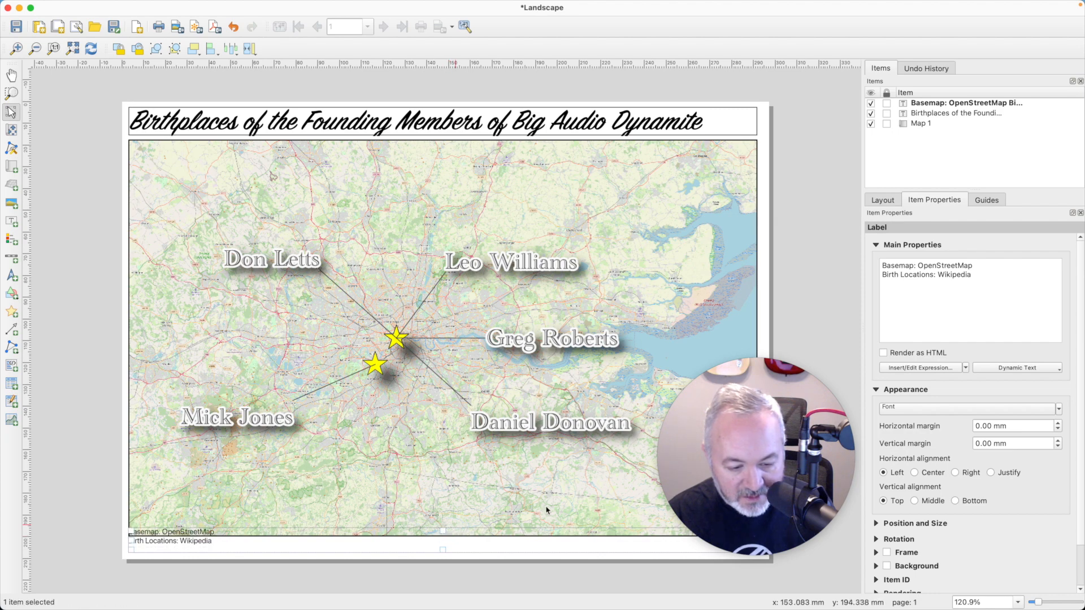
left_click(966, 502)
left_click(955, 472)
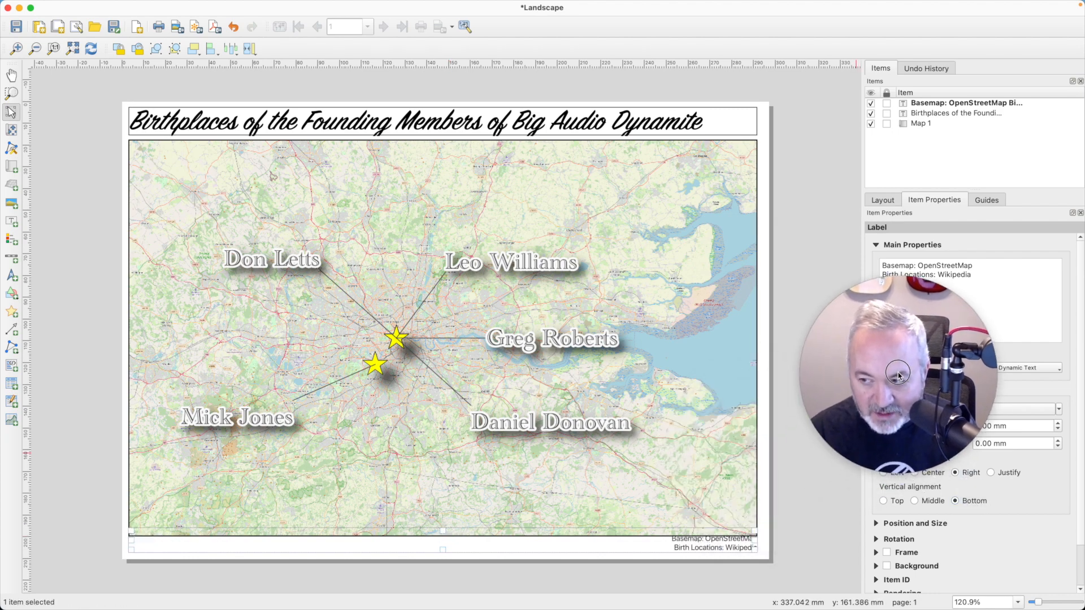
- Shorten the map from its lower edge so it clears the source credits label, and deselect it
left_click(531, 514)
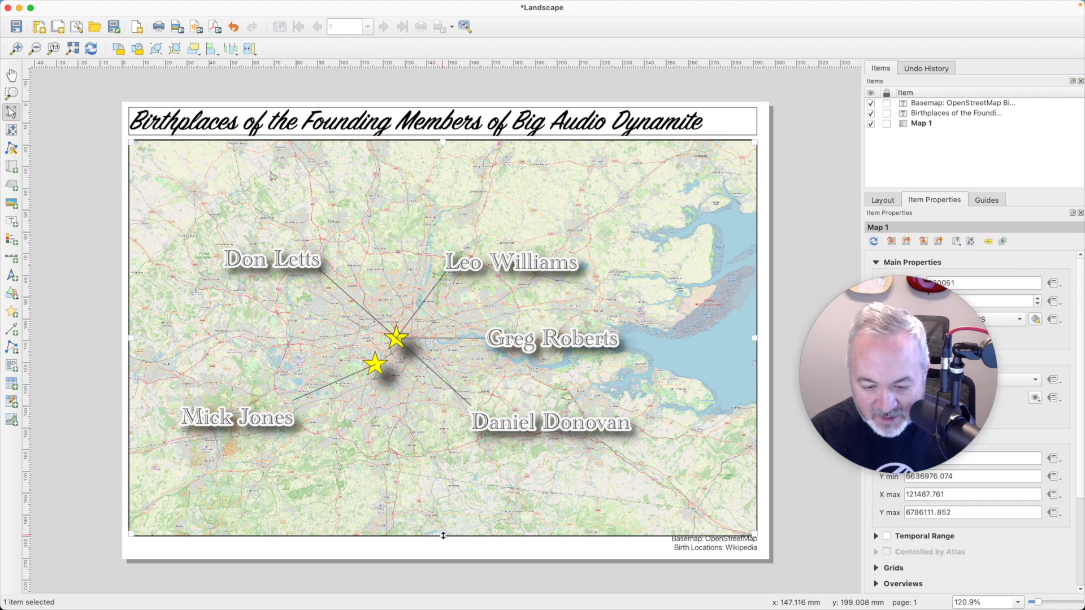
left_click_drag(443, 535, 443, 526)
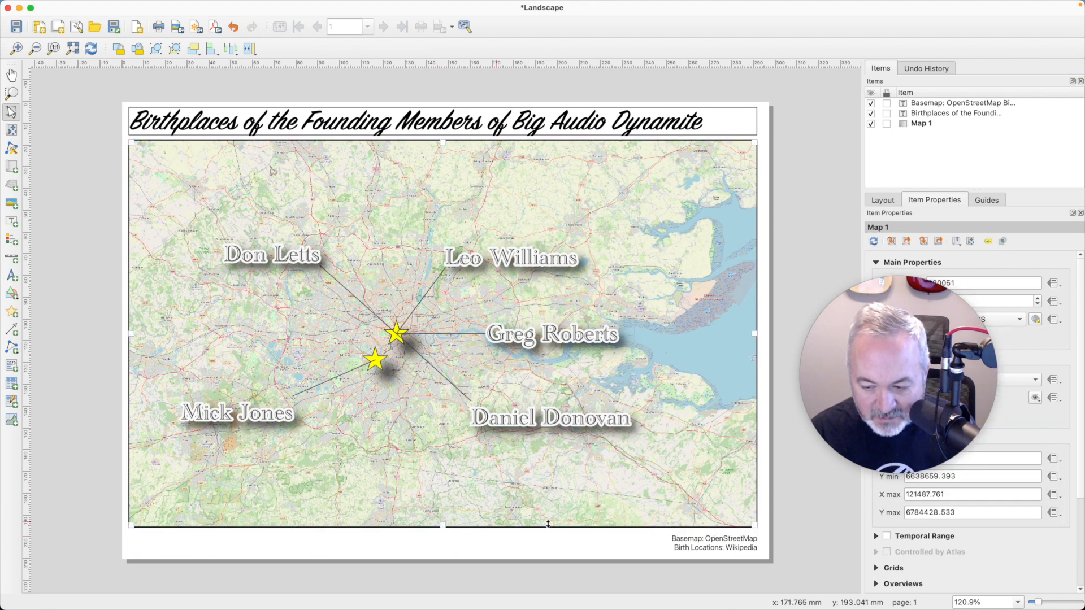
left_click(795, 529)
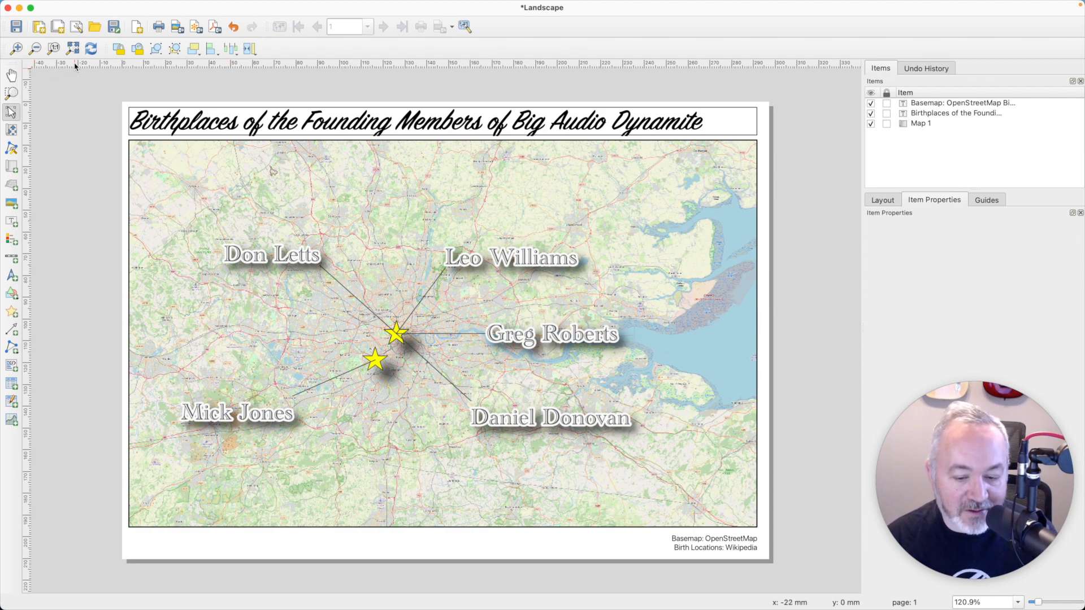
- Save the project with the finished Landscape layout
left_click(111, 26)
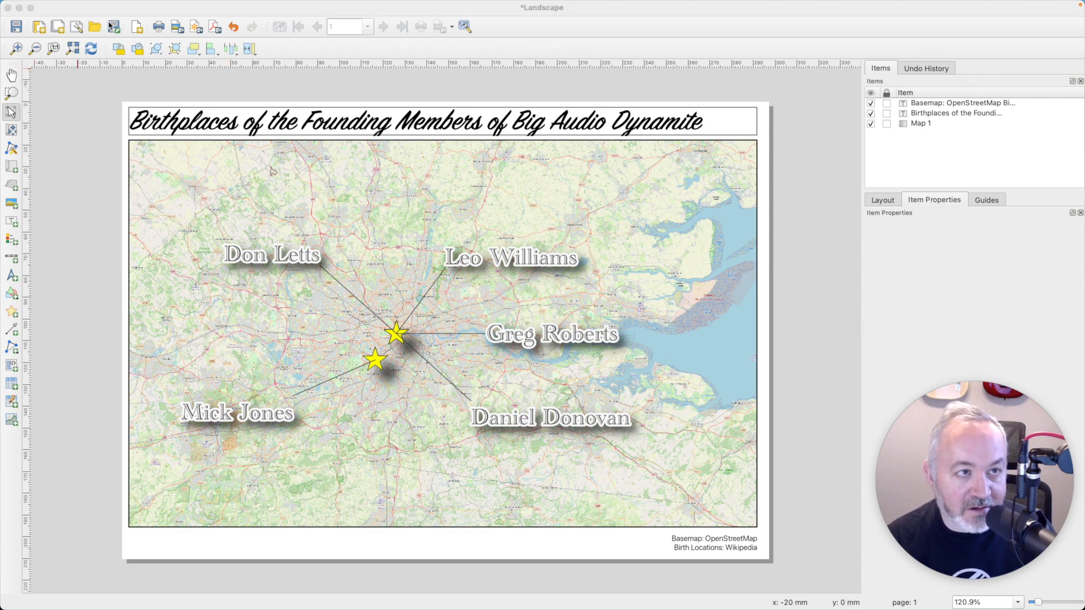
key("Escape")
left_click(15, 26)
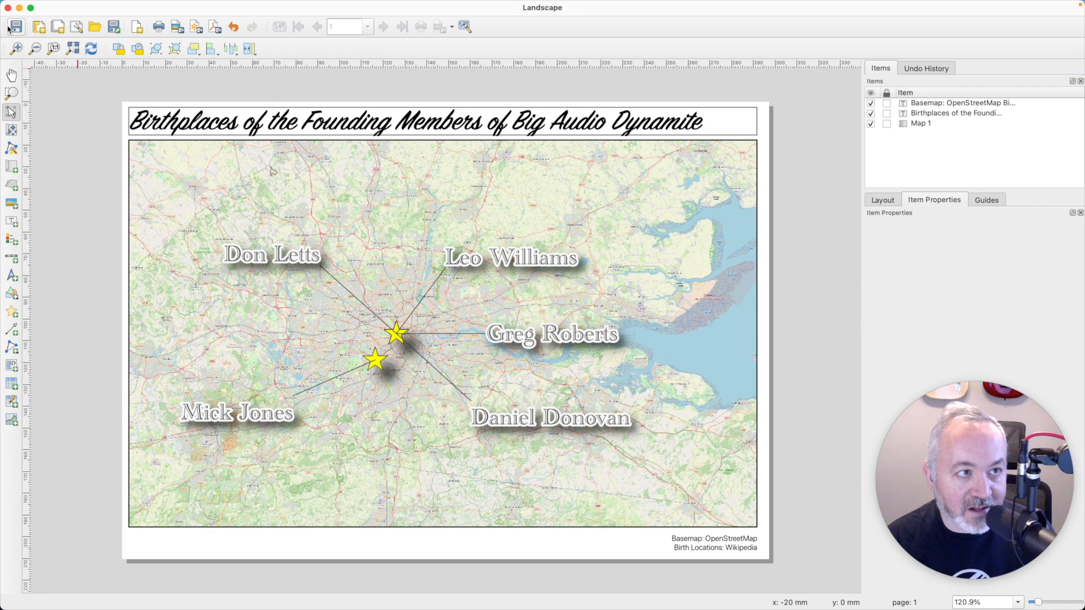